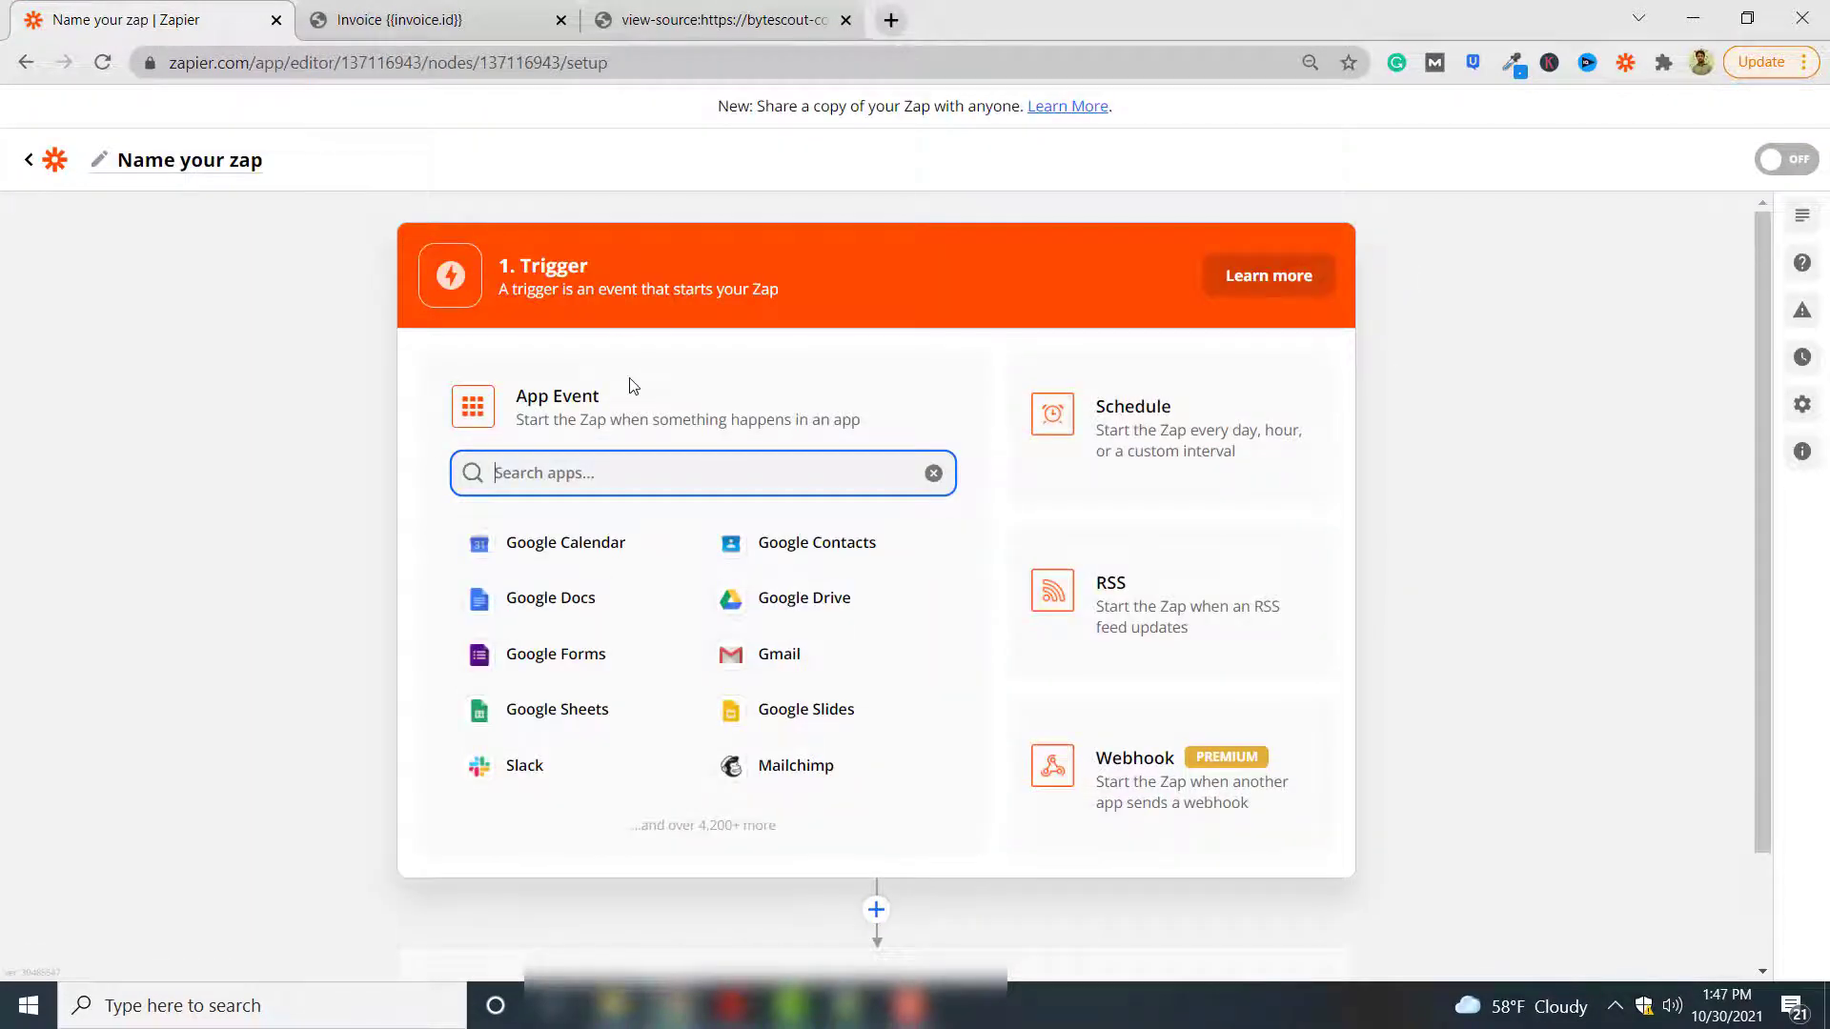
Select Gmail with the New Email trigger event and the connected Gmail account
left_click(826, 662)
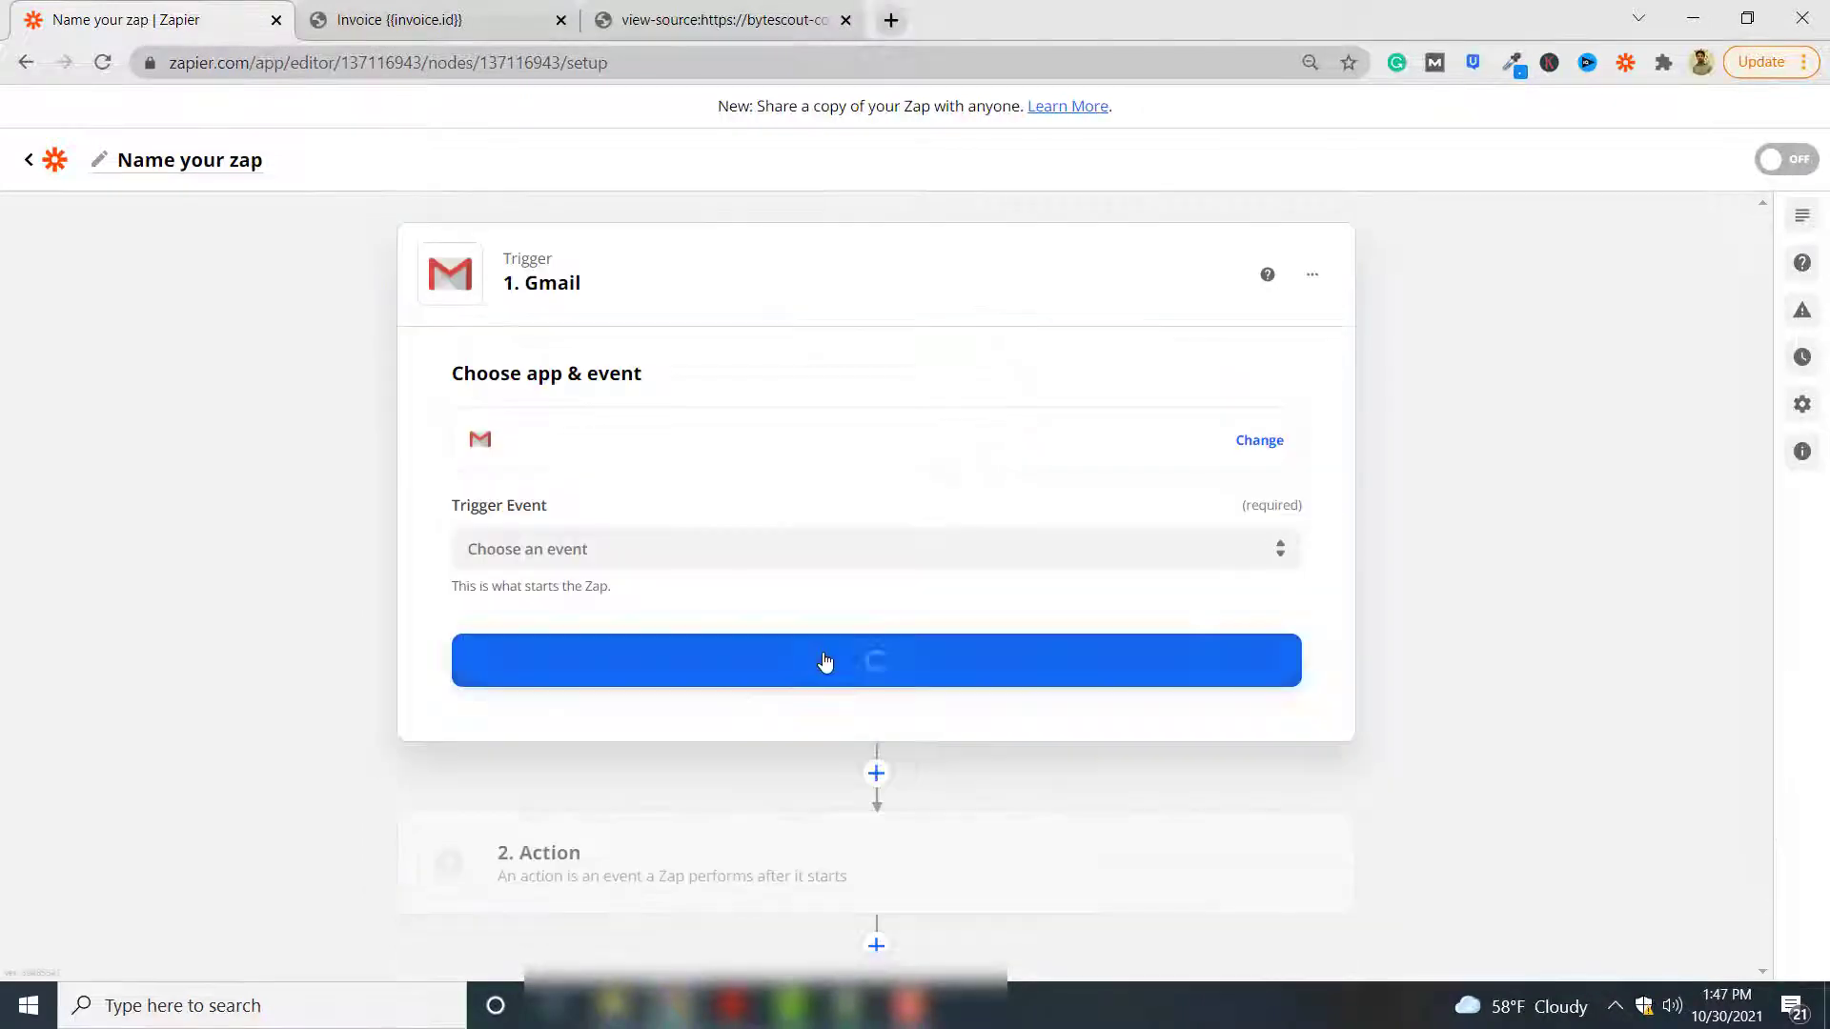
left_click(688, 539)
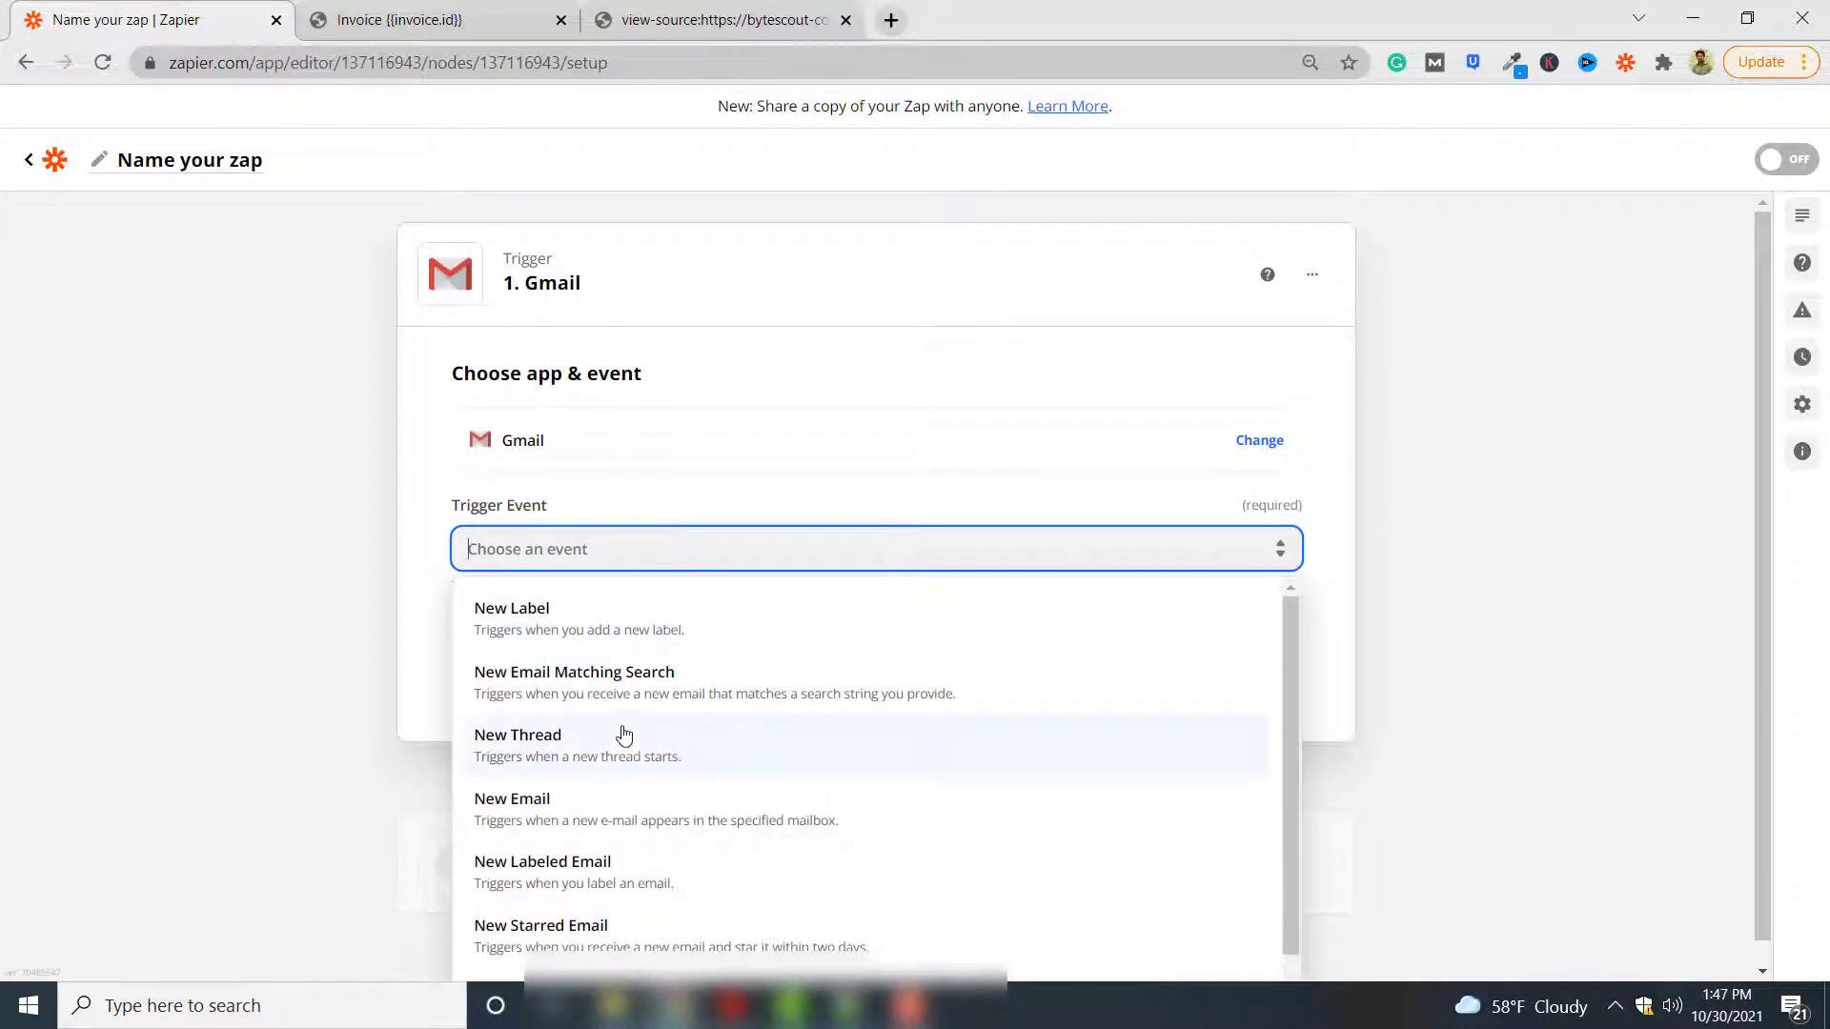
left_click(604, 826)
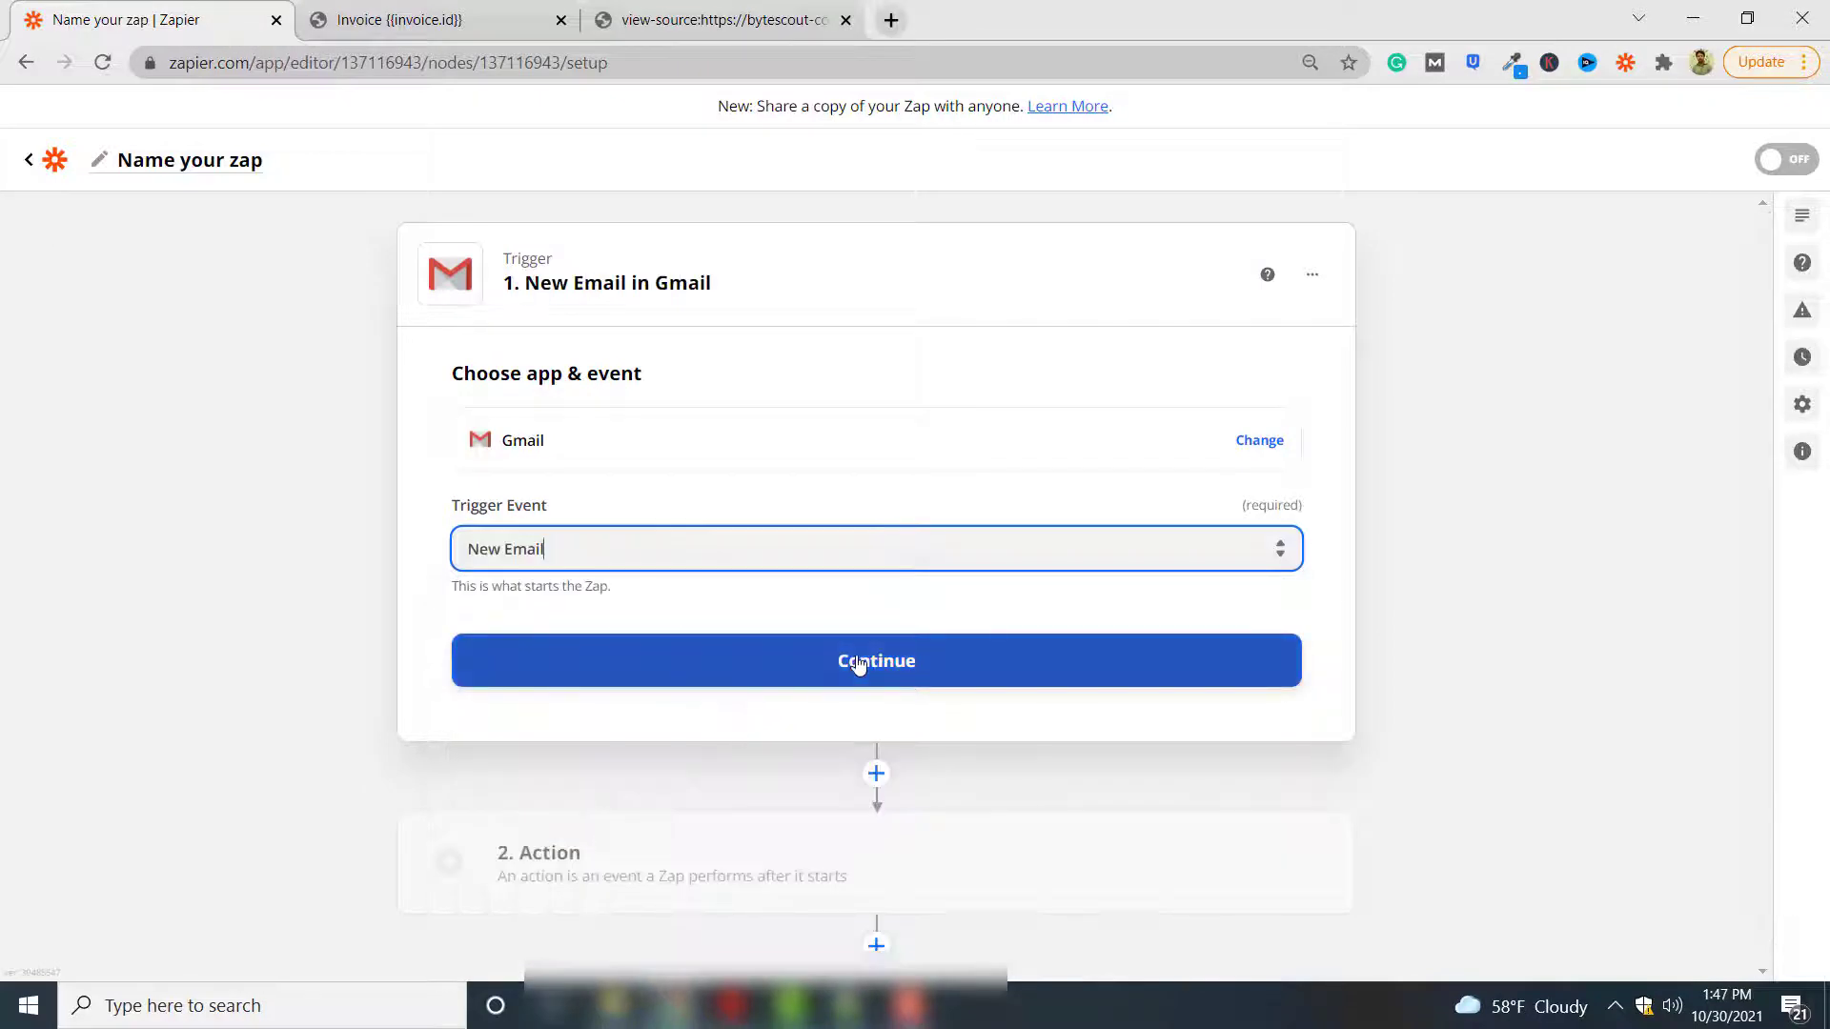
left_click(888, 670)
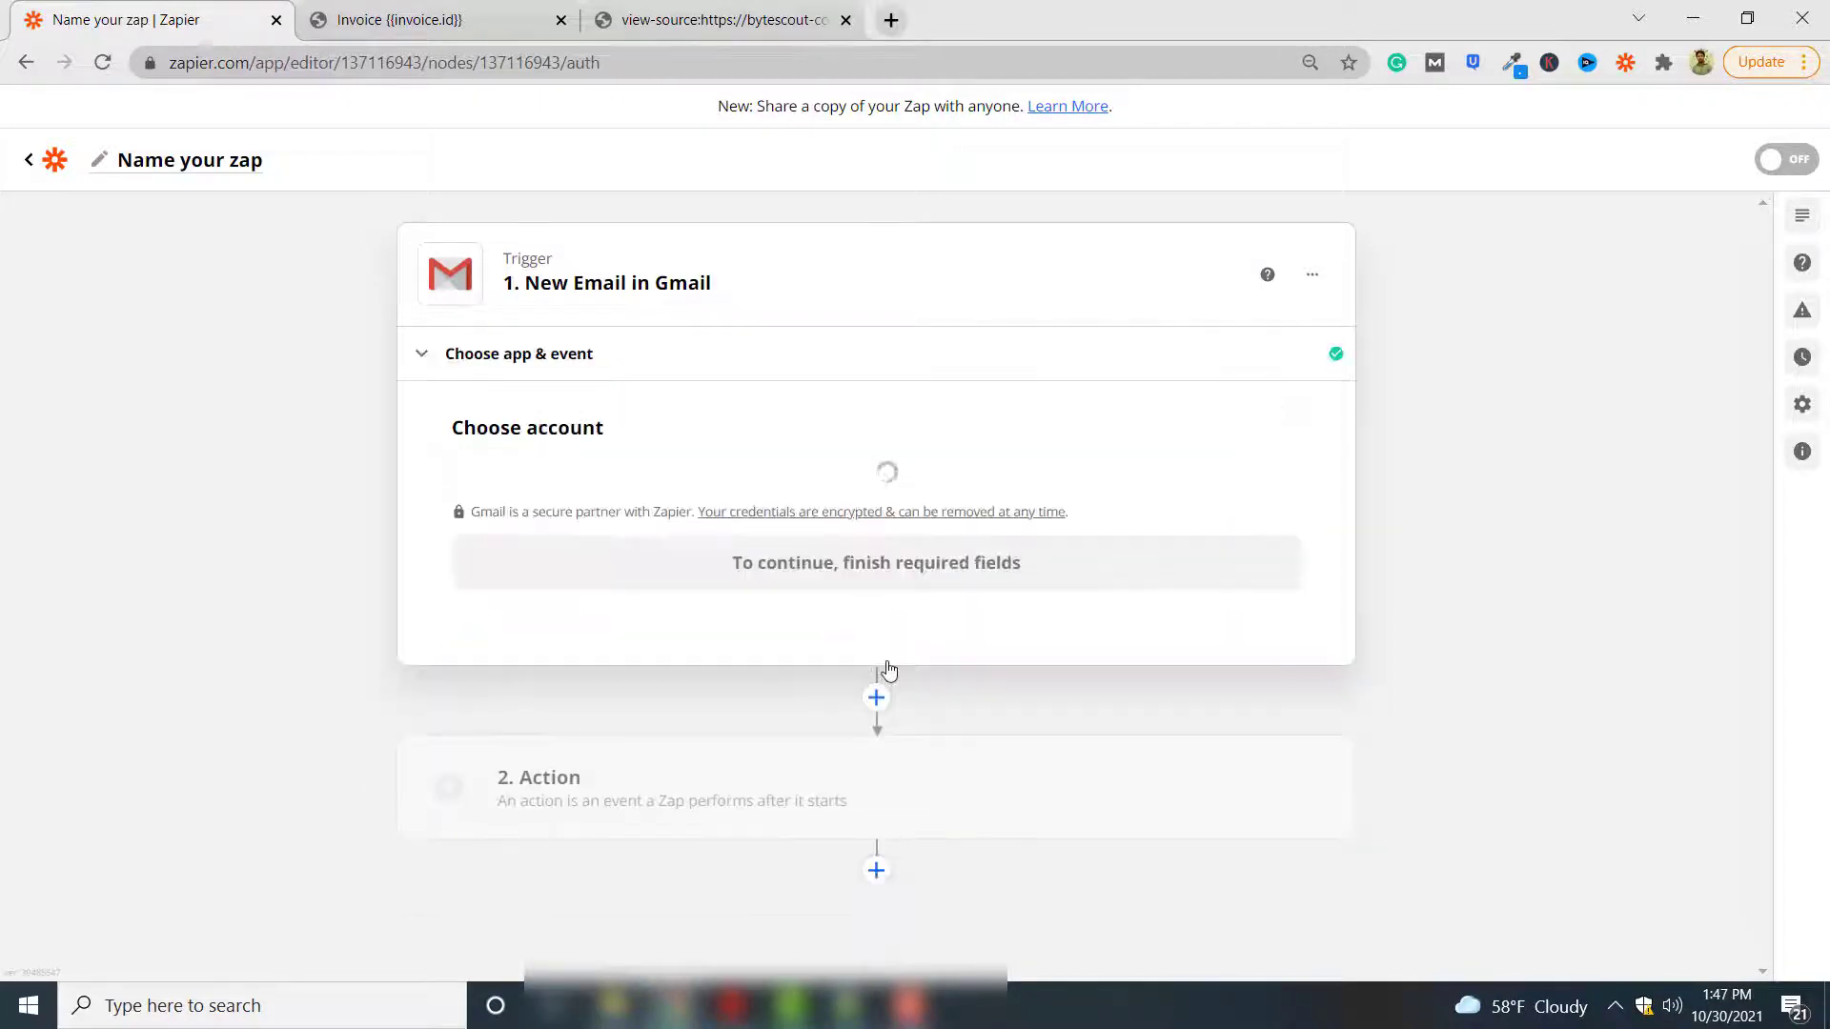
left_click(722, 520)
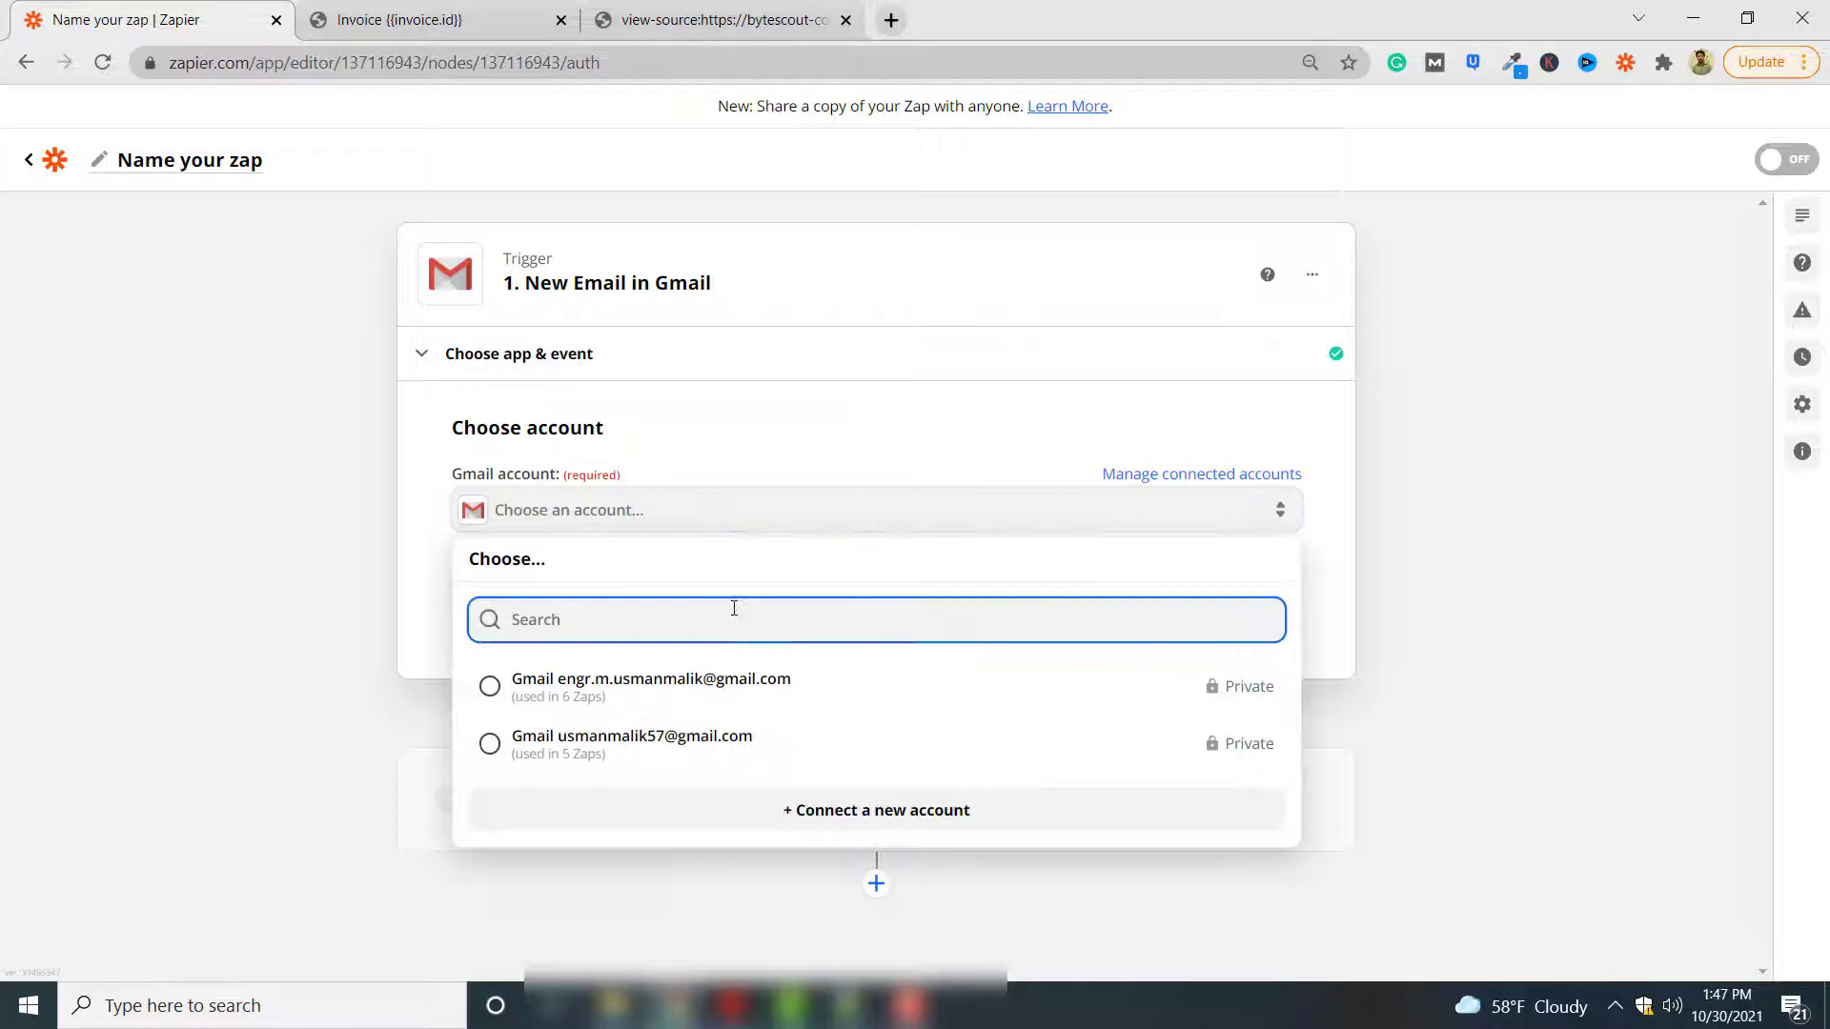
left_click(769, 703)
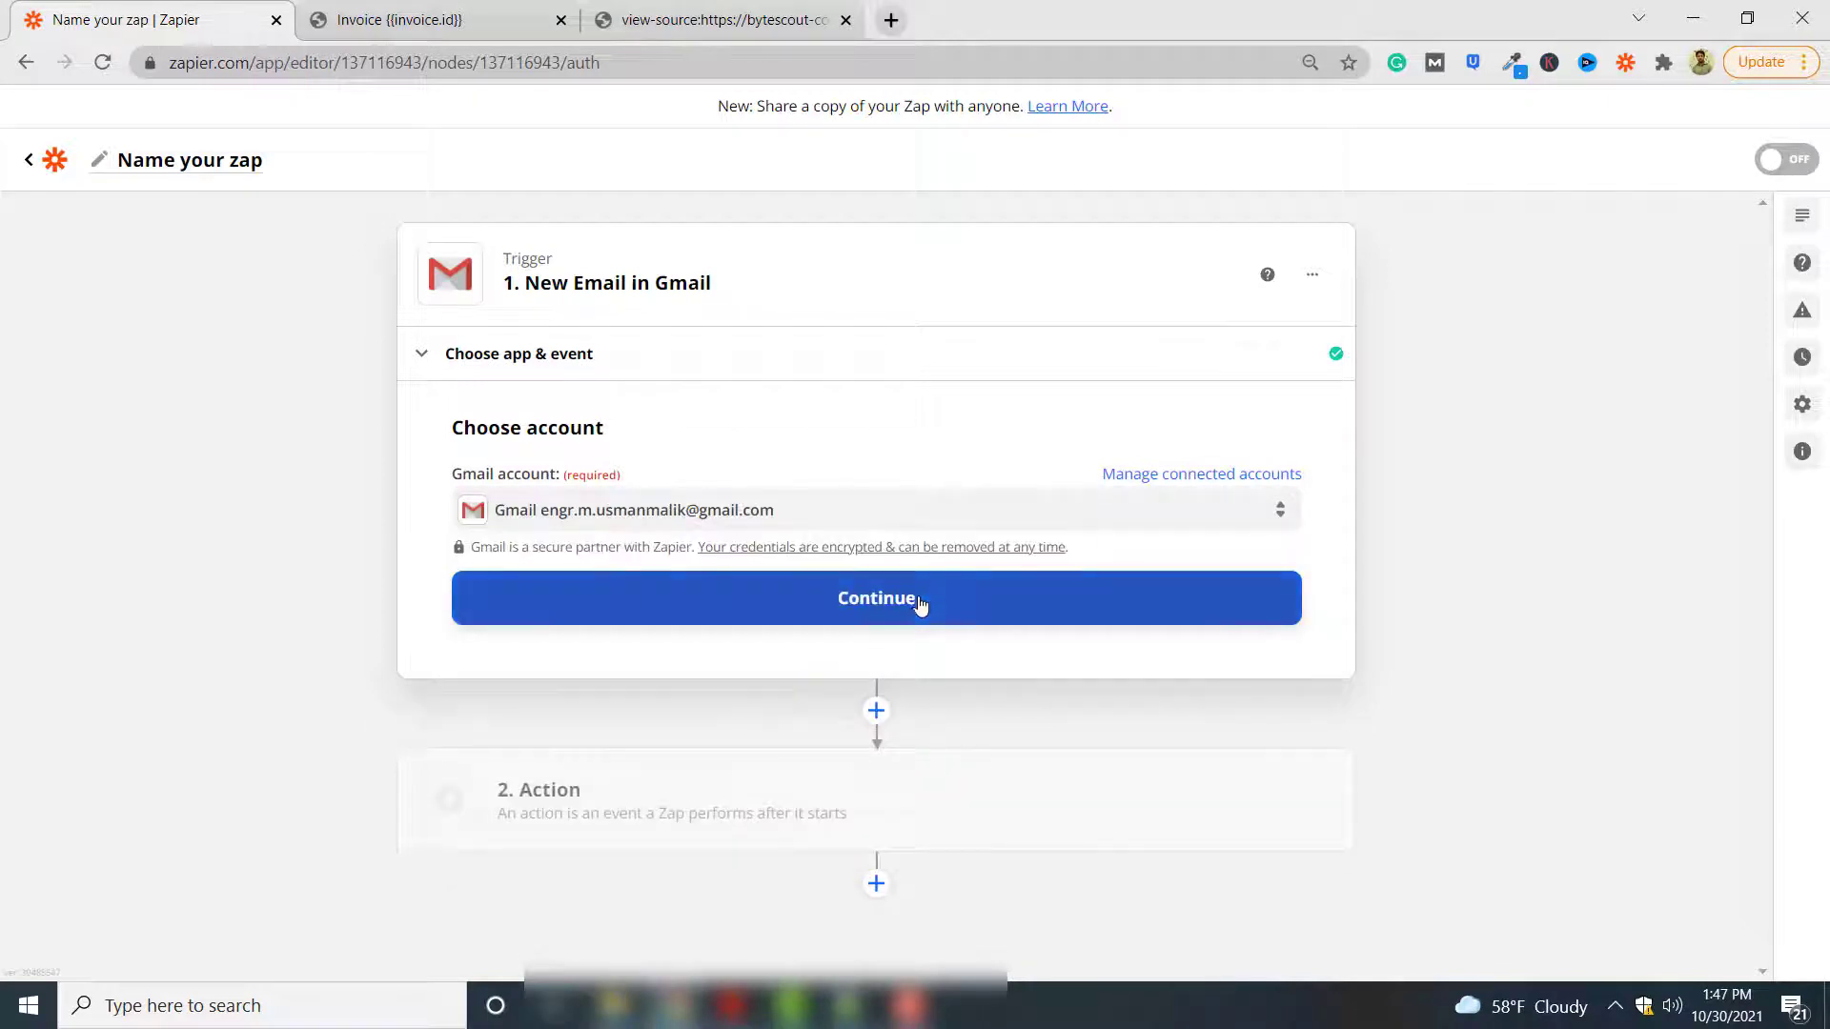
left_click(915, 605)
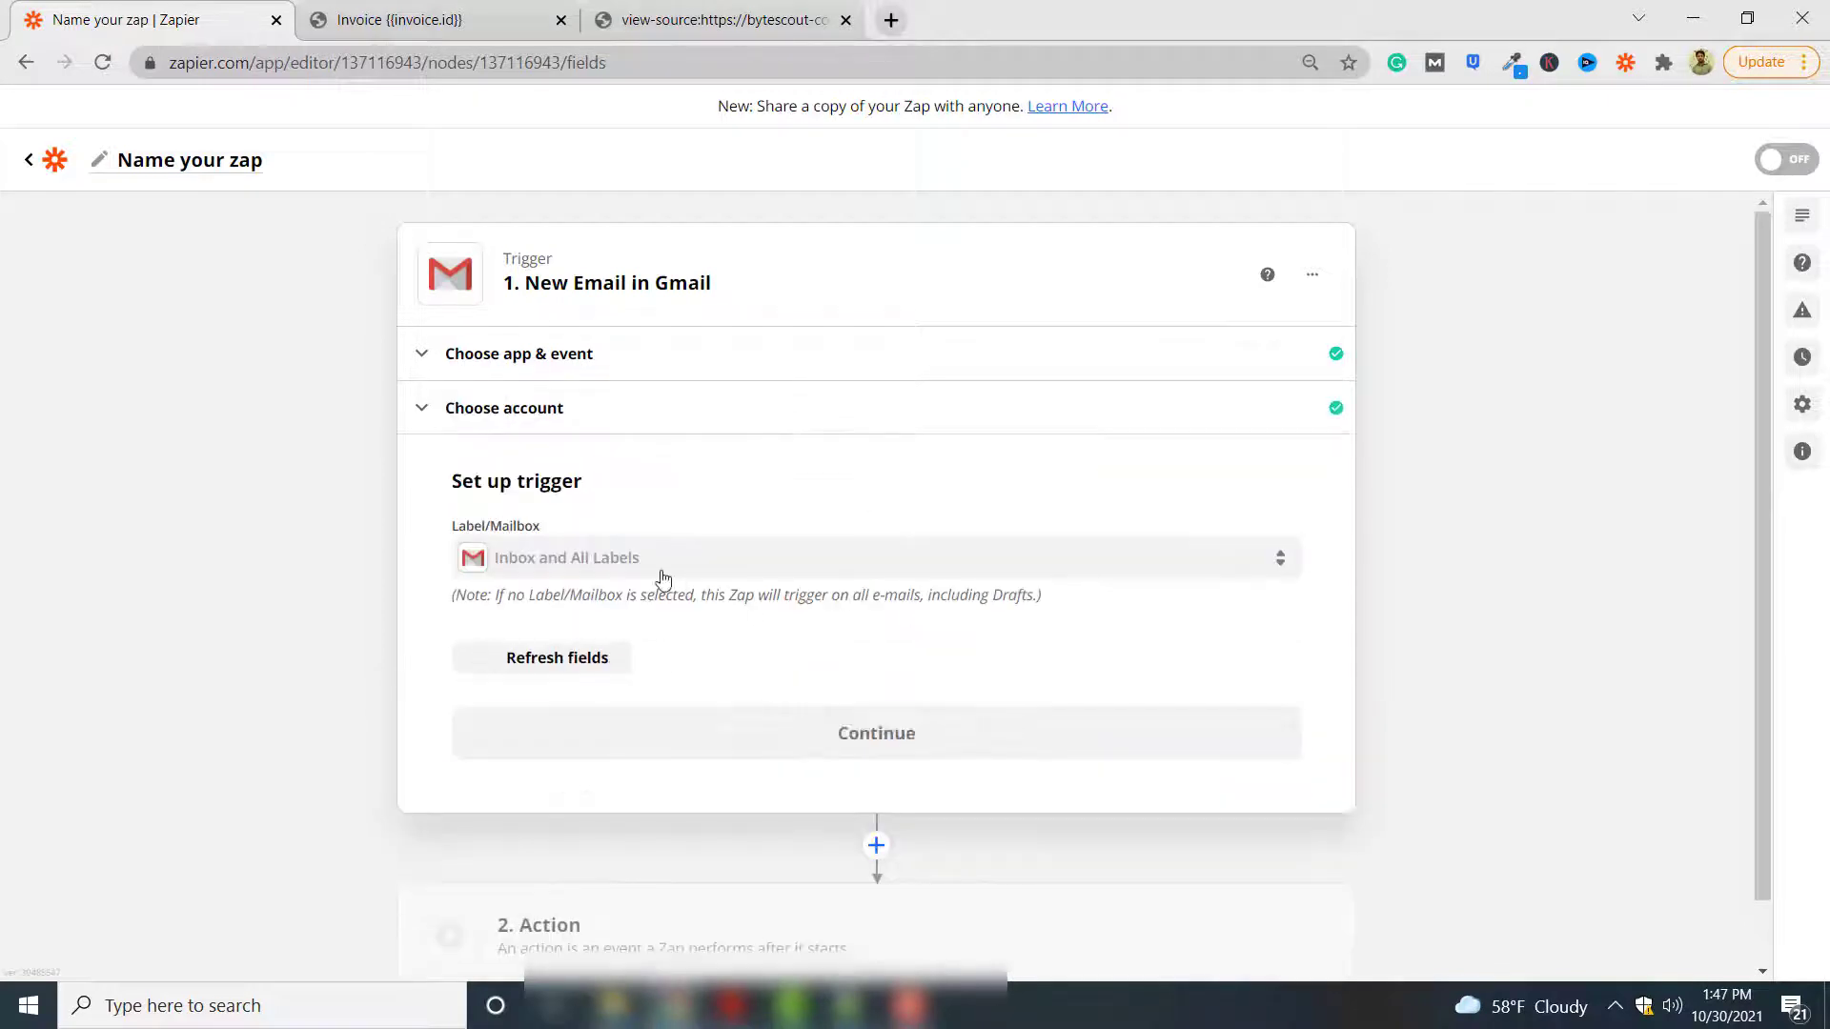
Keep Inbox and all labels, then test the trigger to load a sample email
left_click(639, 557)
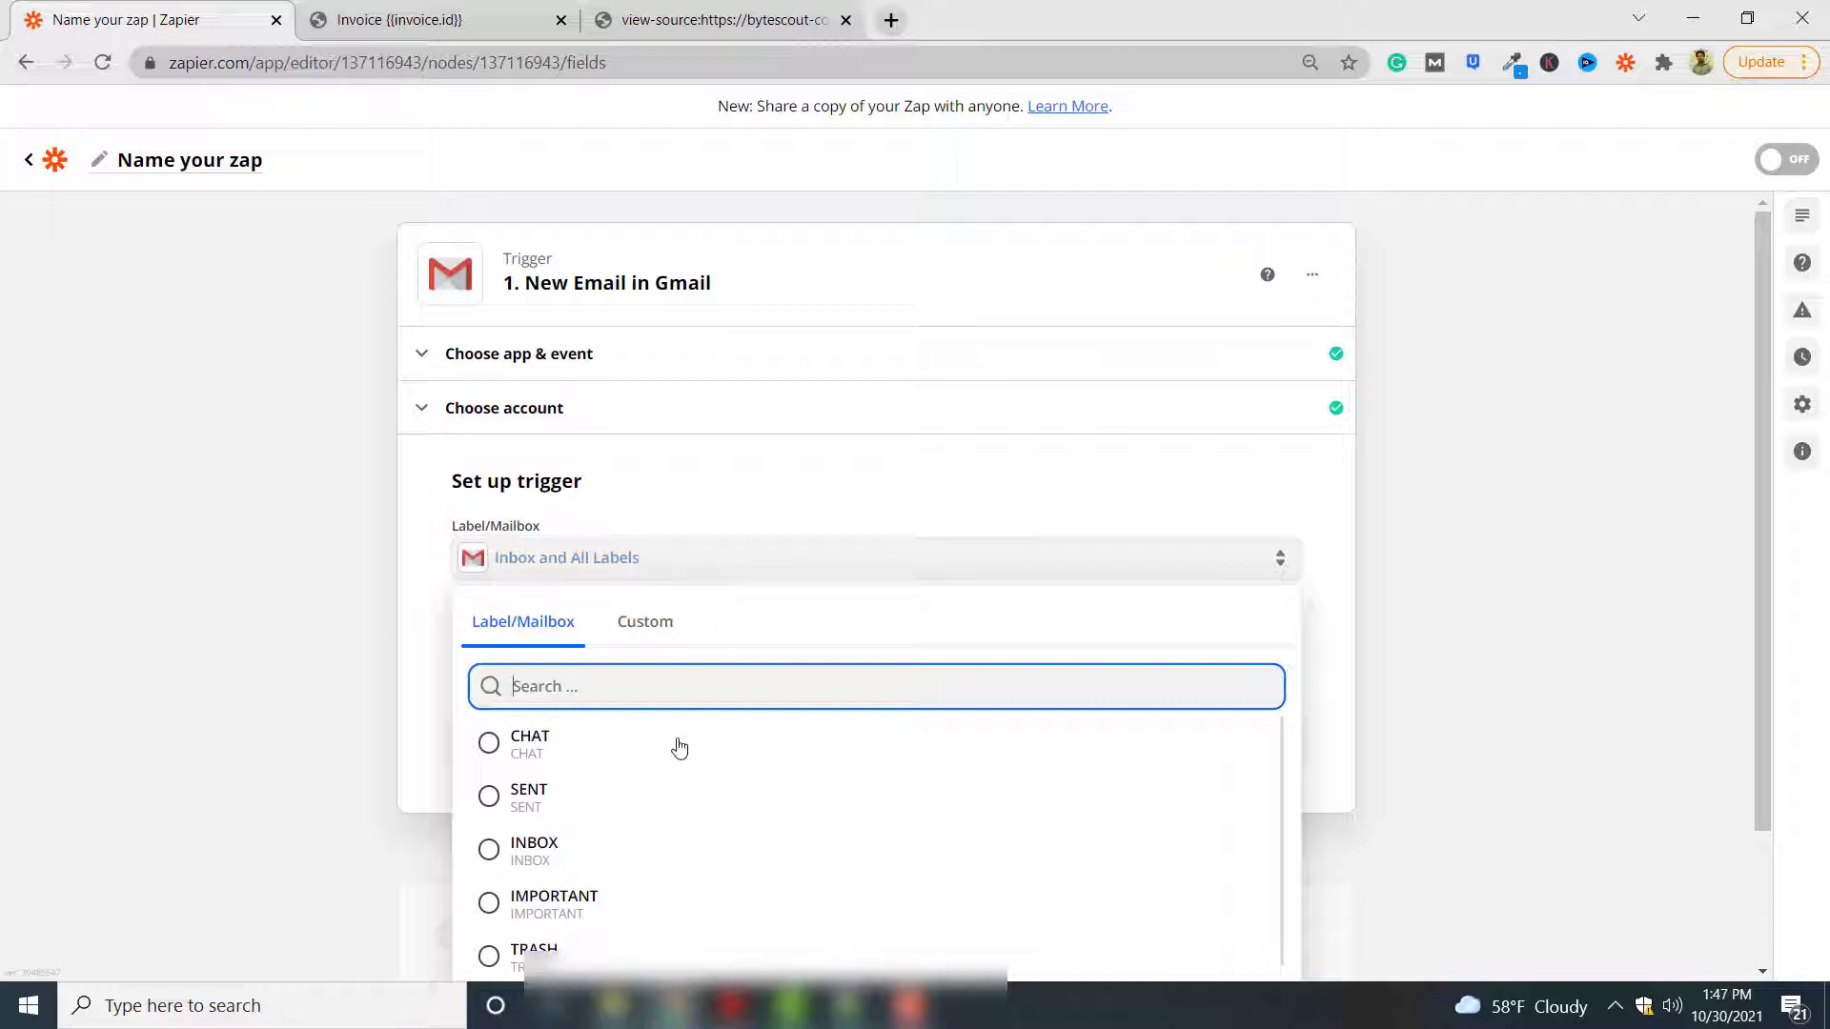
left_click(1516, 531)
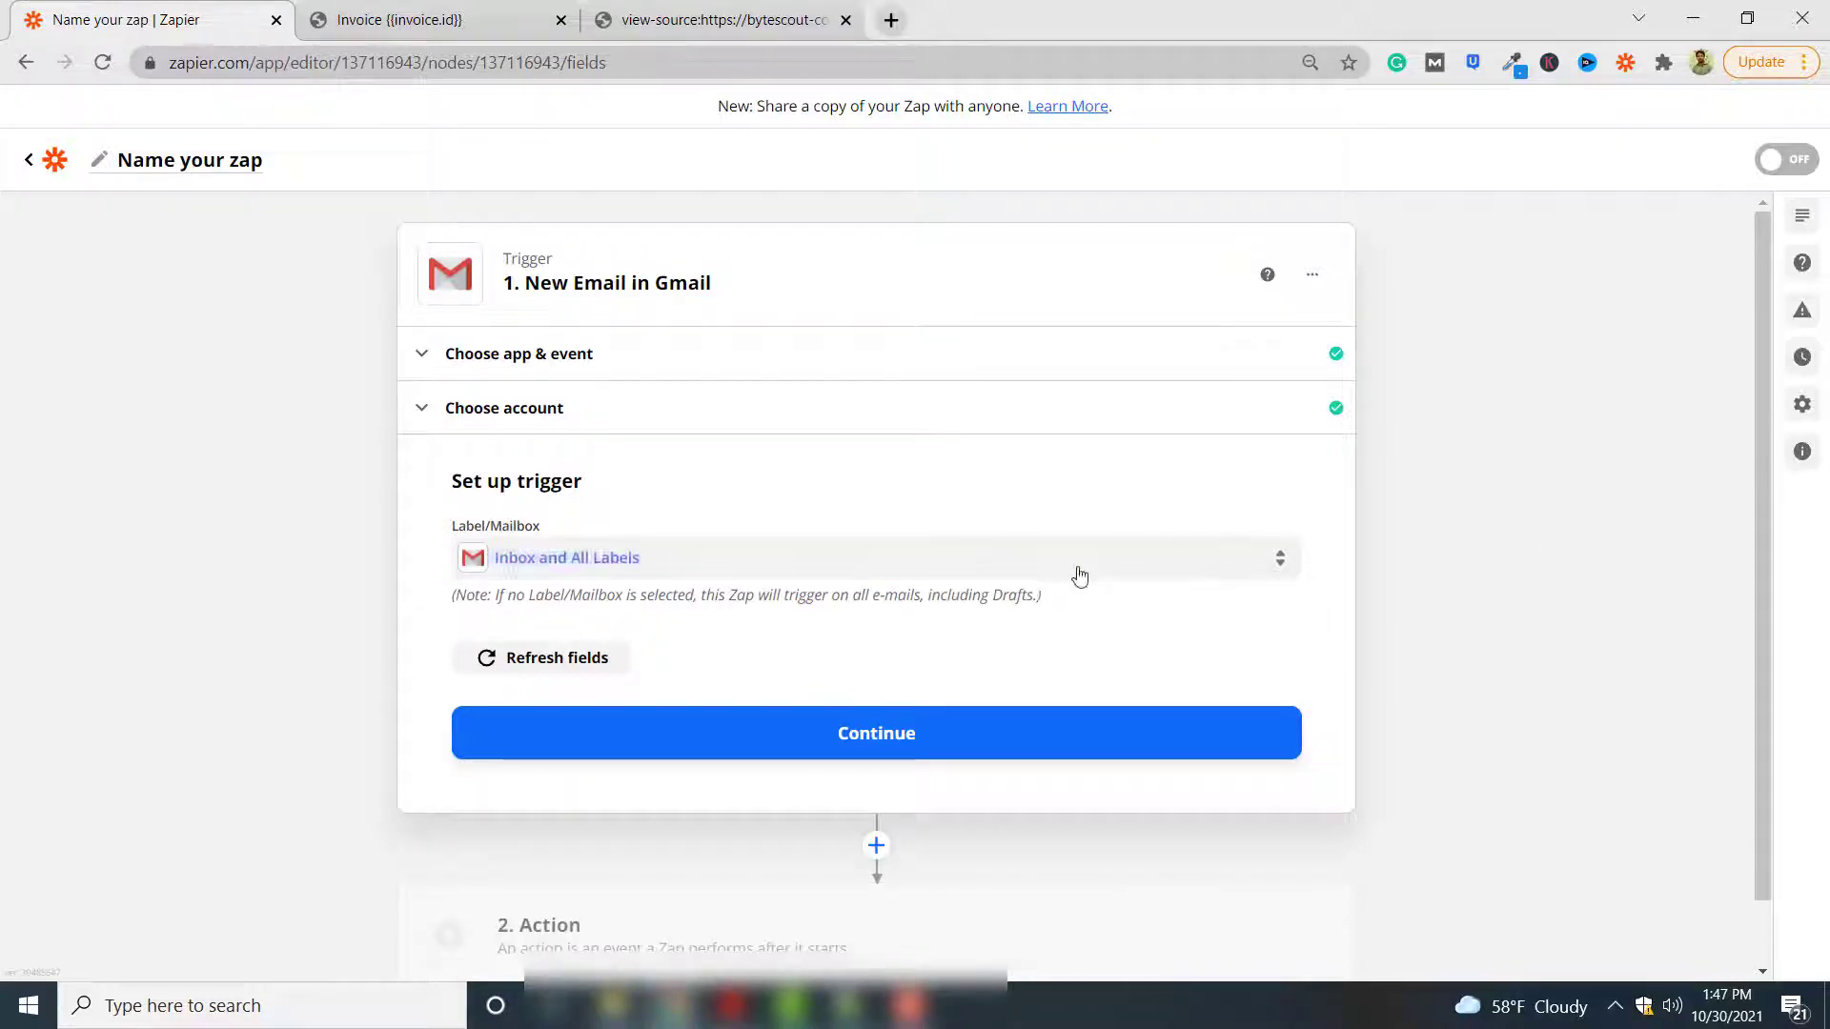
left_click(889, 733)
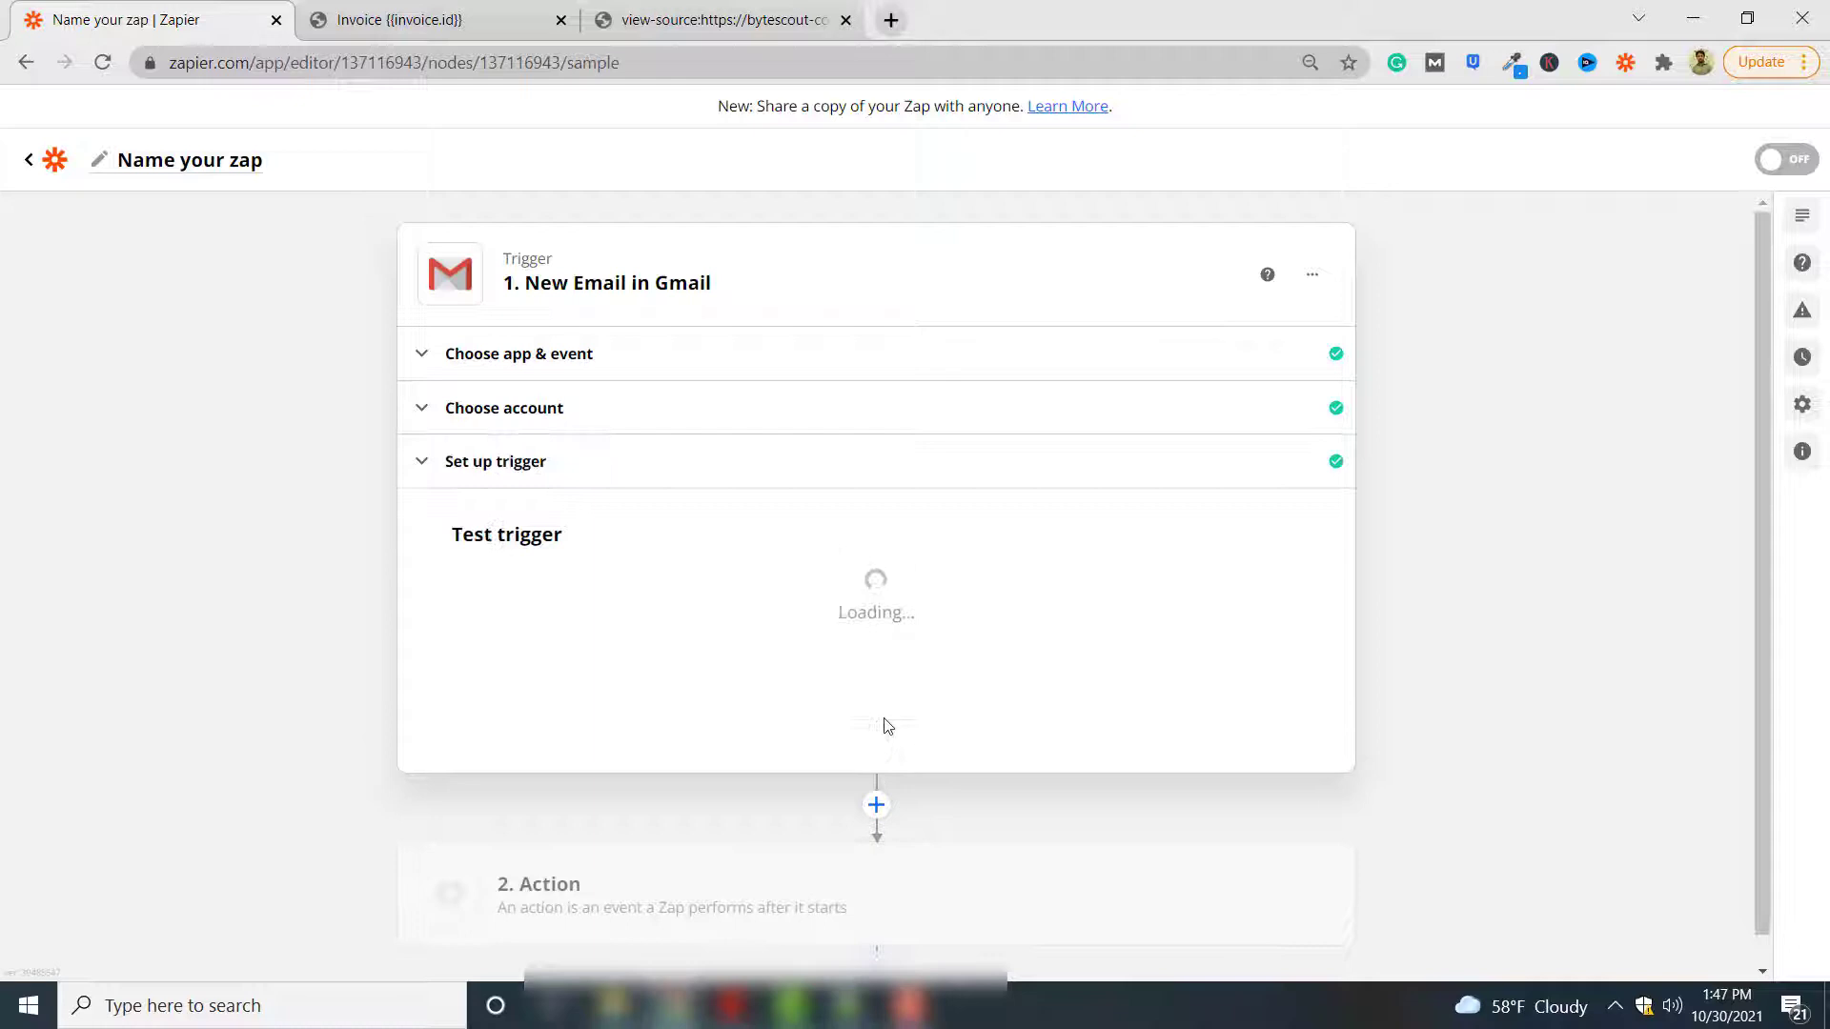
scroll(886, 722, "down", 1)
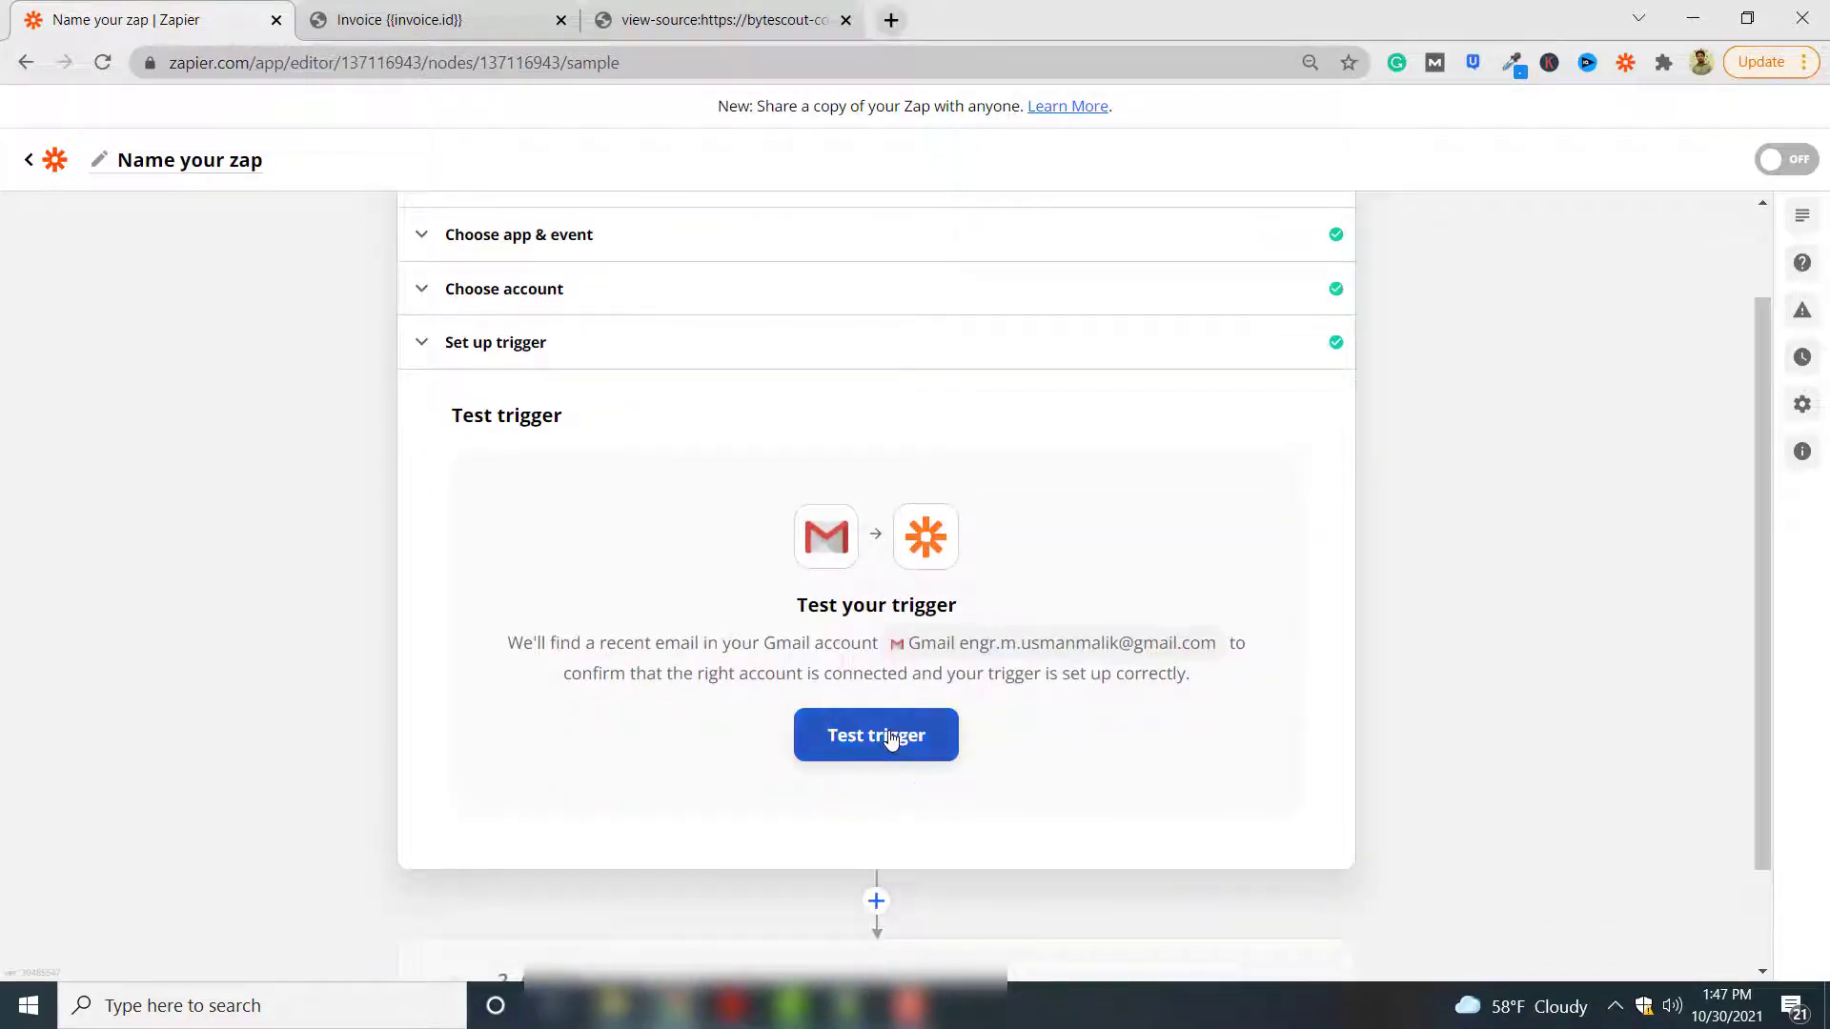
left_click(891, 739)
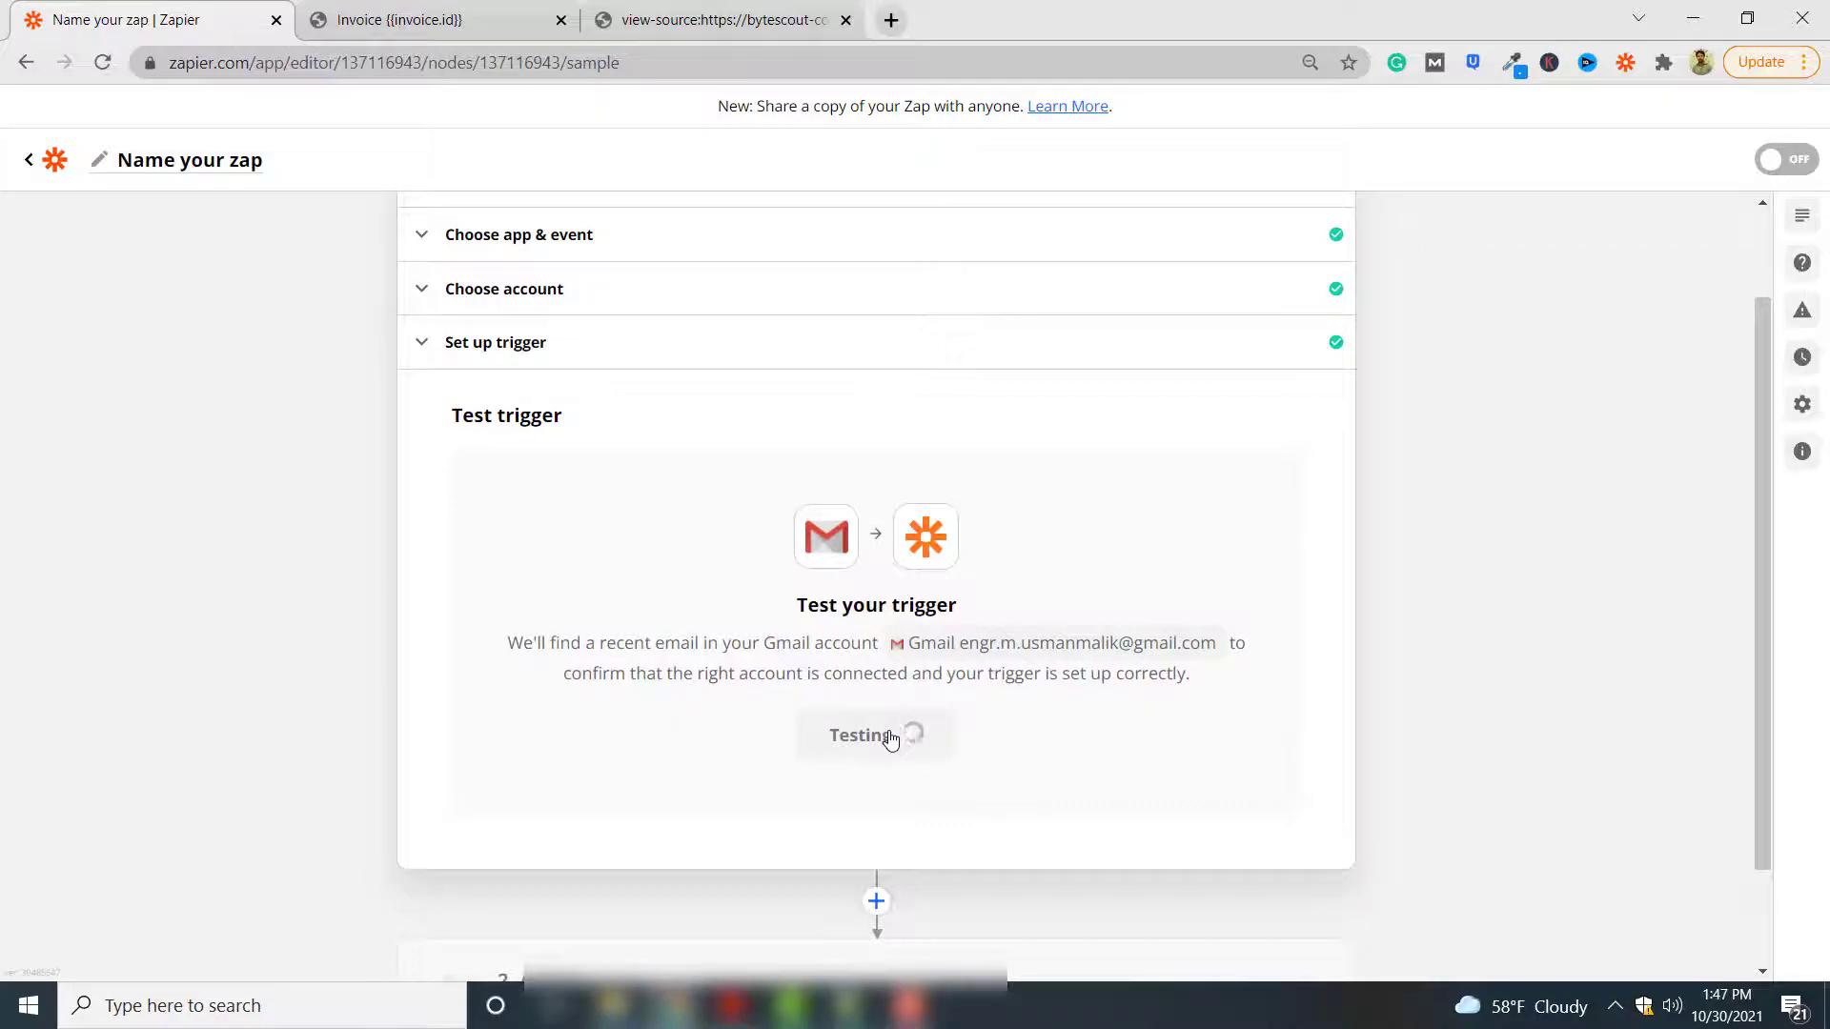
scroll(972, 679, "down", 5)
scroll(972, 680, "down", 1)
scroll(1427, 626, "down", 6)
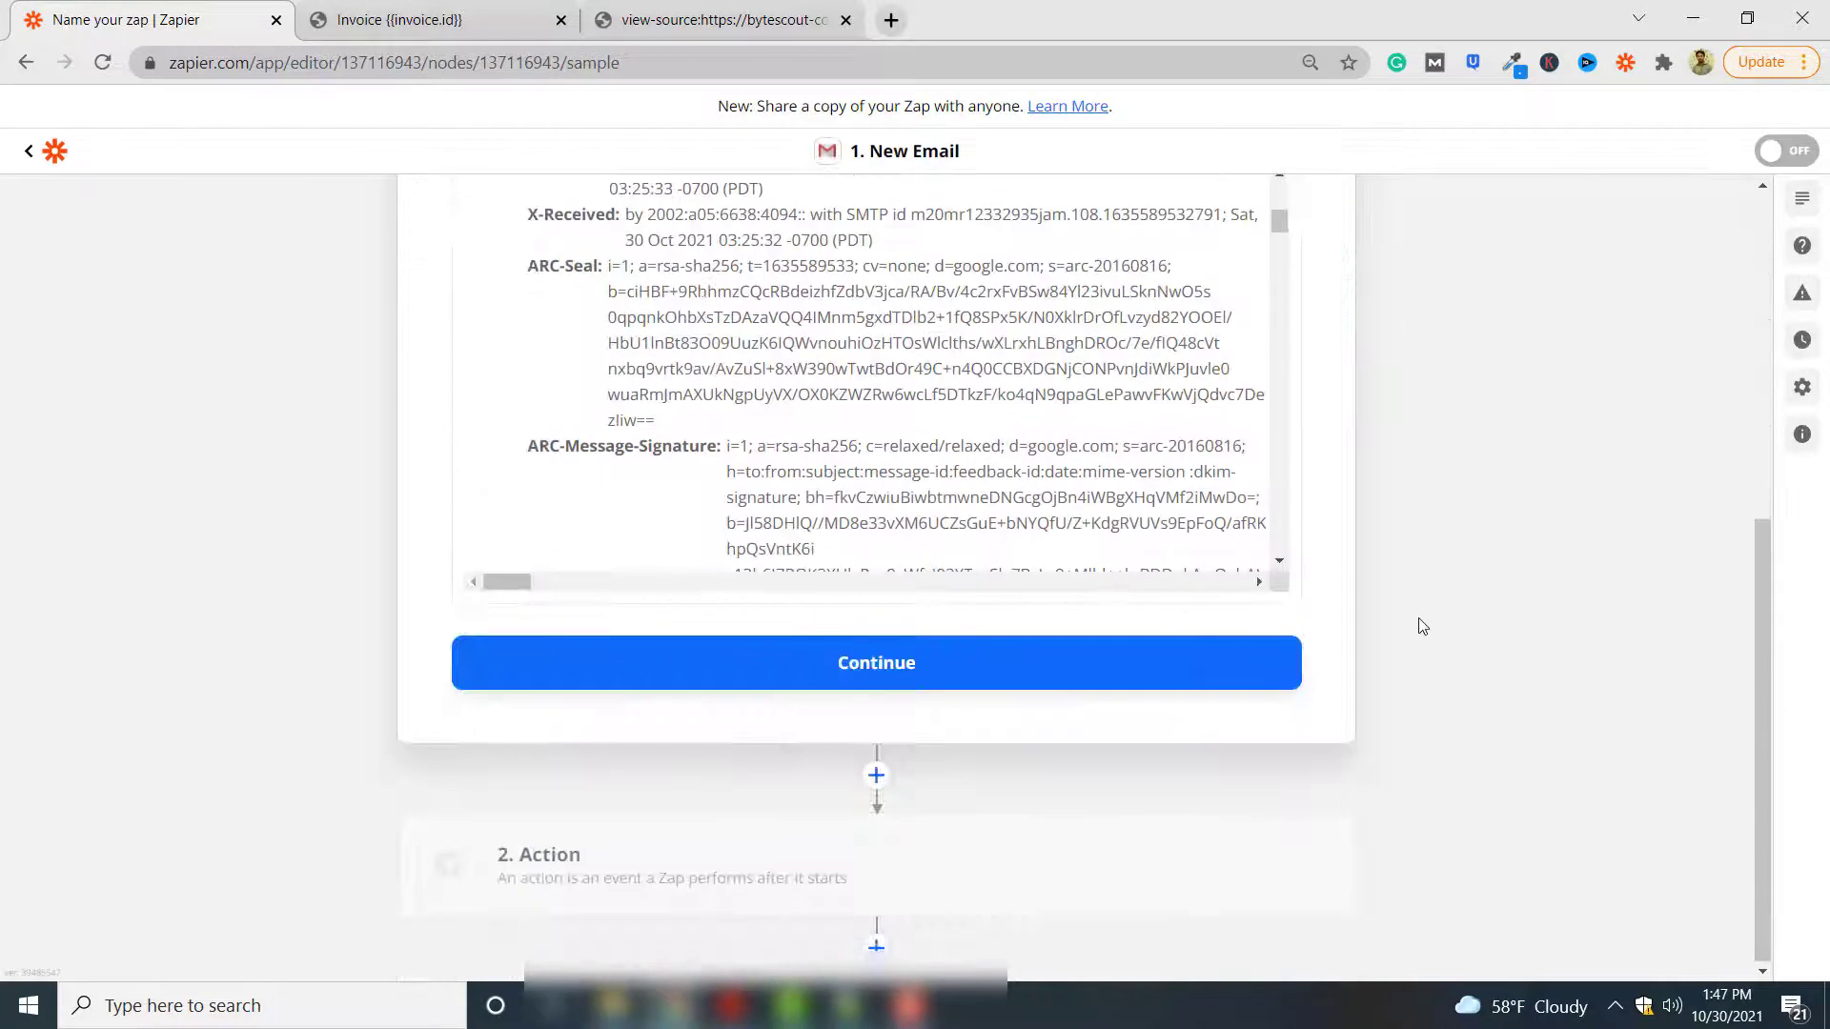
left_click(974, 672)
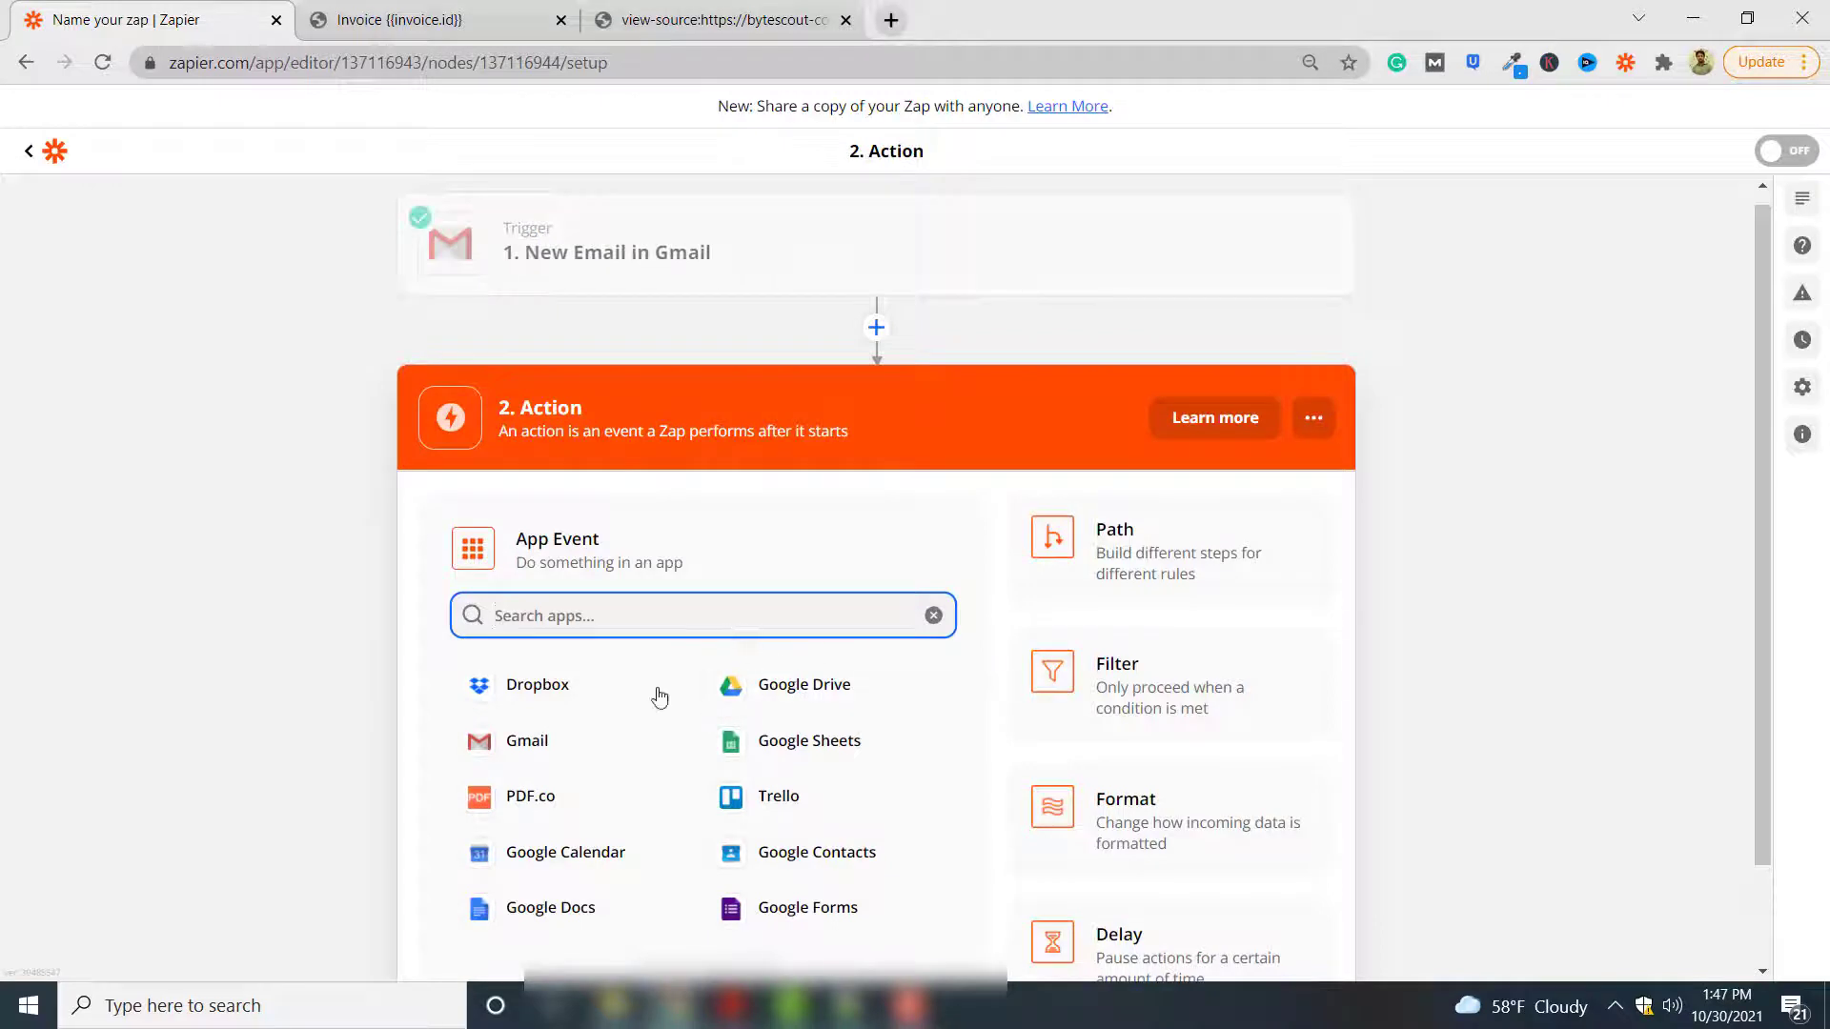
Set step 2 to PDF.co's Barcode Generator event using the existing PDF.co account
left_click(590, 804)
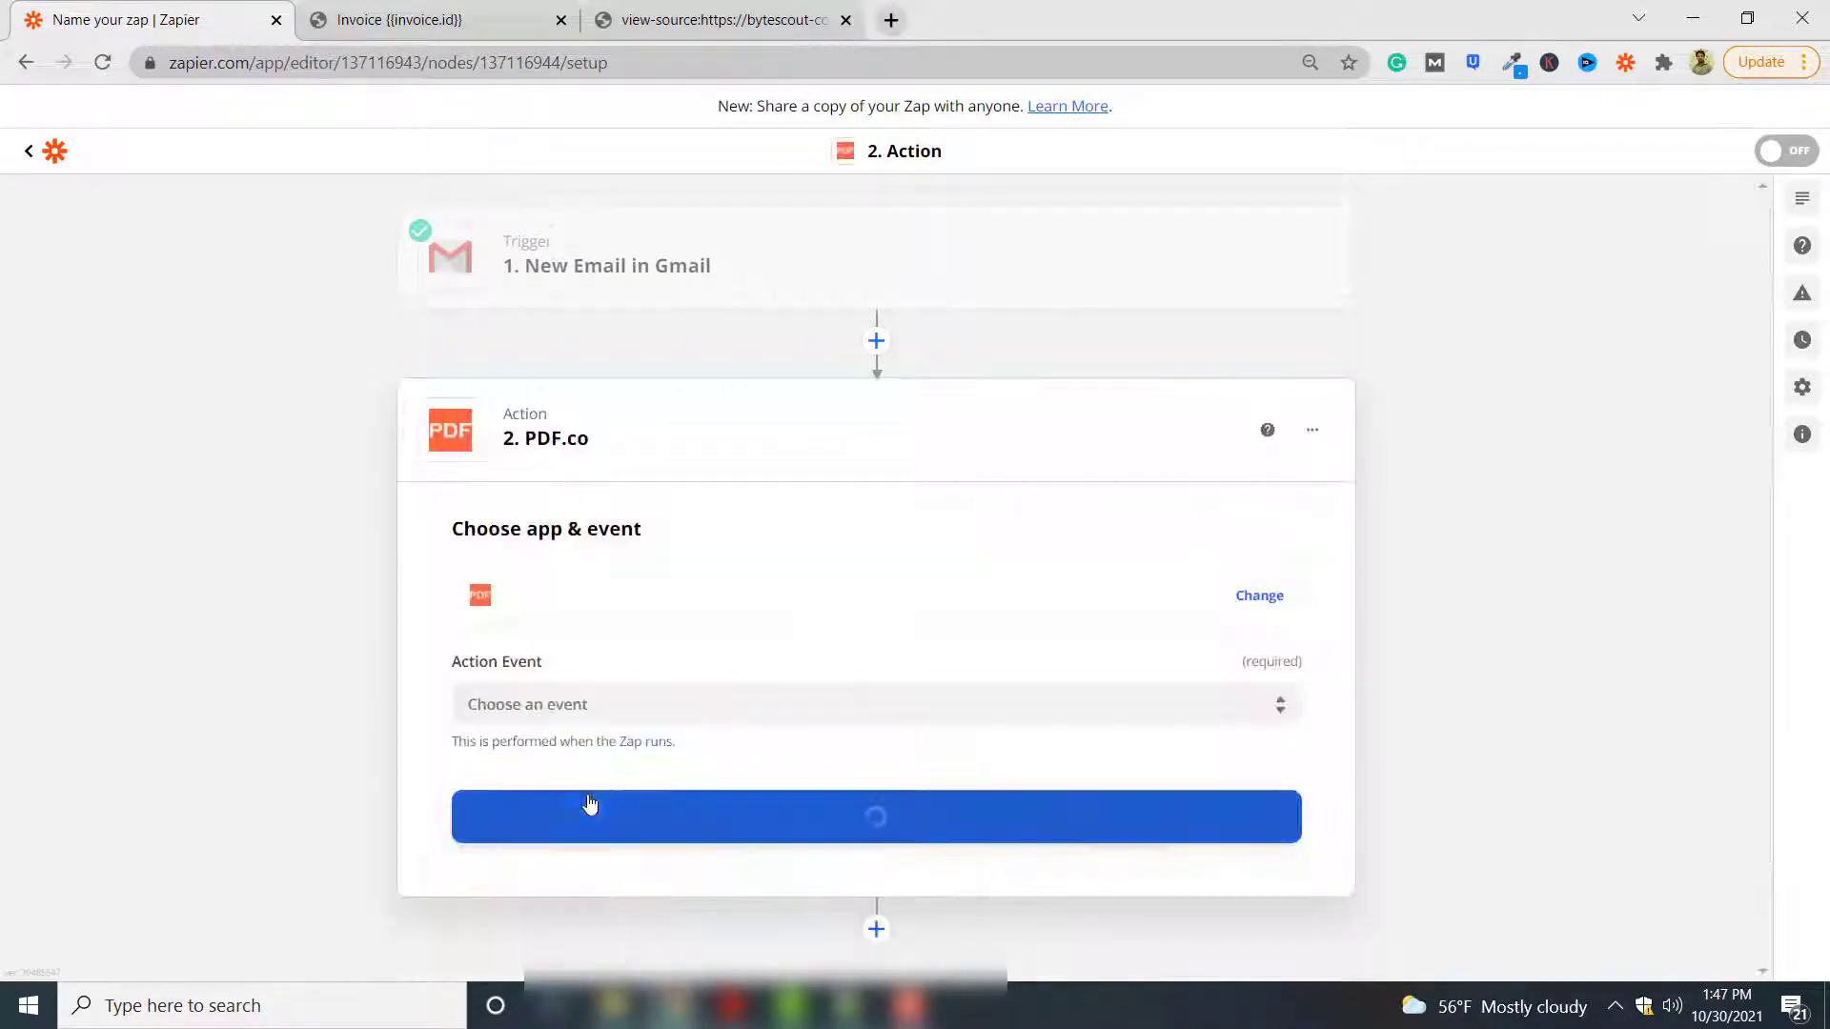
left_click(617, 703)
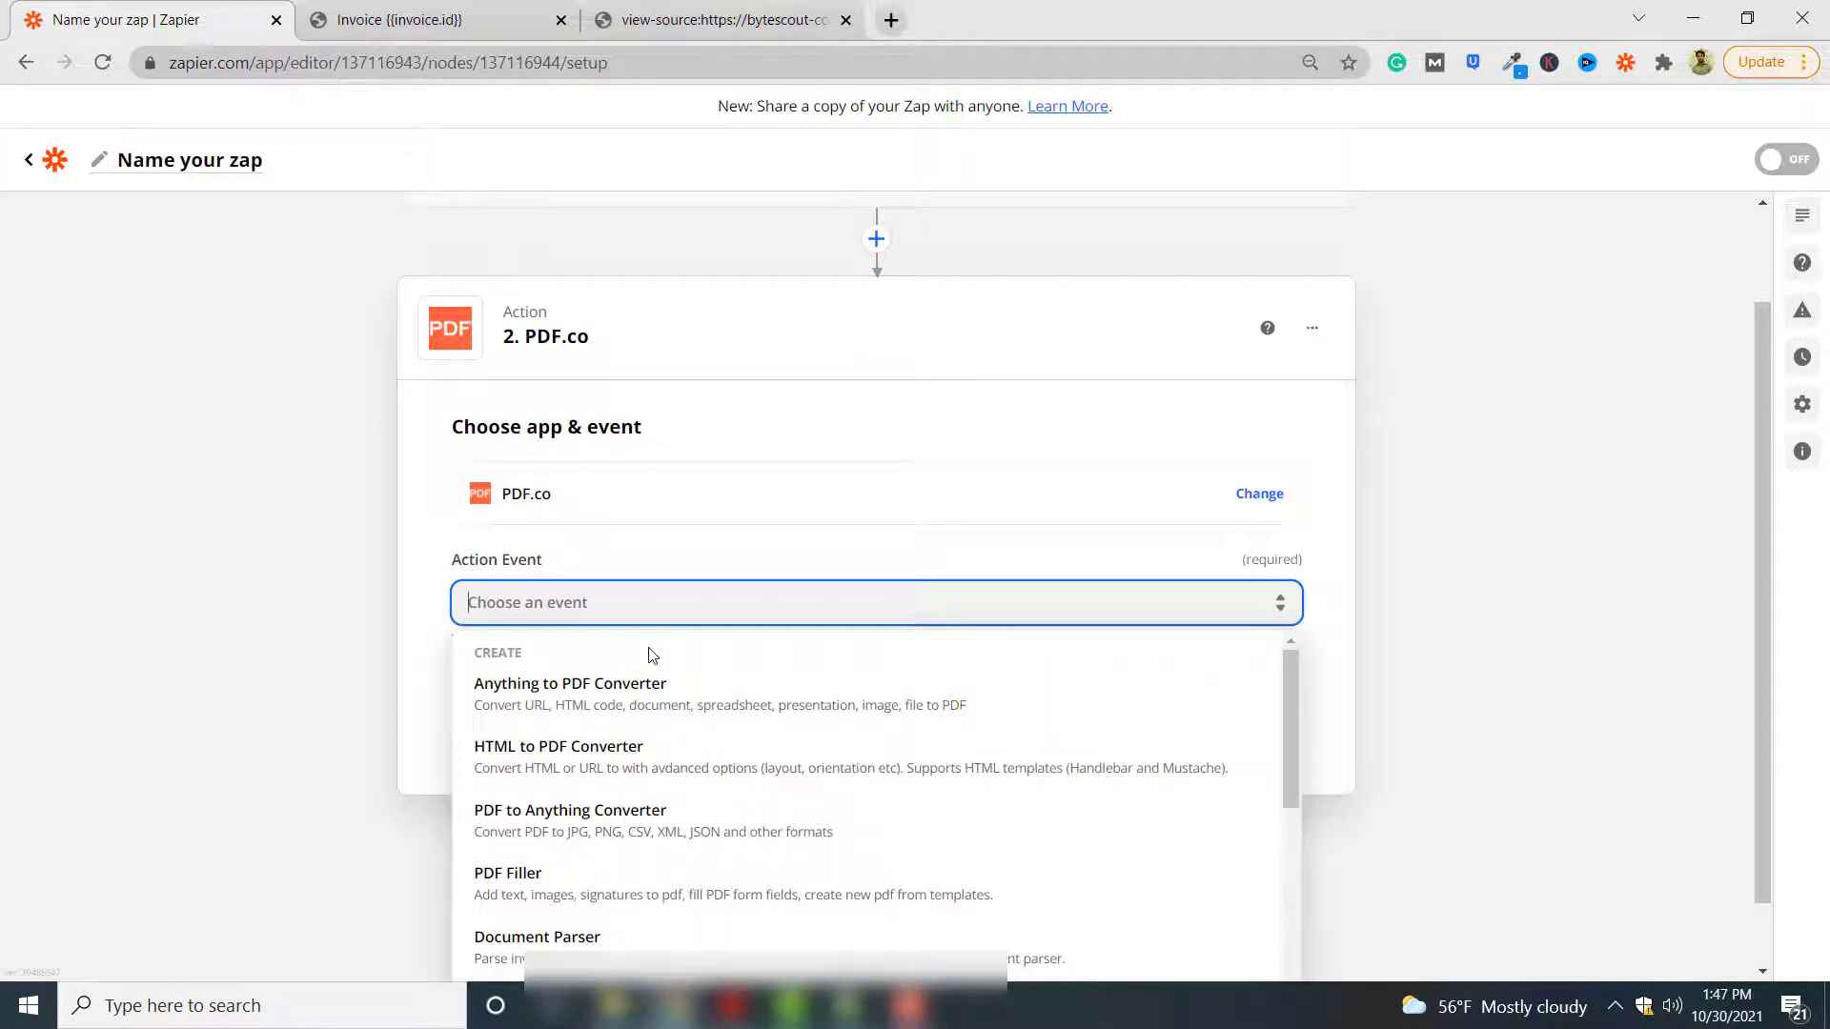
type("gene")
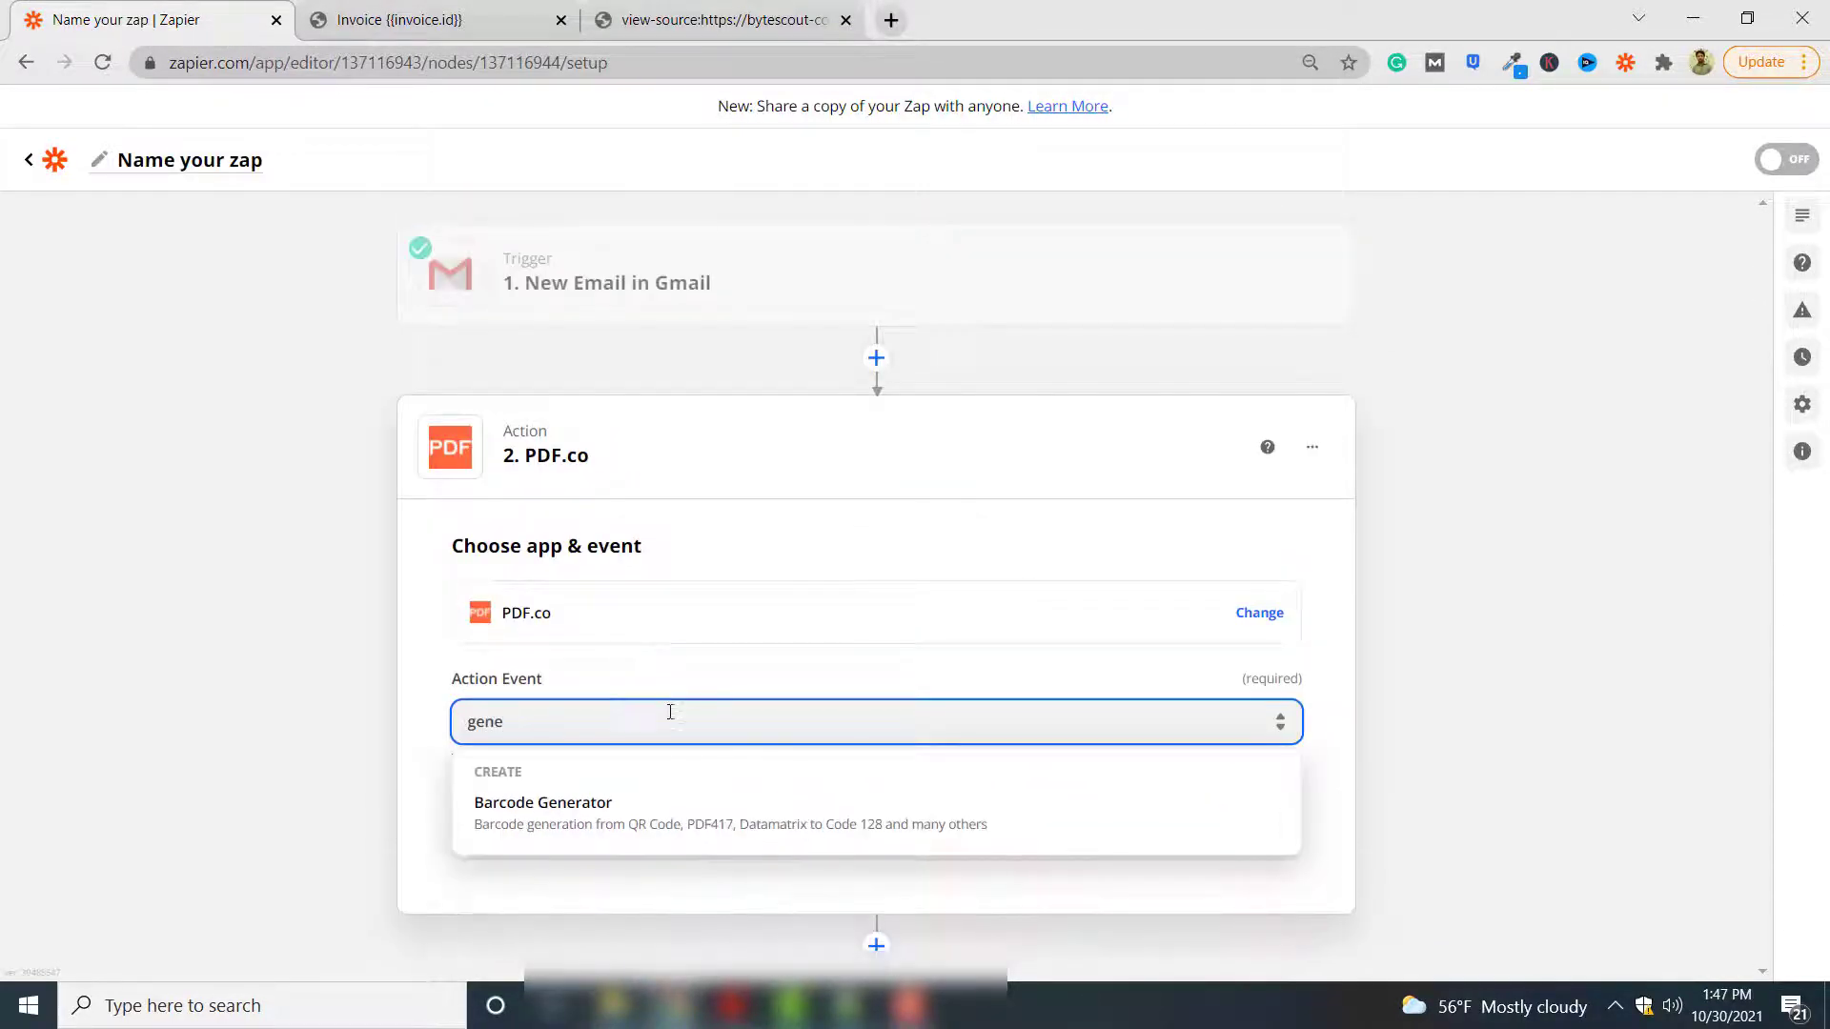
left_click(701, 827)
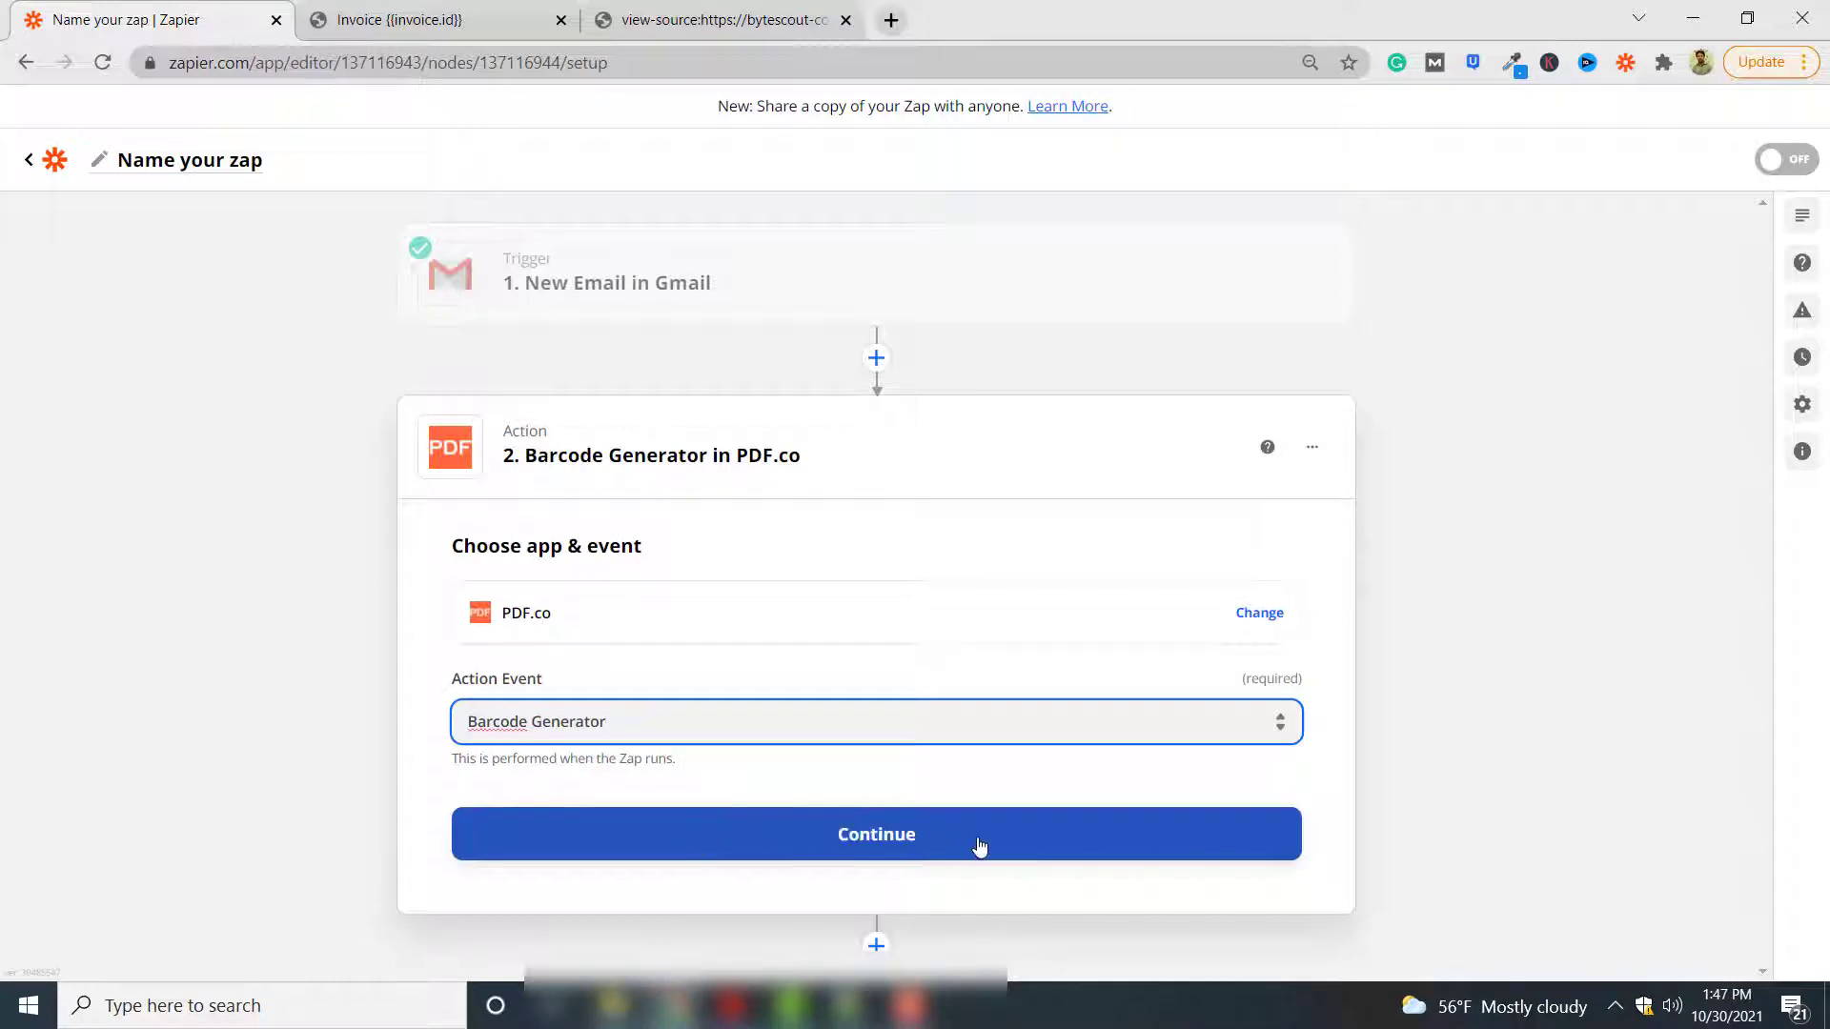
left_click(980, 848)
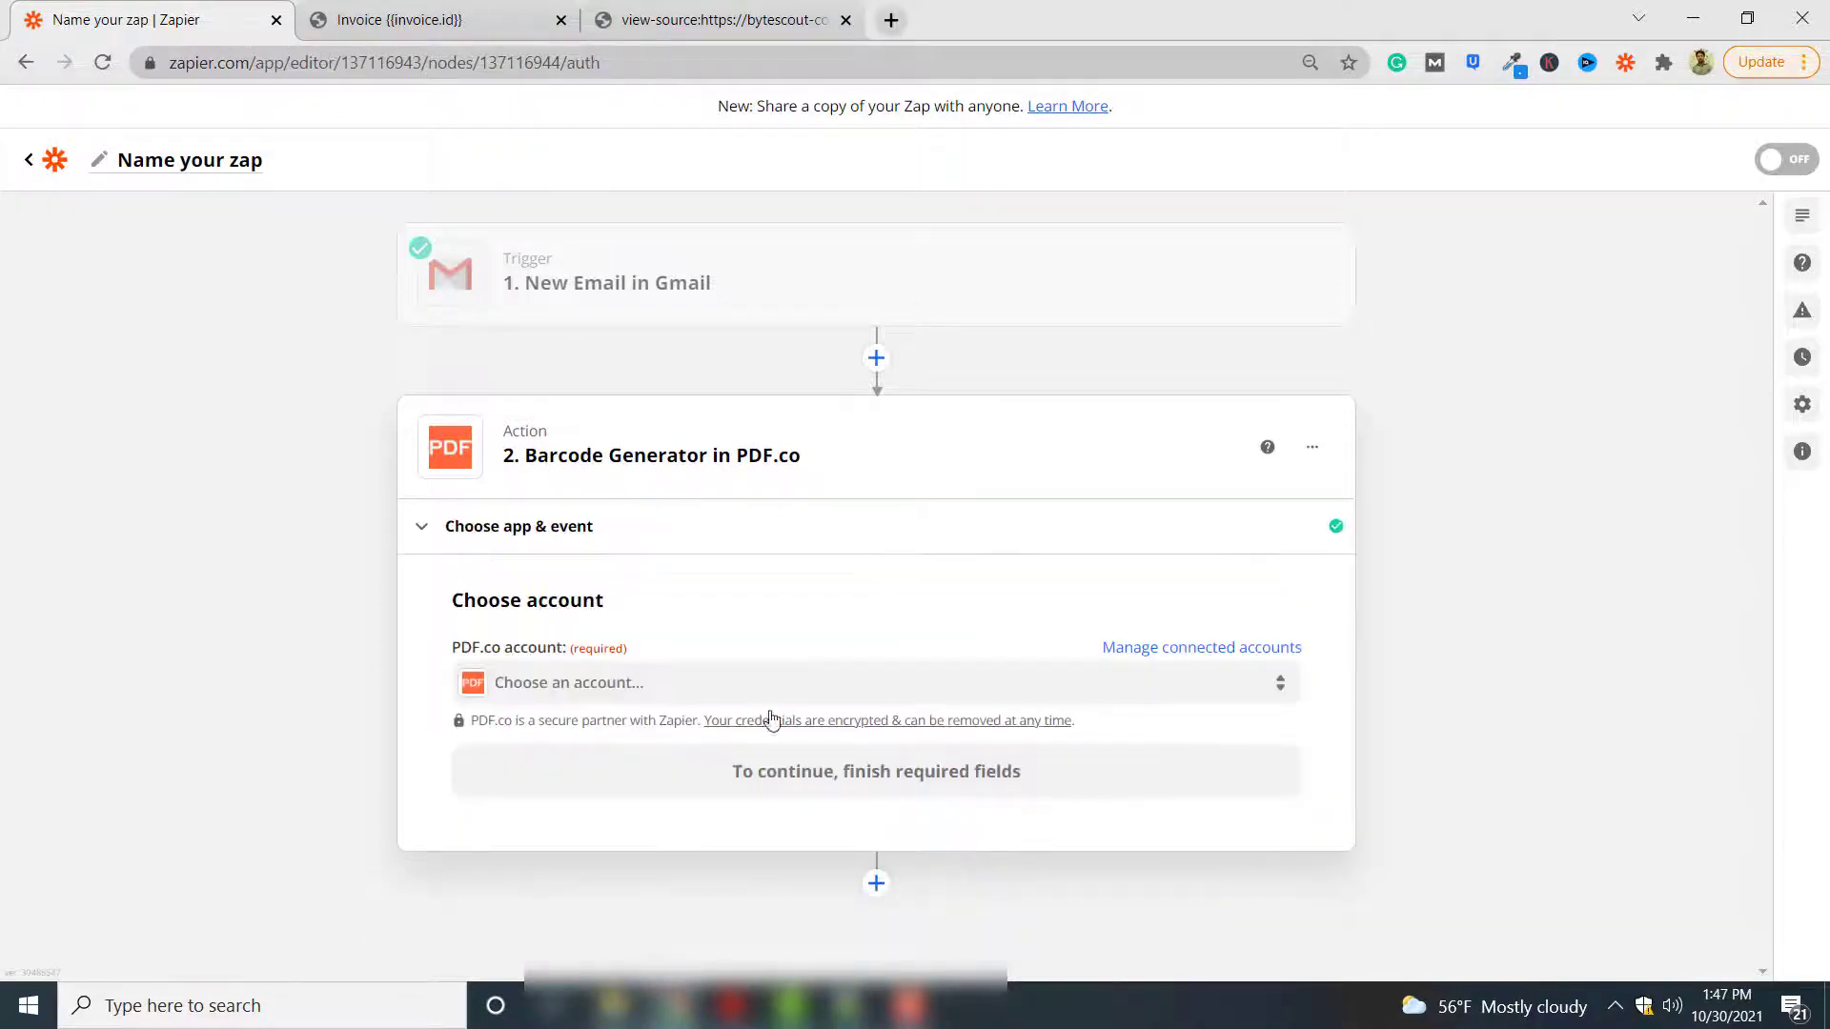
left_click(721, 697)
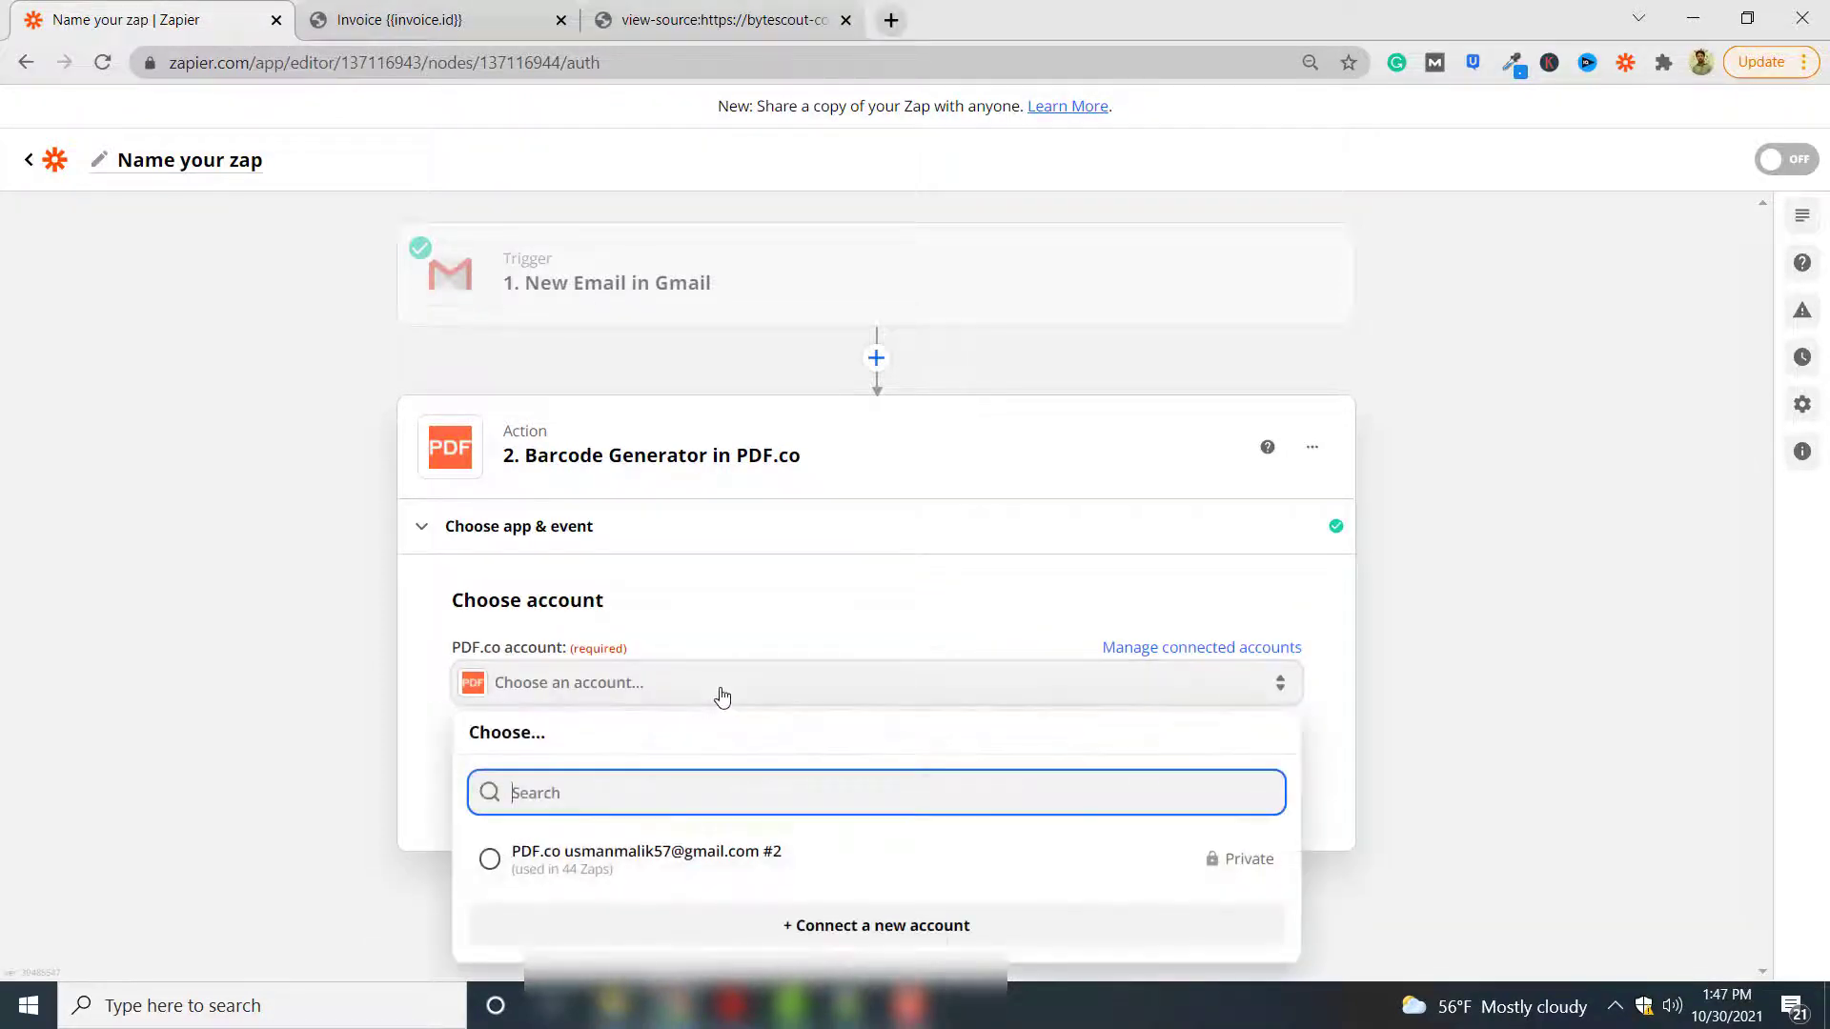
left_click(846, 870)
left_click(989, 776)
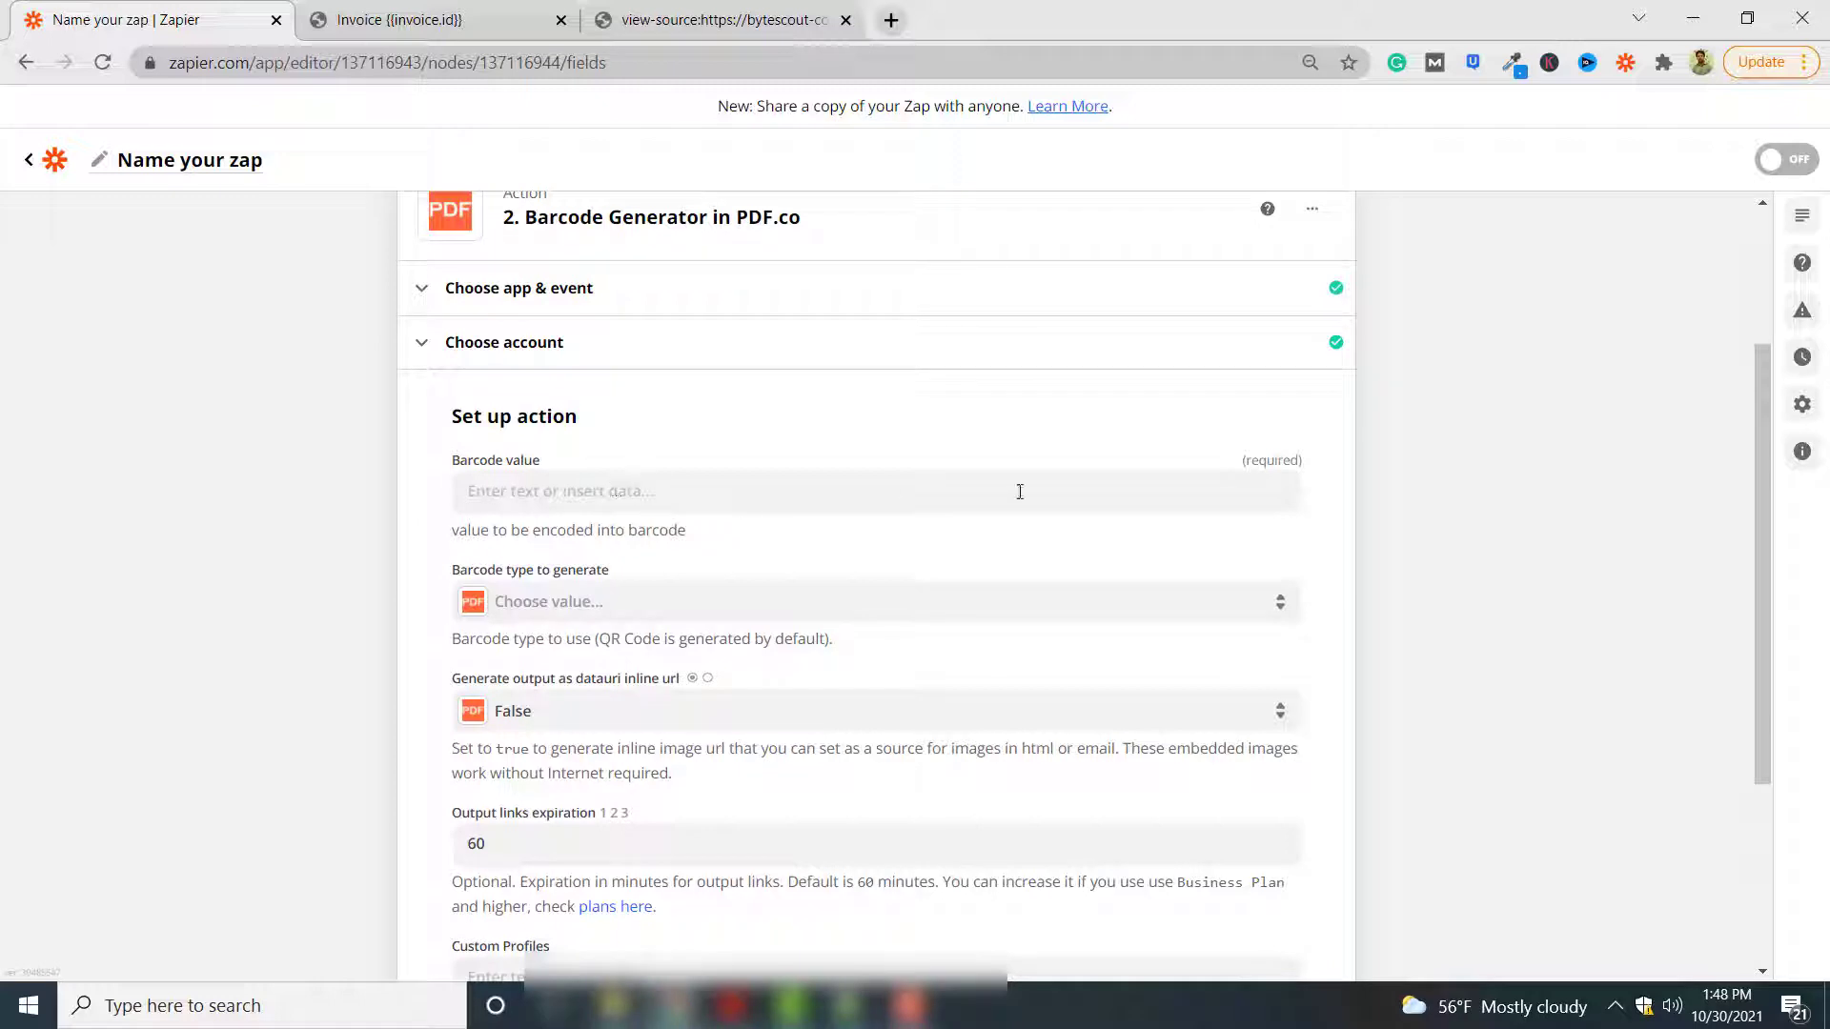
Encode value 123456789 as a Code128 barcode with 'datauri inline url' output set to True
scroll(1525, 536, "up", 3)
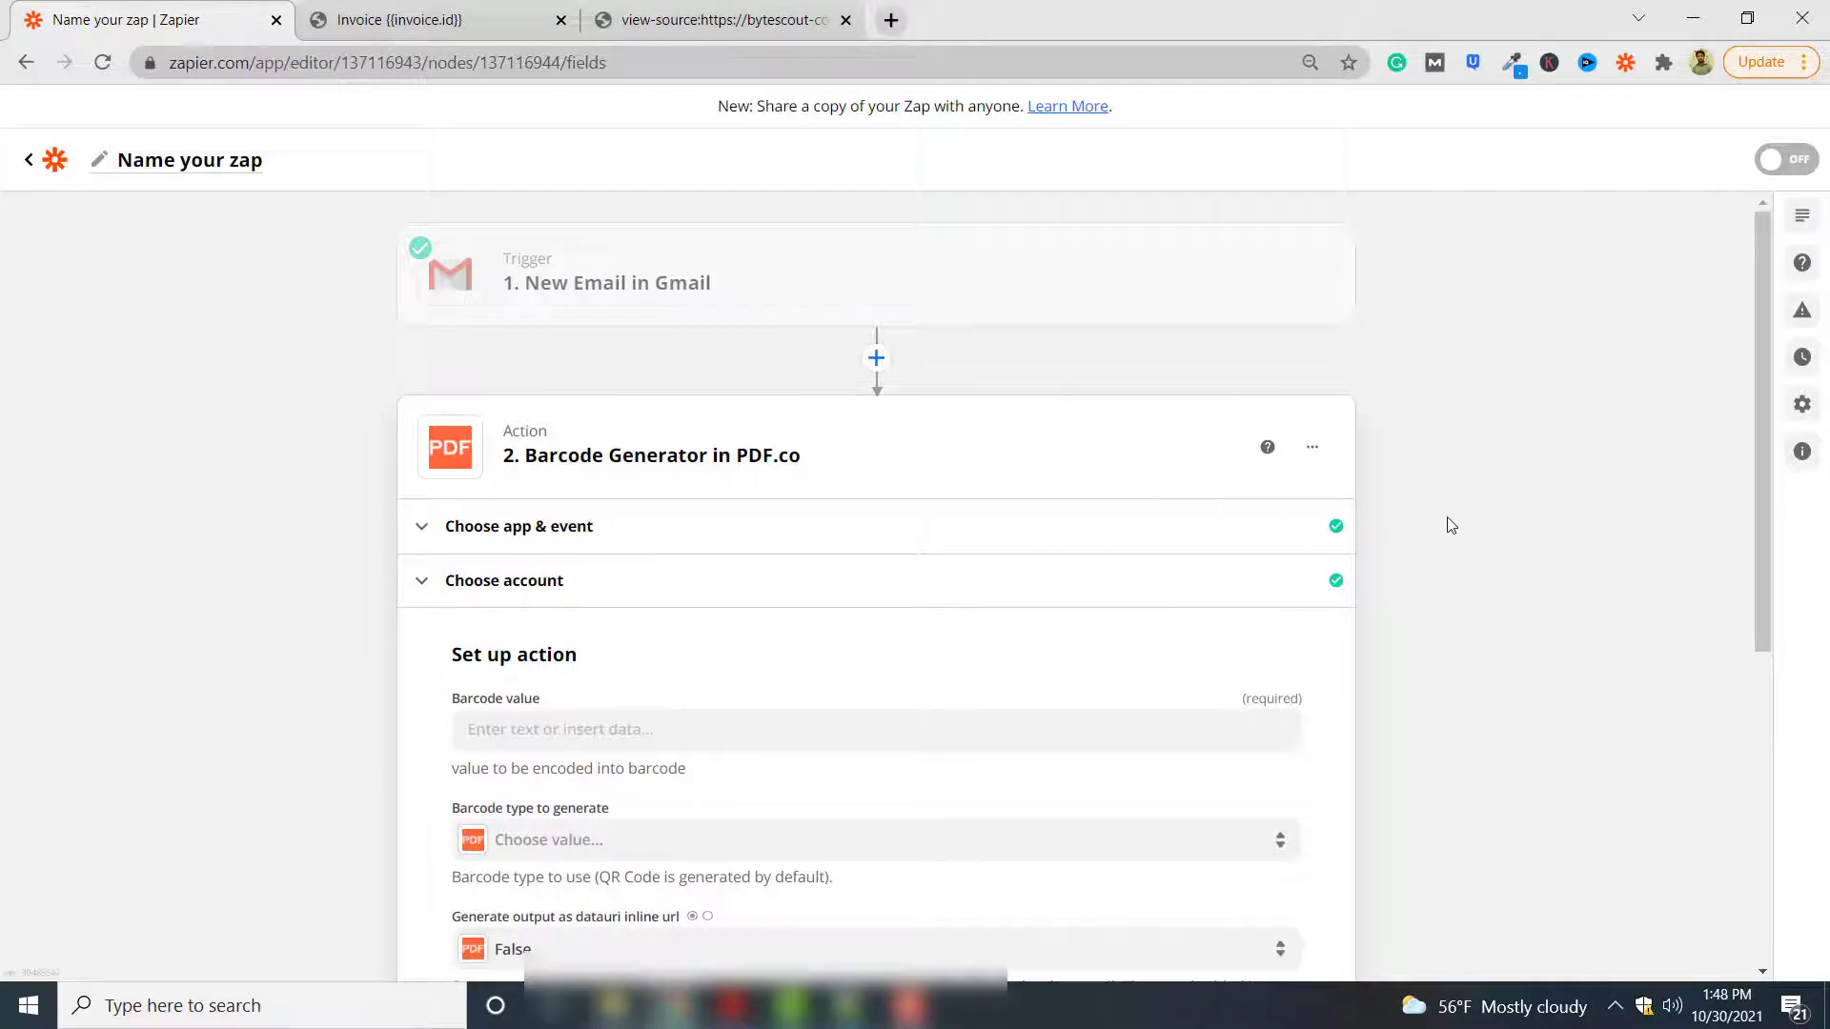
scroll(1447, 526, "down", 3)
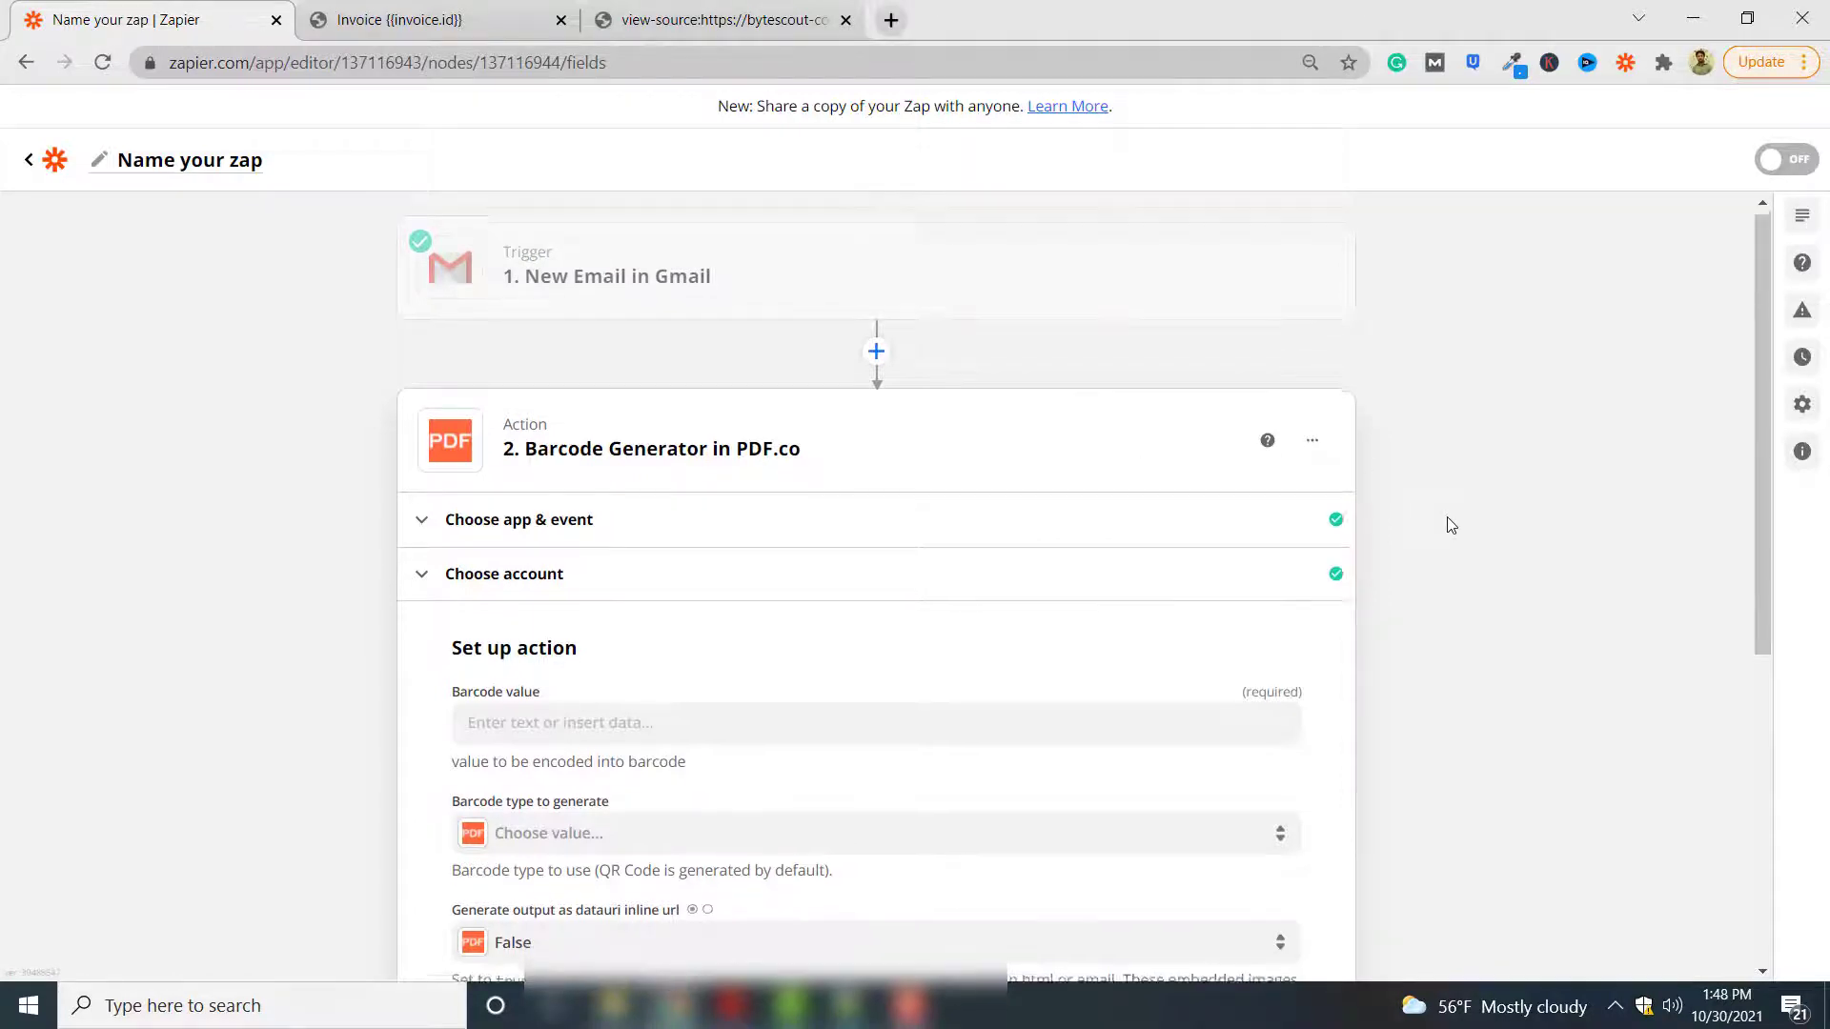
left_click(643, 492)
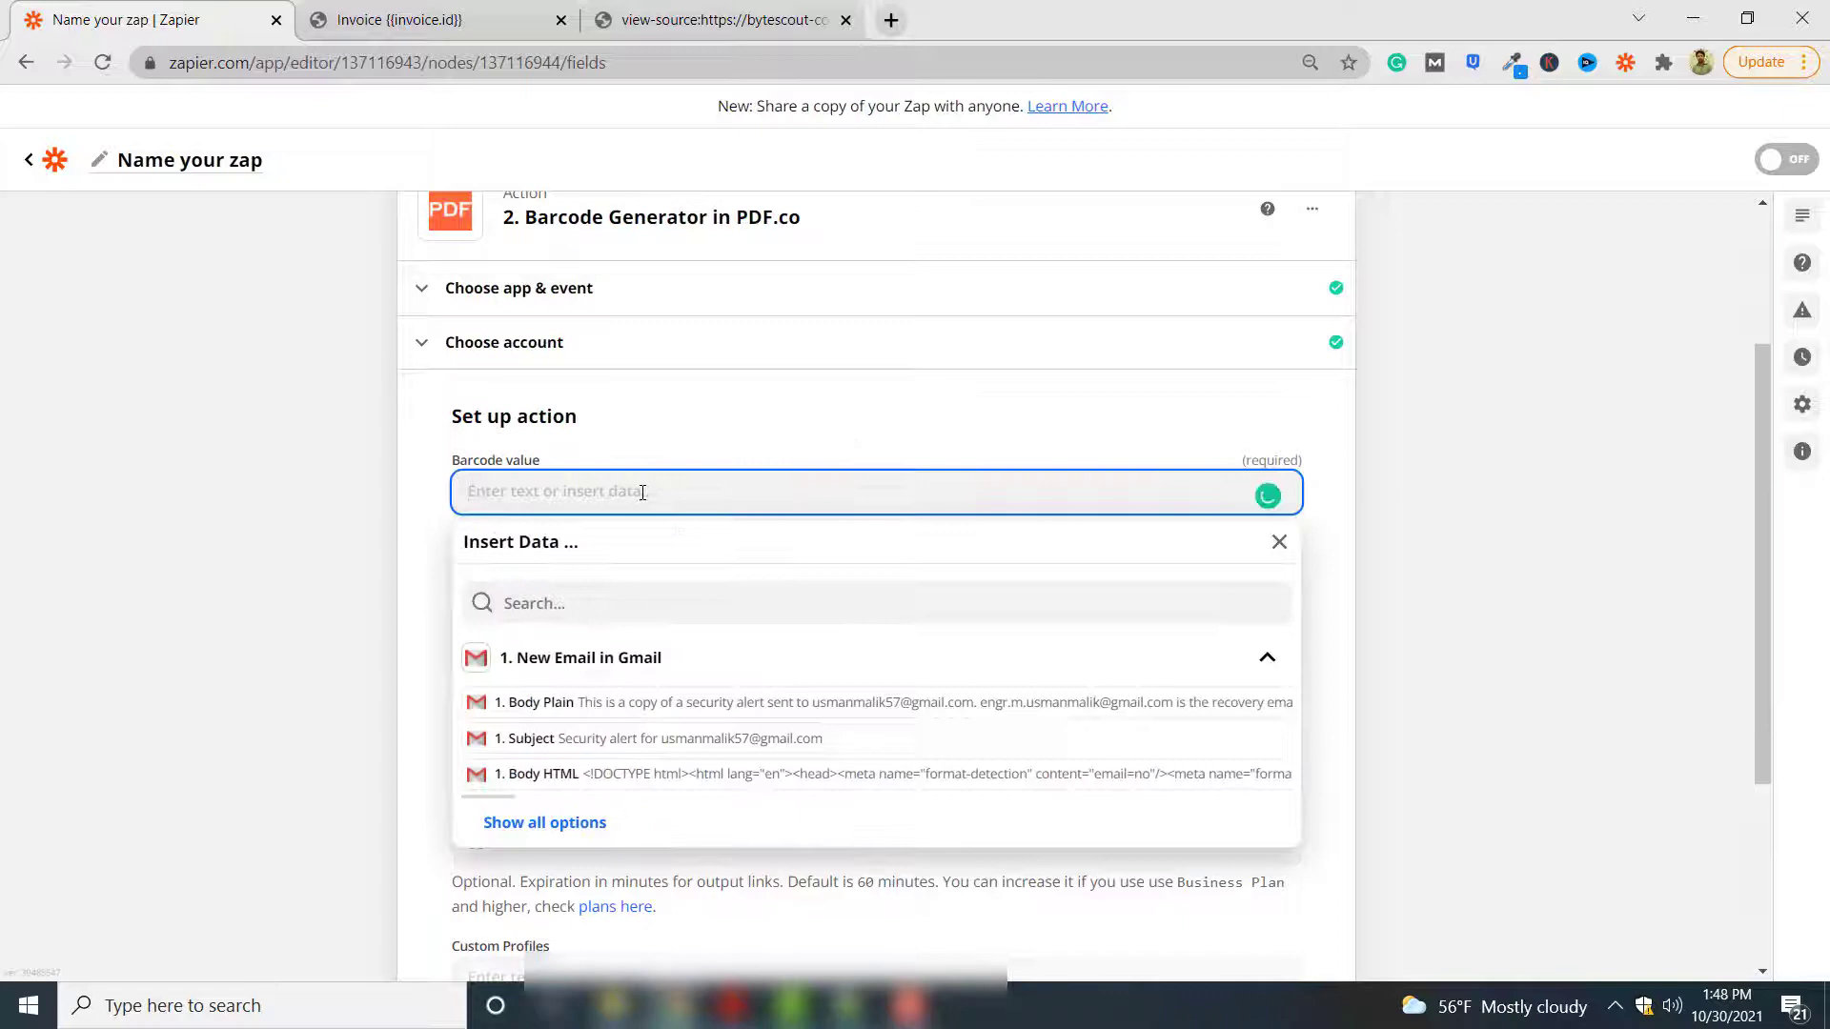
type("123456")
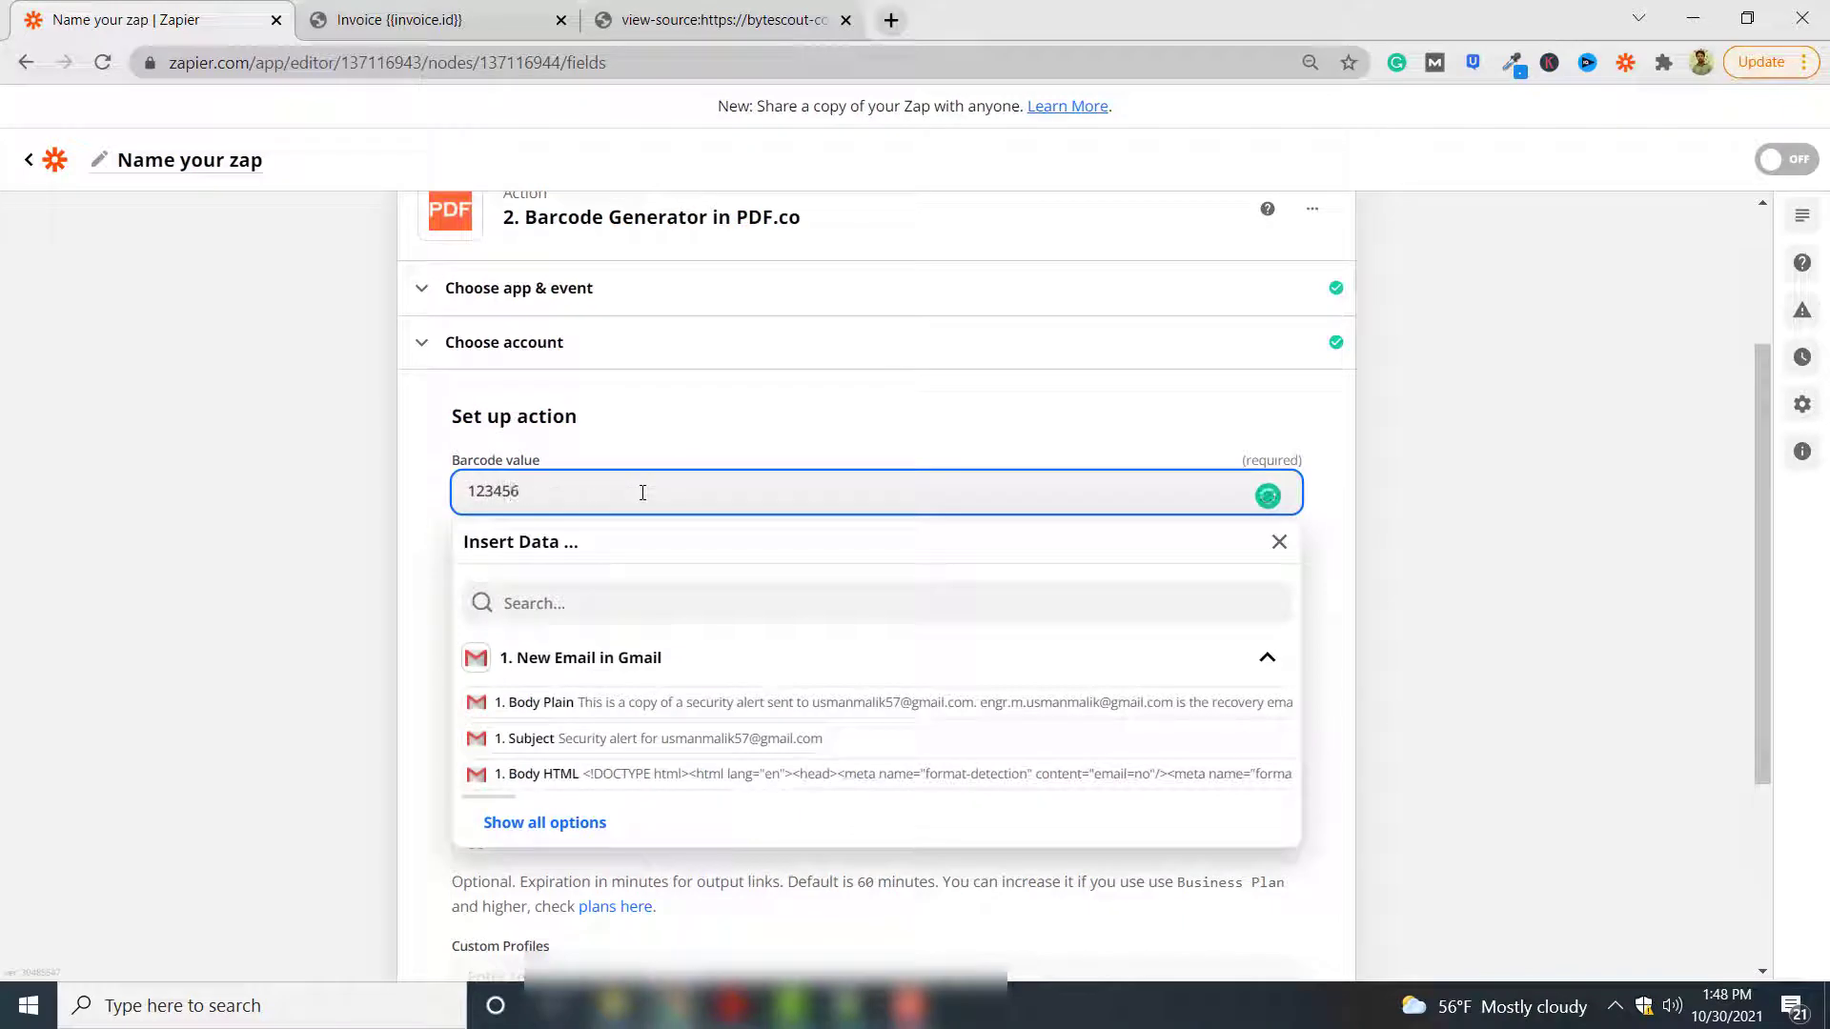
type("789")
left_click(1392, 444)
left_click(677, 601)
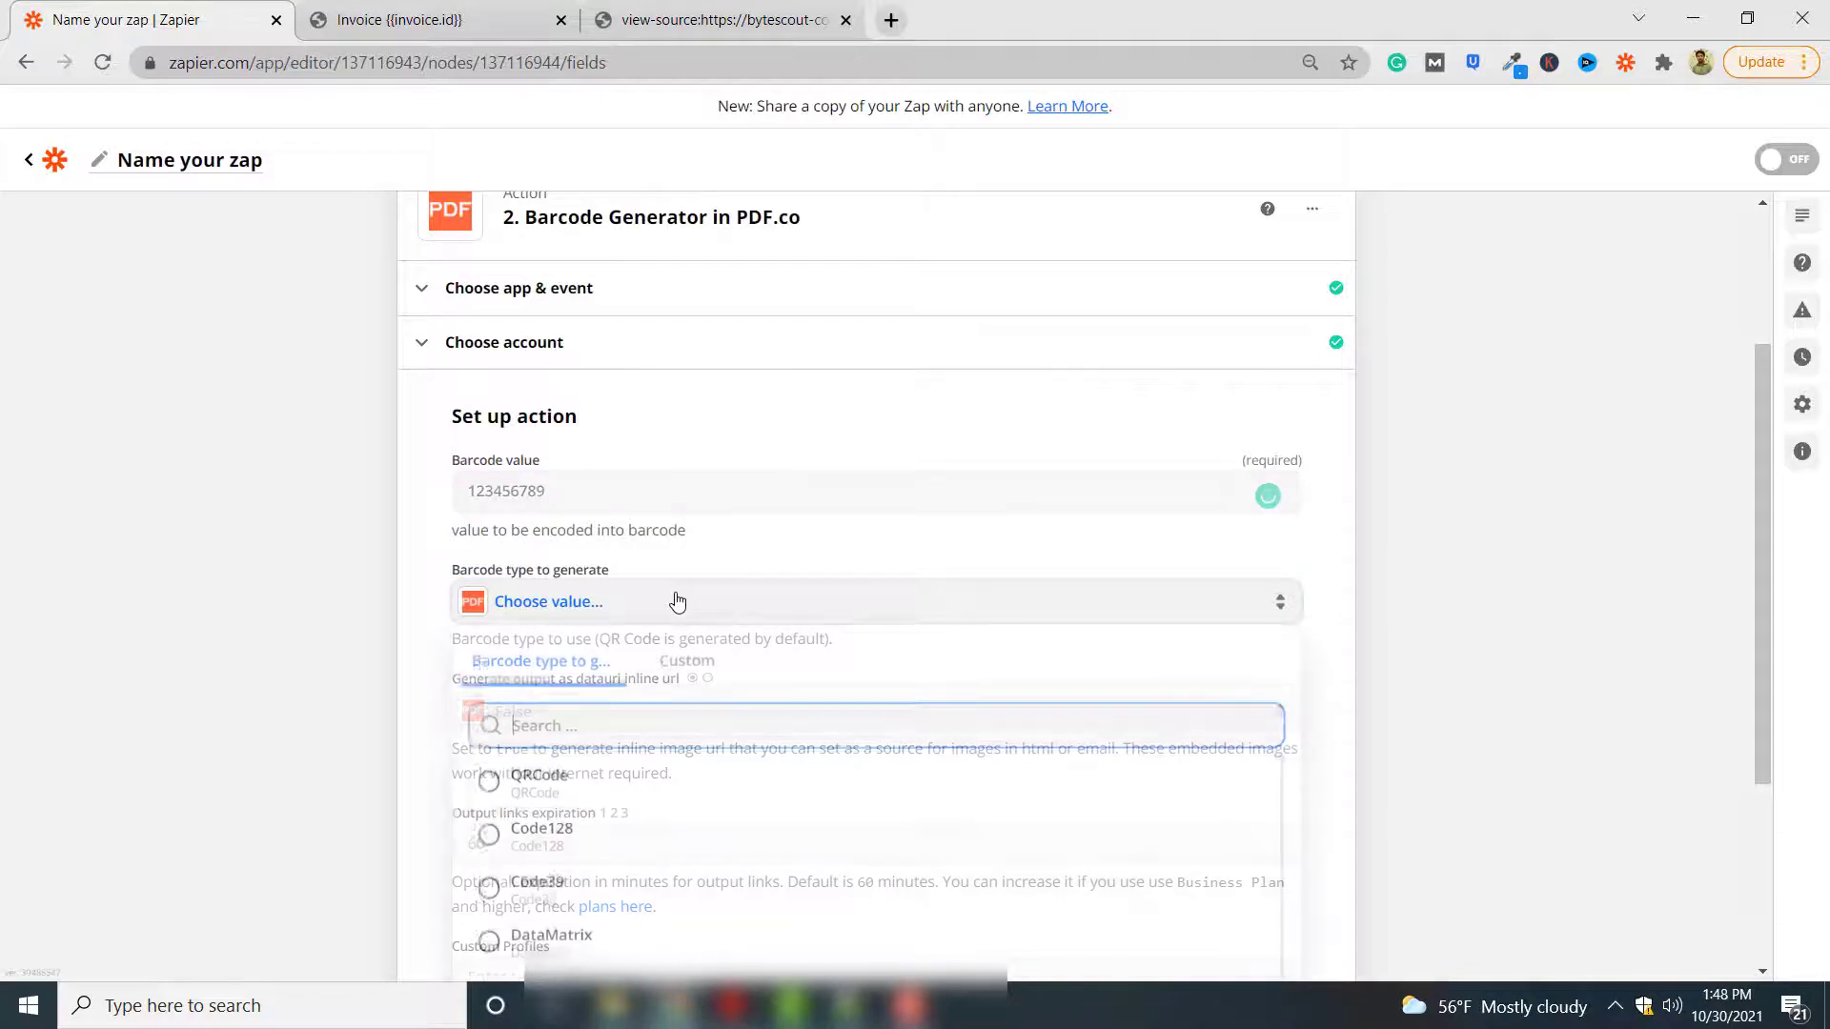
left_click(624, 706)
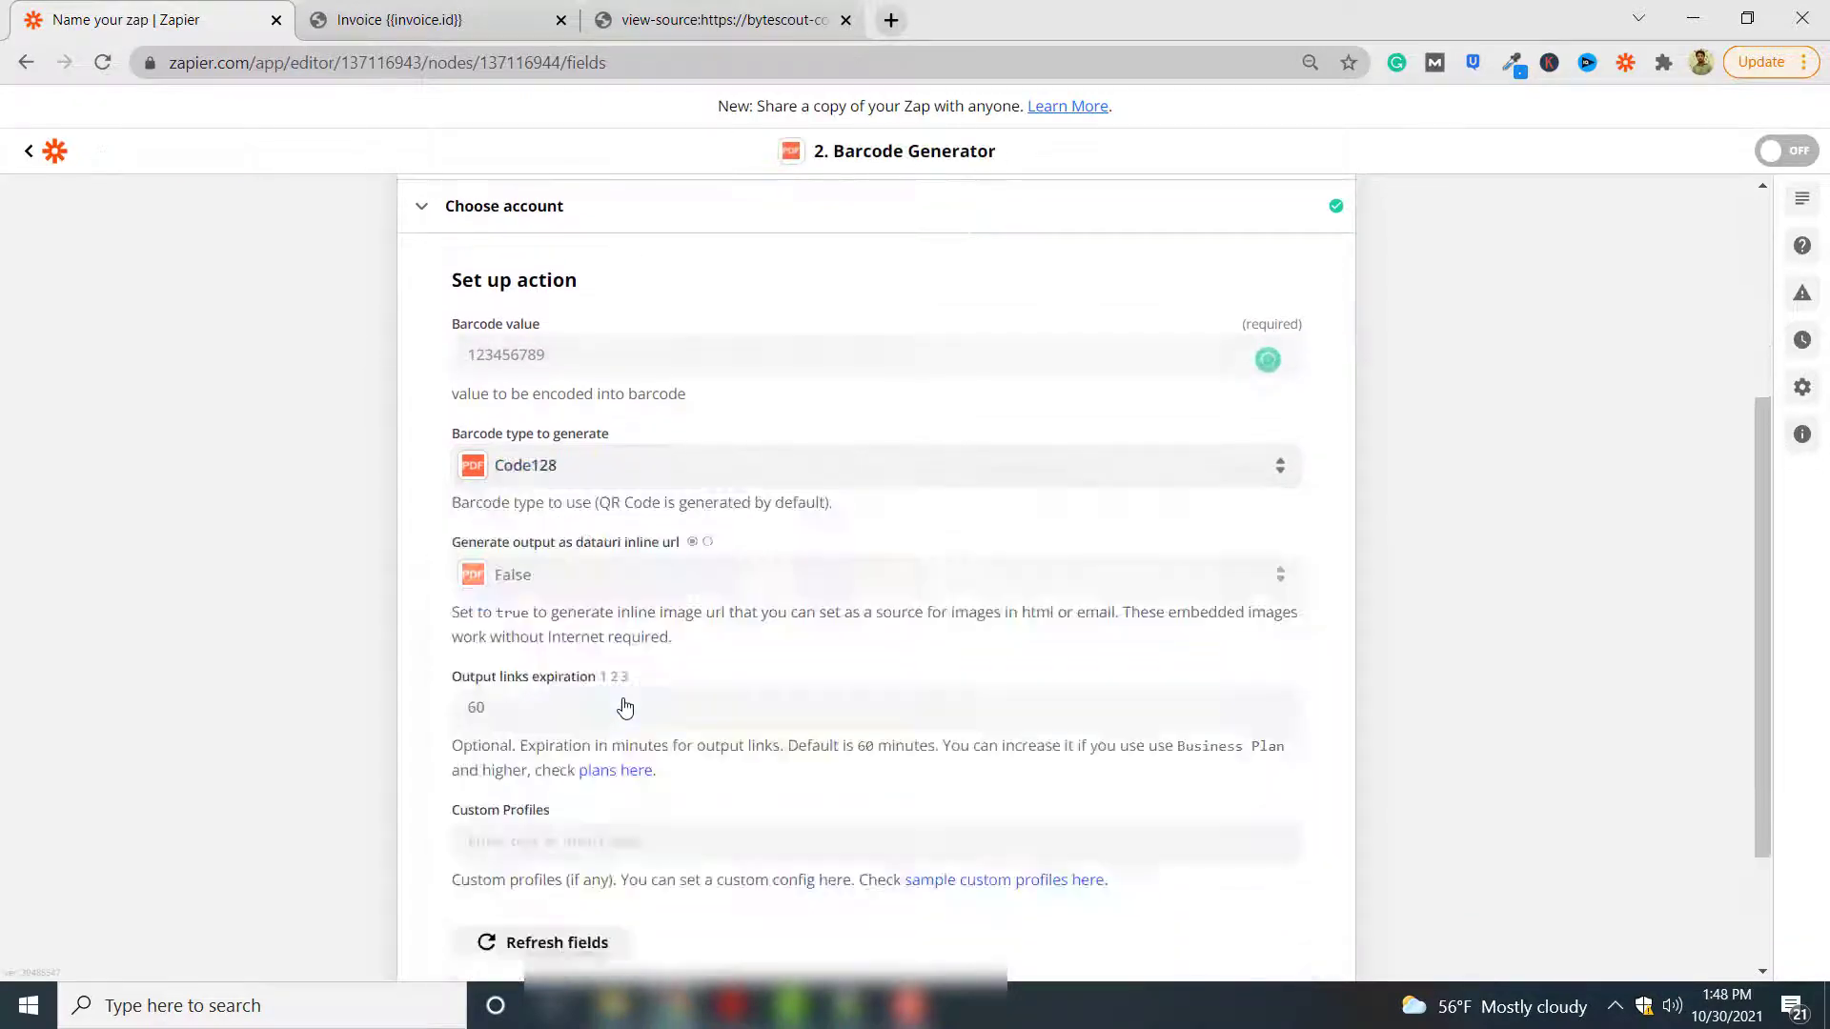
scroll(1567, 566, "down", 2)
scroll(1566, 566, "down", 1)
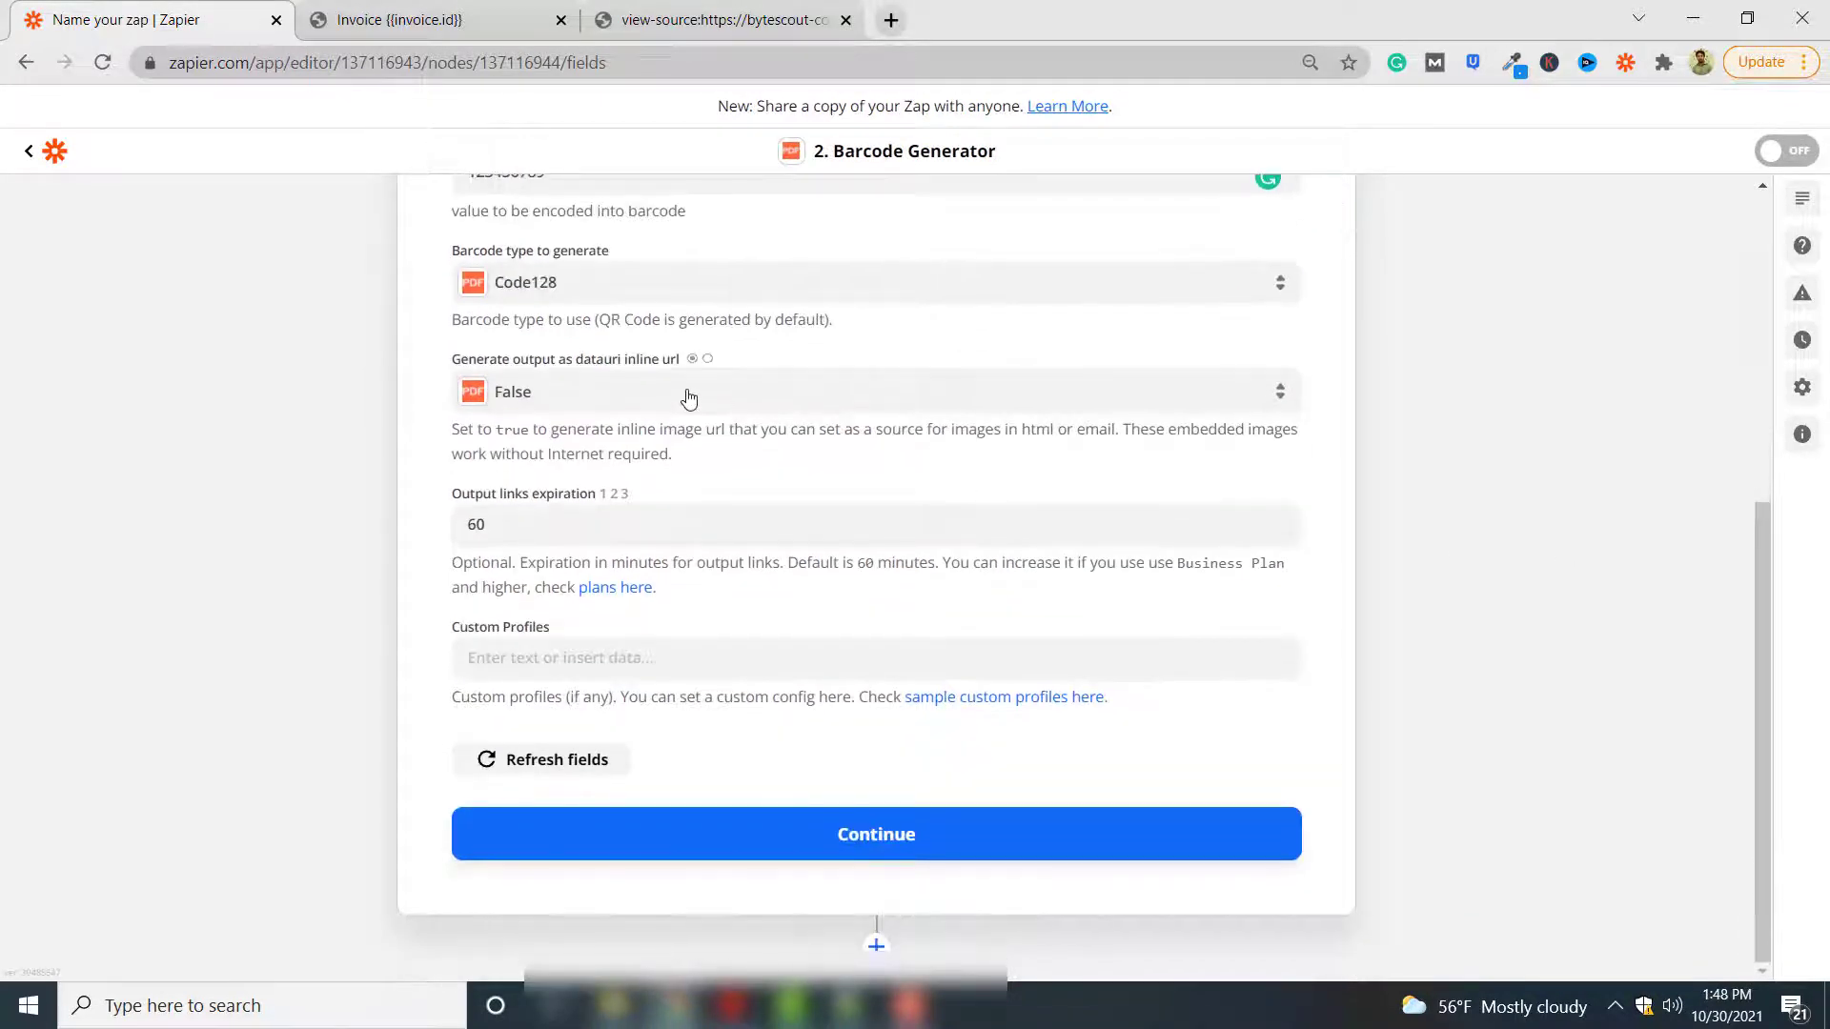
left_click(686, 398)
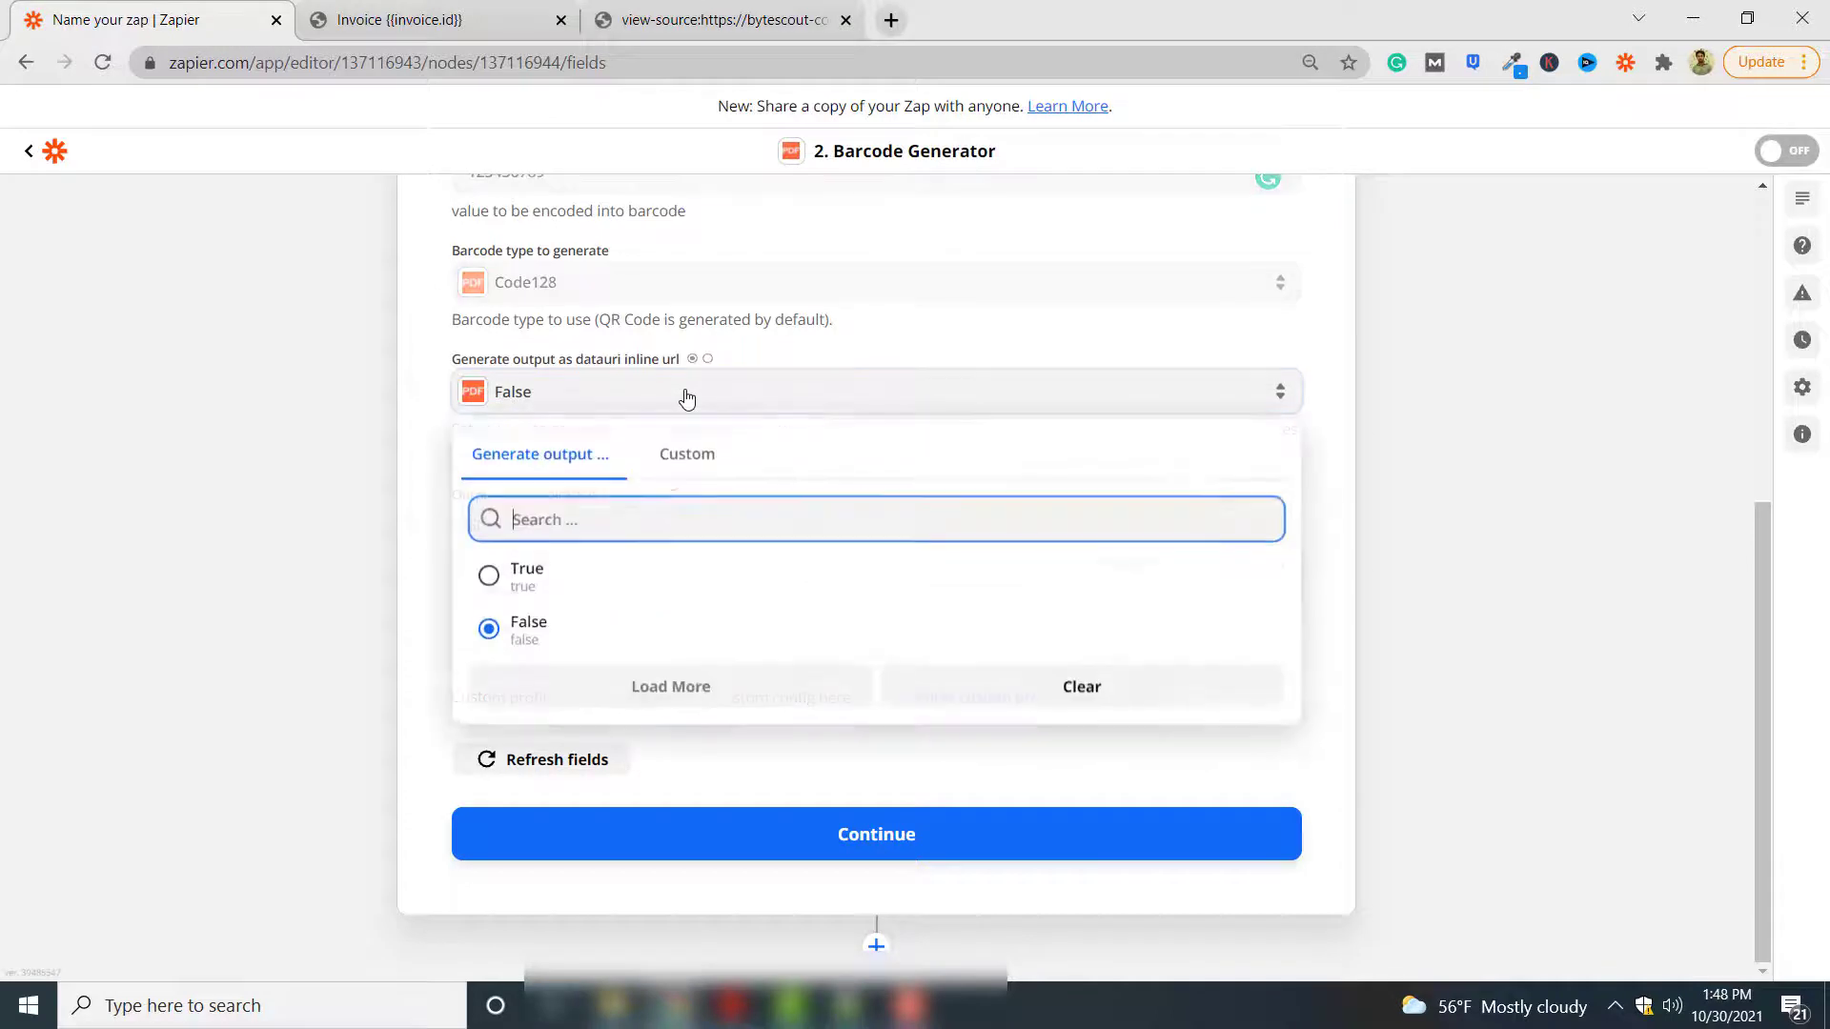
left_click(667, 586)
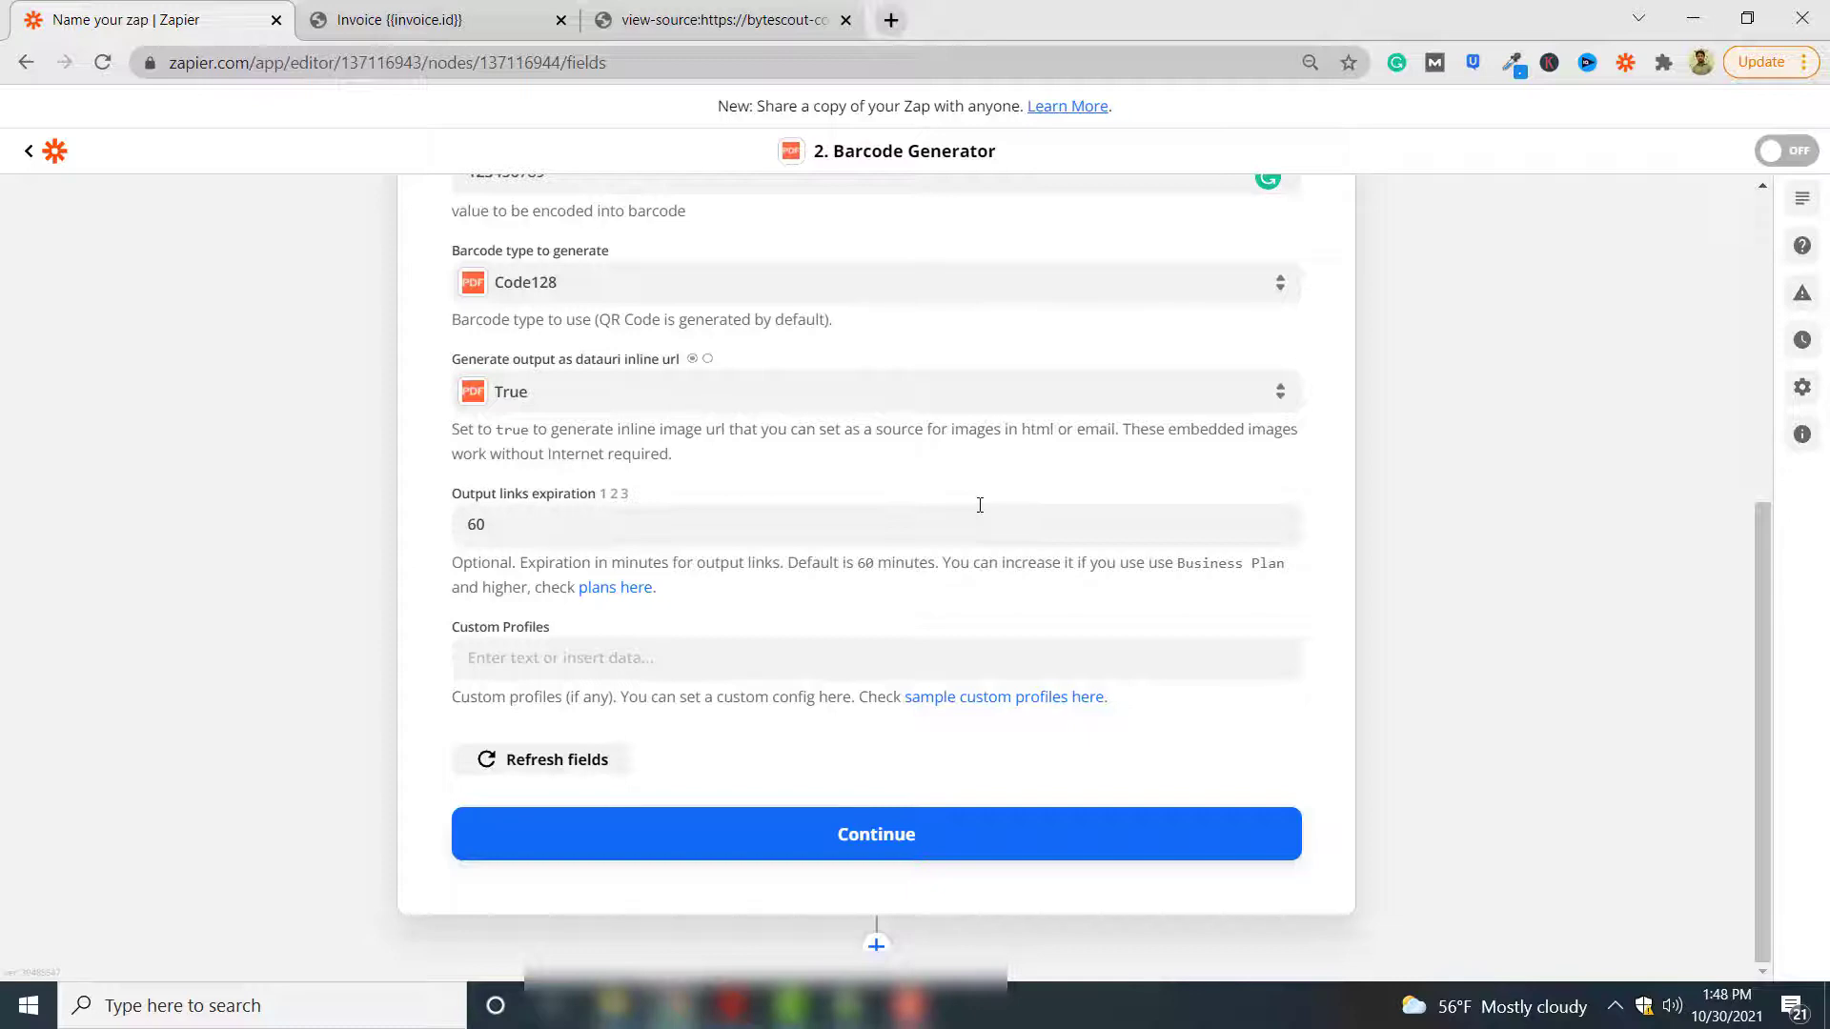
left_click(975, 856)
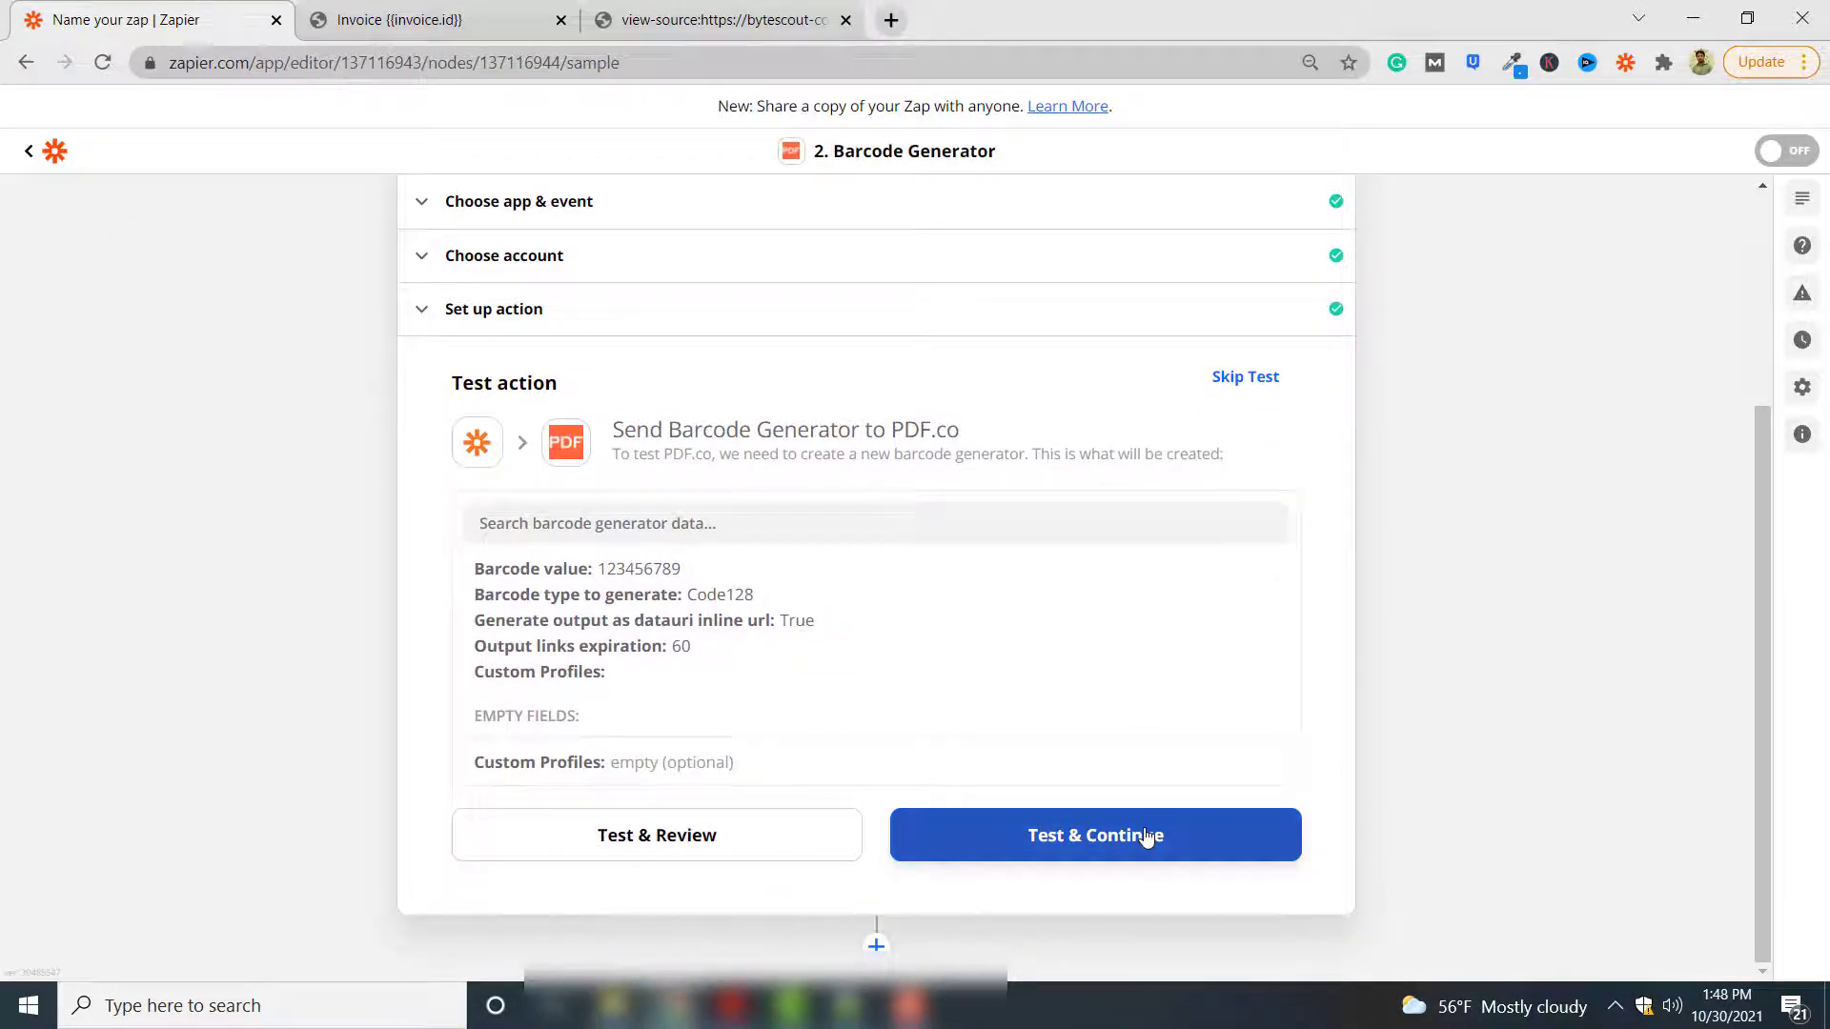
Test the barcode step, which returns barcodegeneration.png as a data URL
left_click(1147, 838)
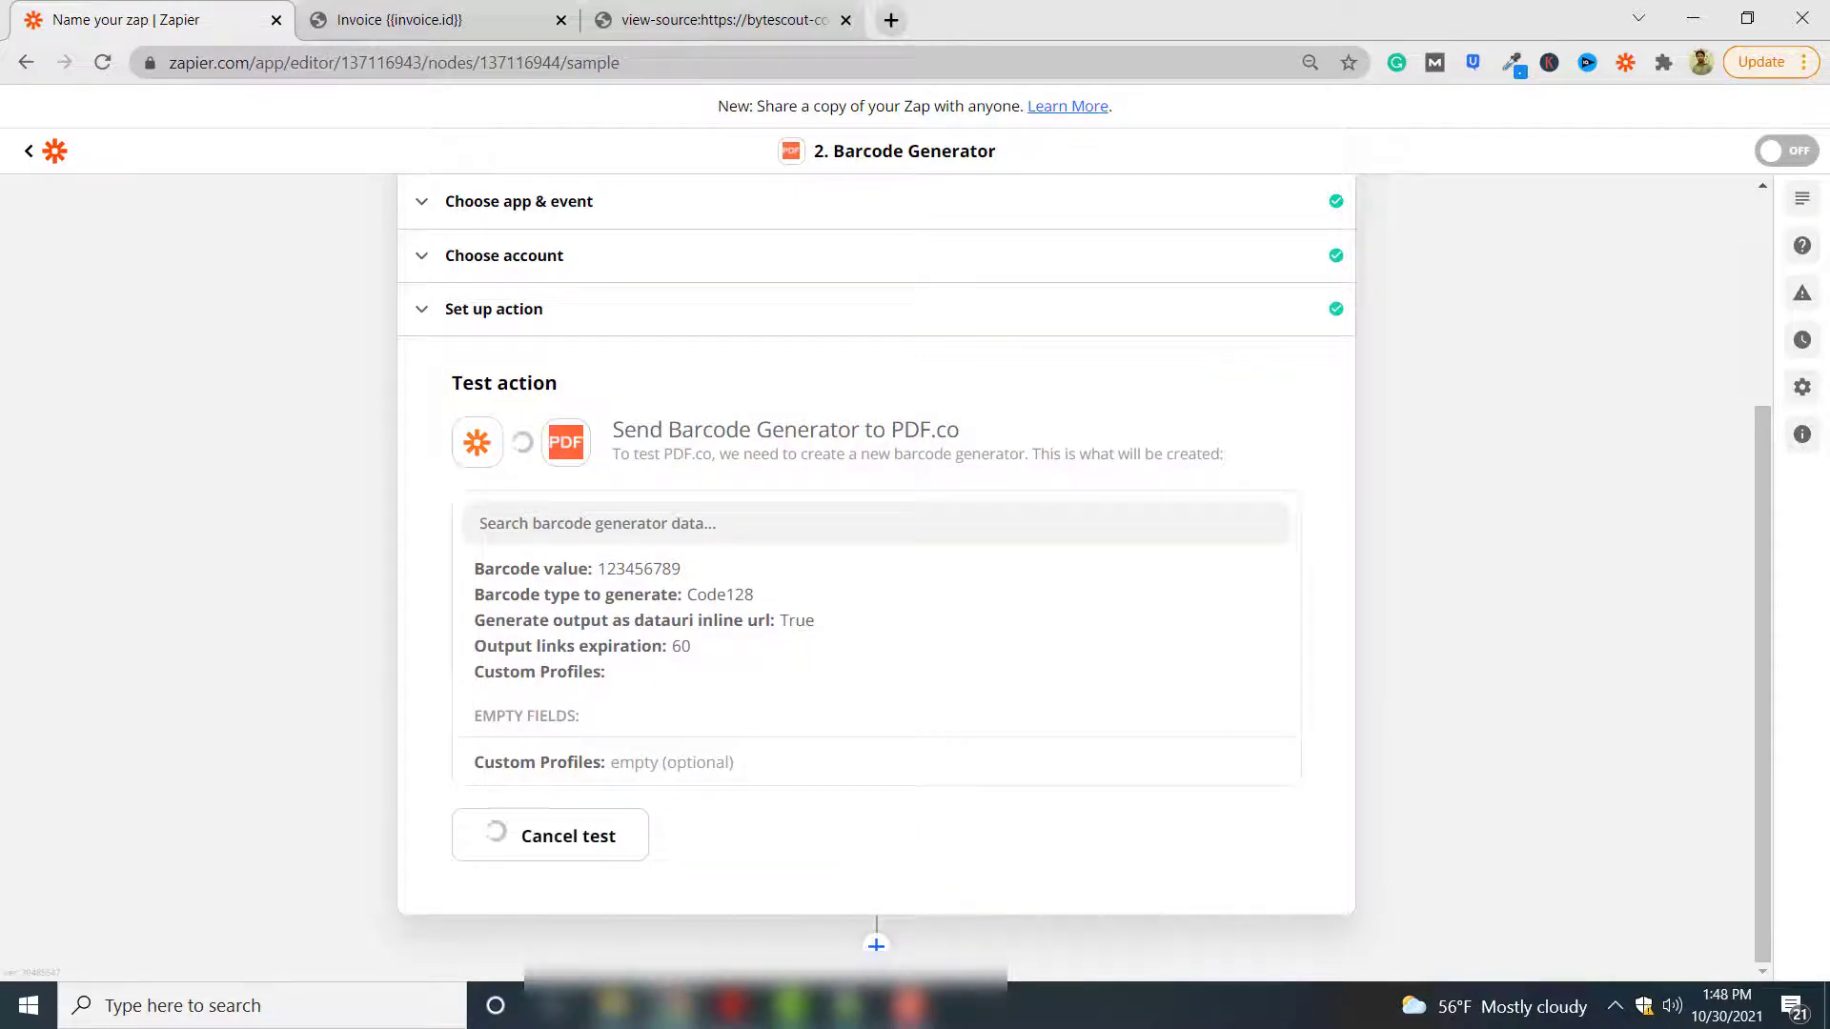
scroll(1395, 590, "down", 1)
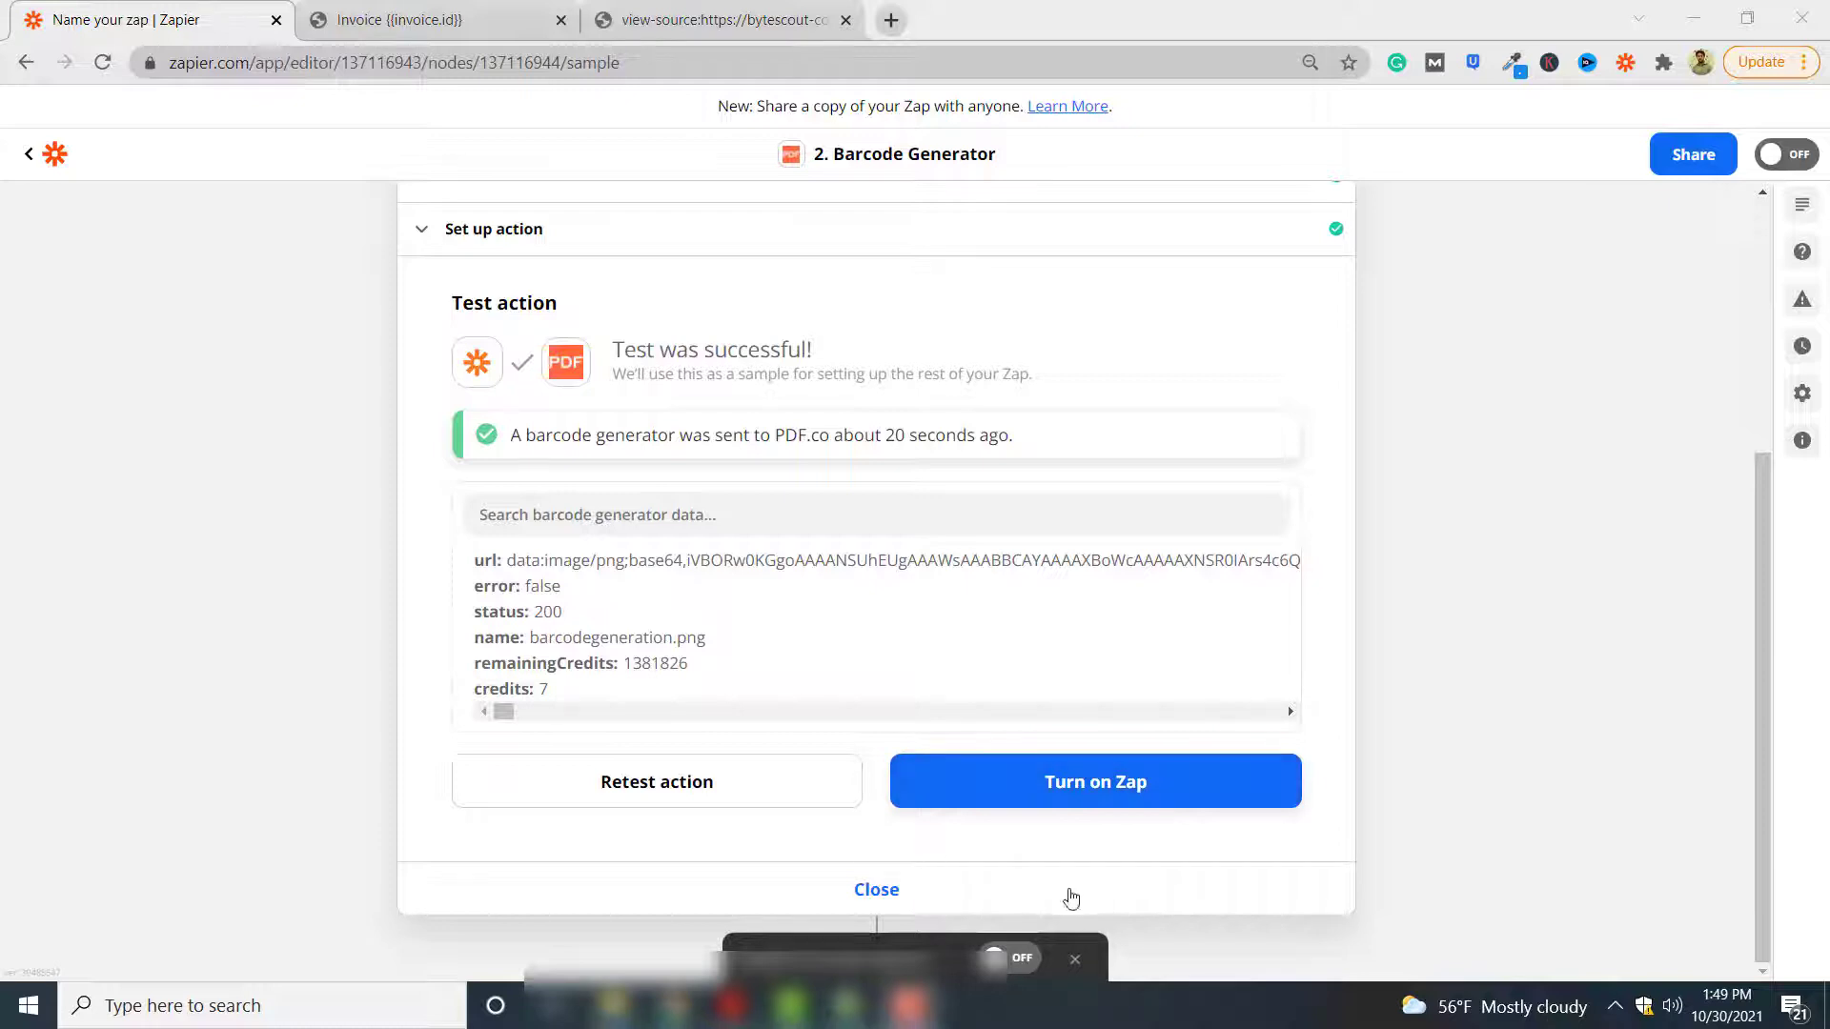
left_click(1077, 958)
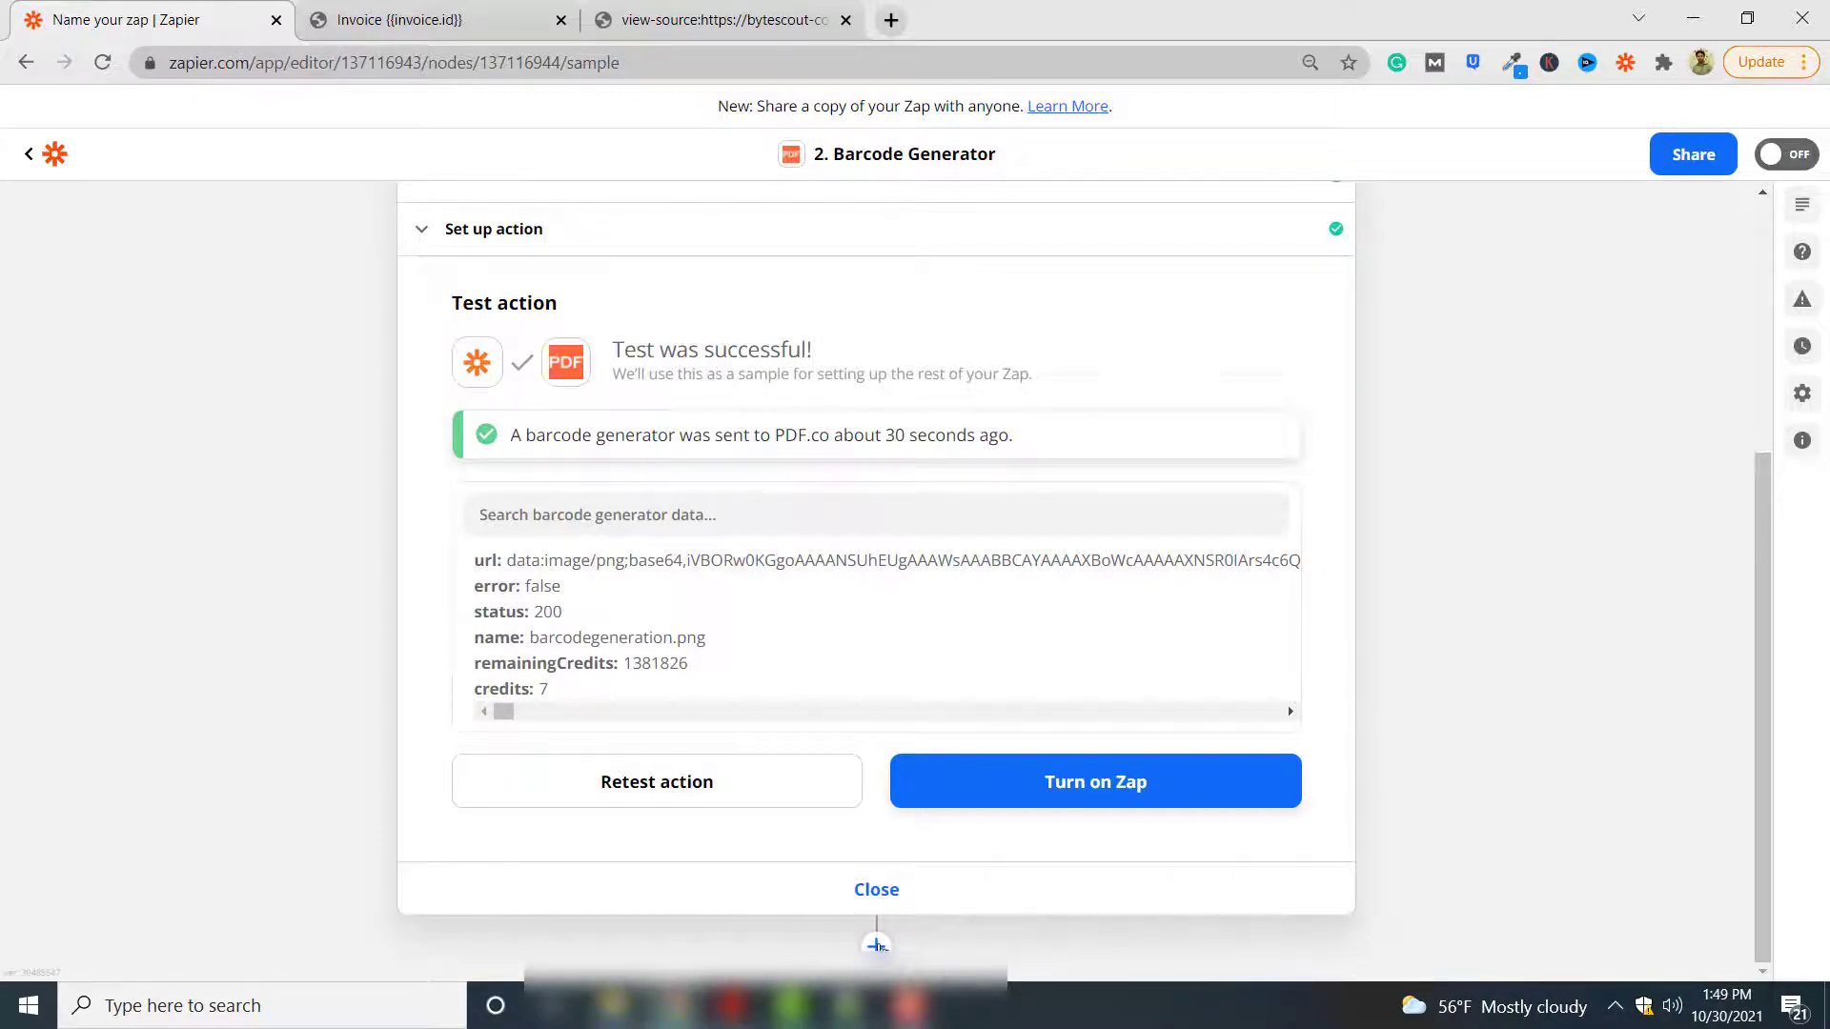
Add a third step after the barcode step using PDF.co
left_click(877, 946)
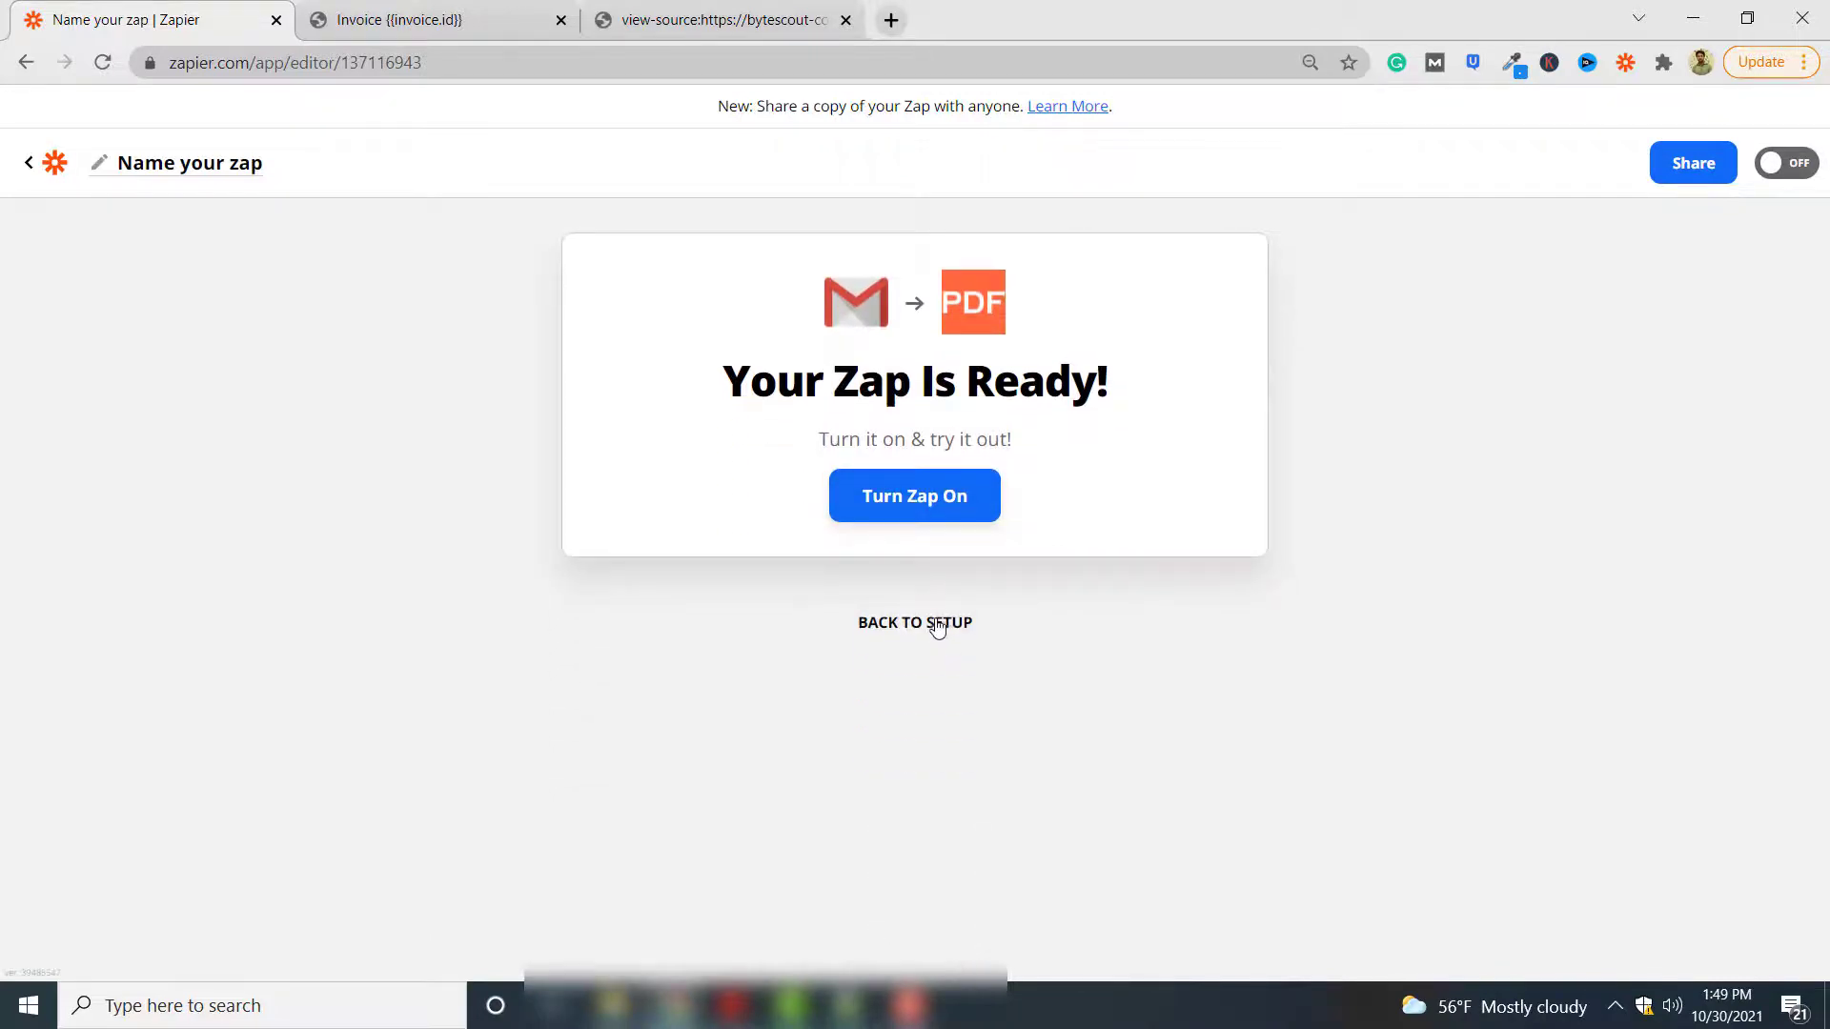
left_click(939, 625)
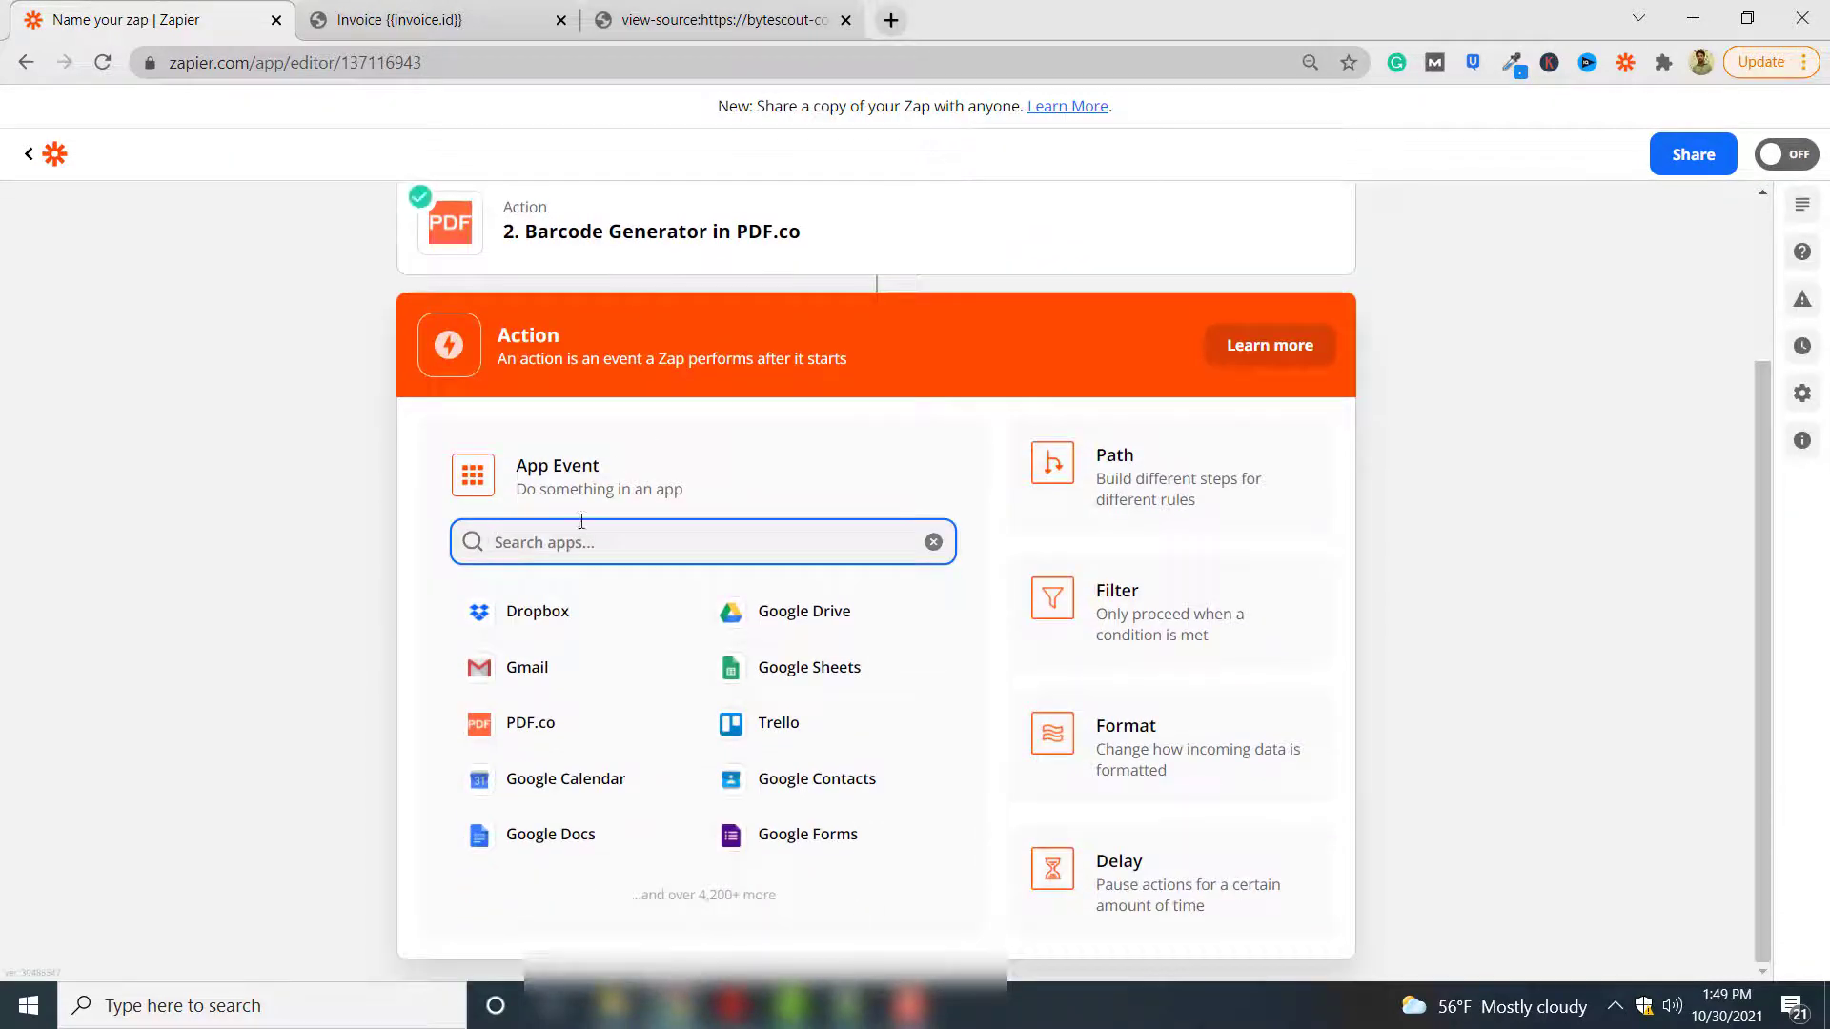
left_click(586, 741)
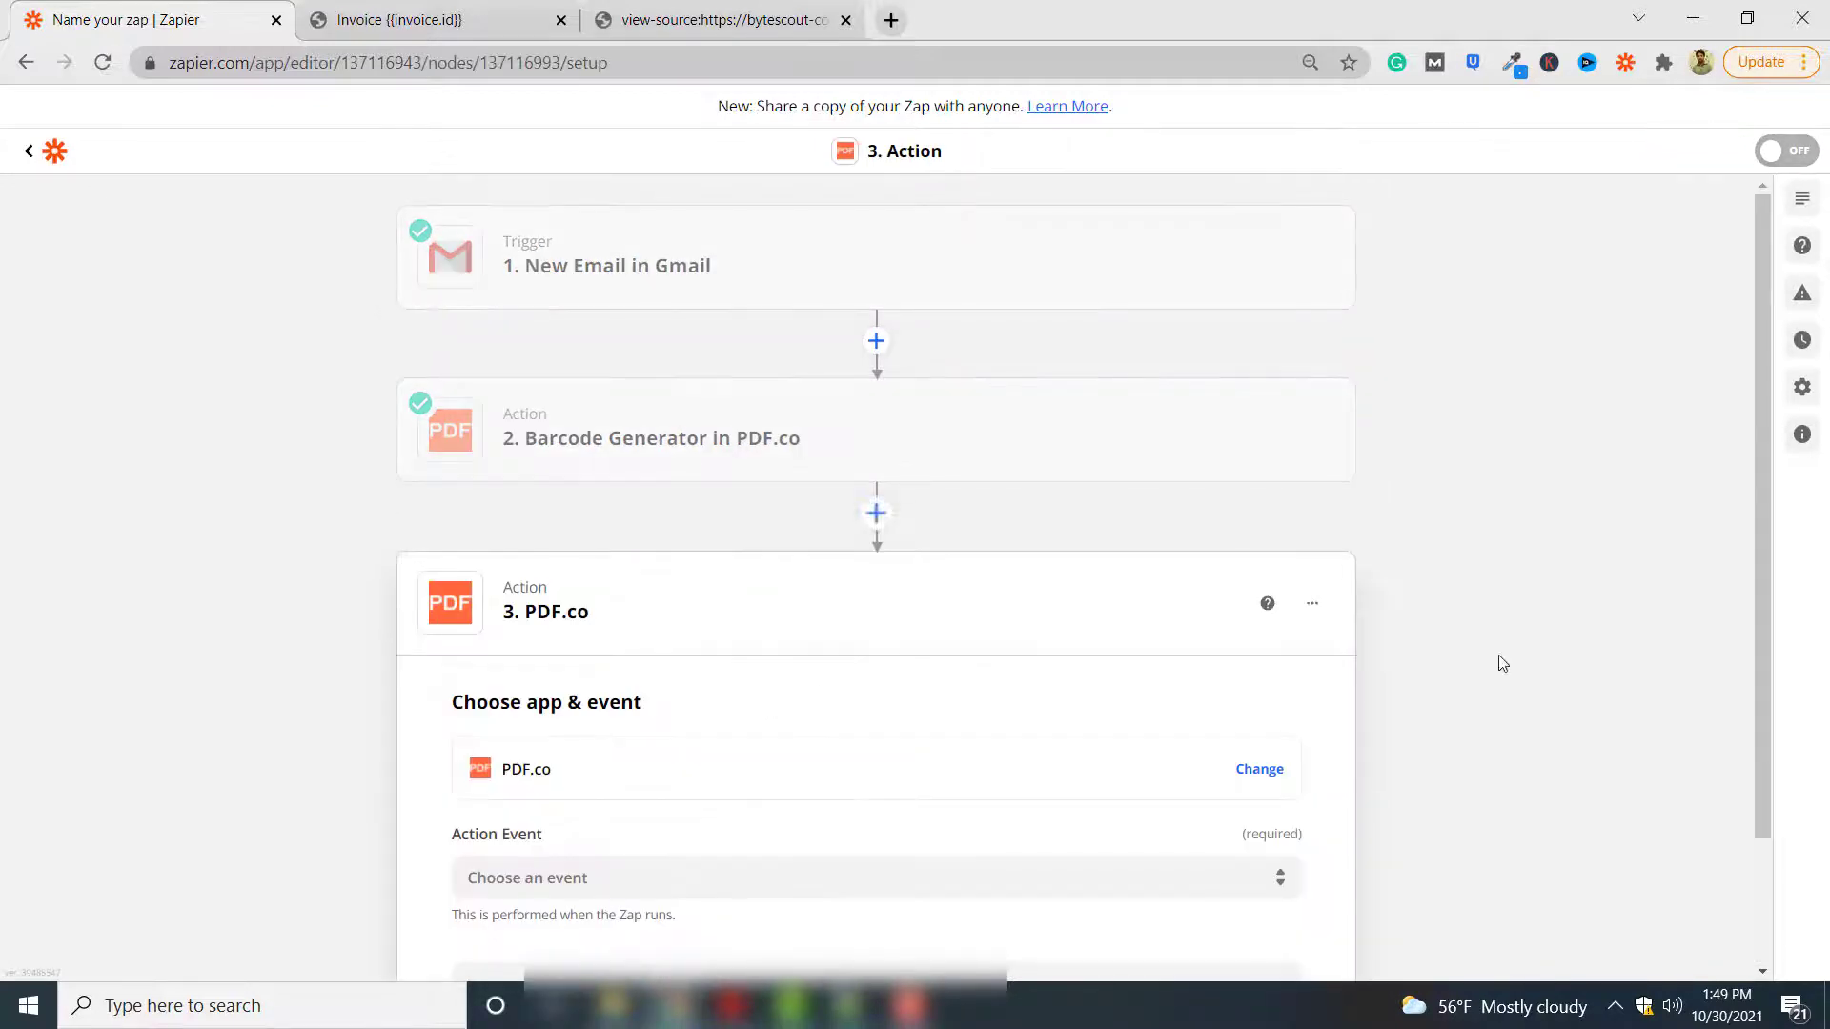
Choose the Anything to PDF Converter event for step 3 and connect the PDF.co account
left_click(699, 774)
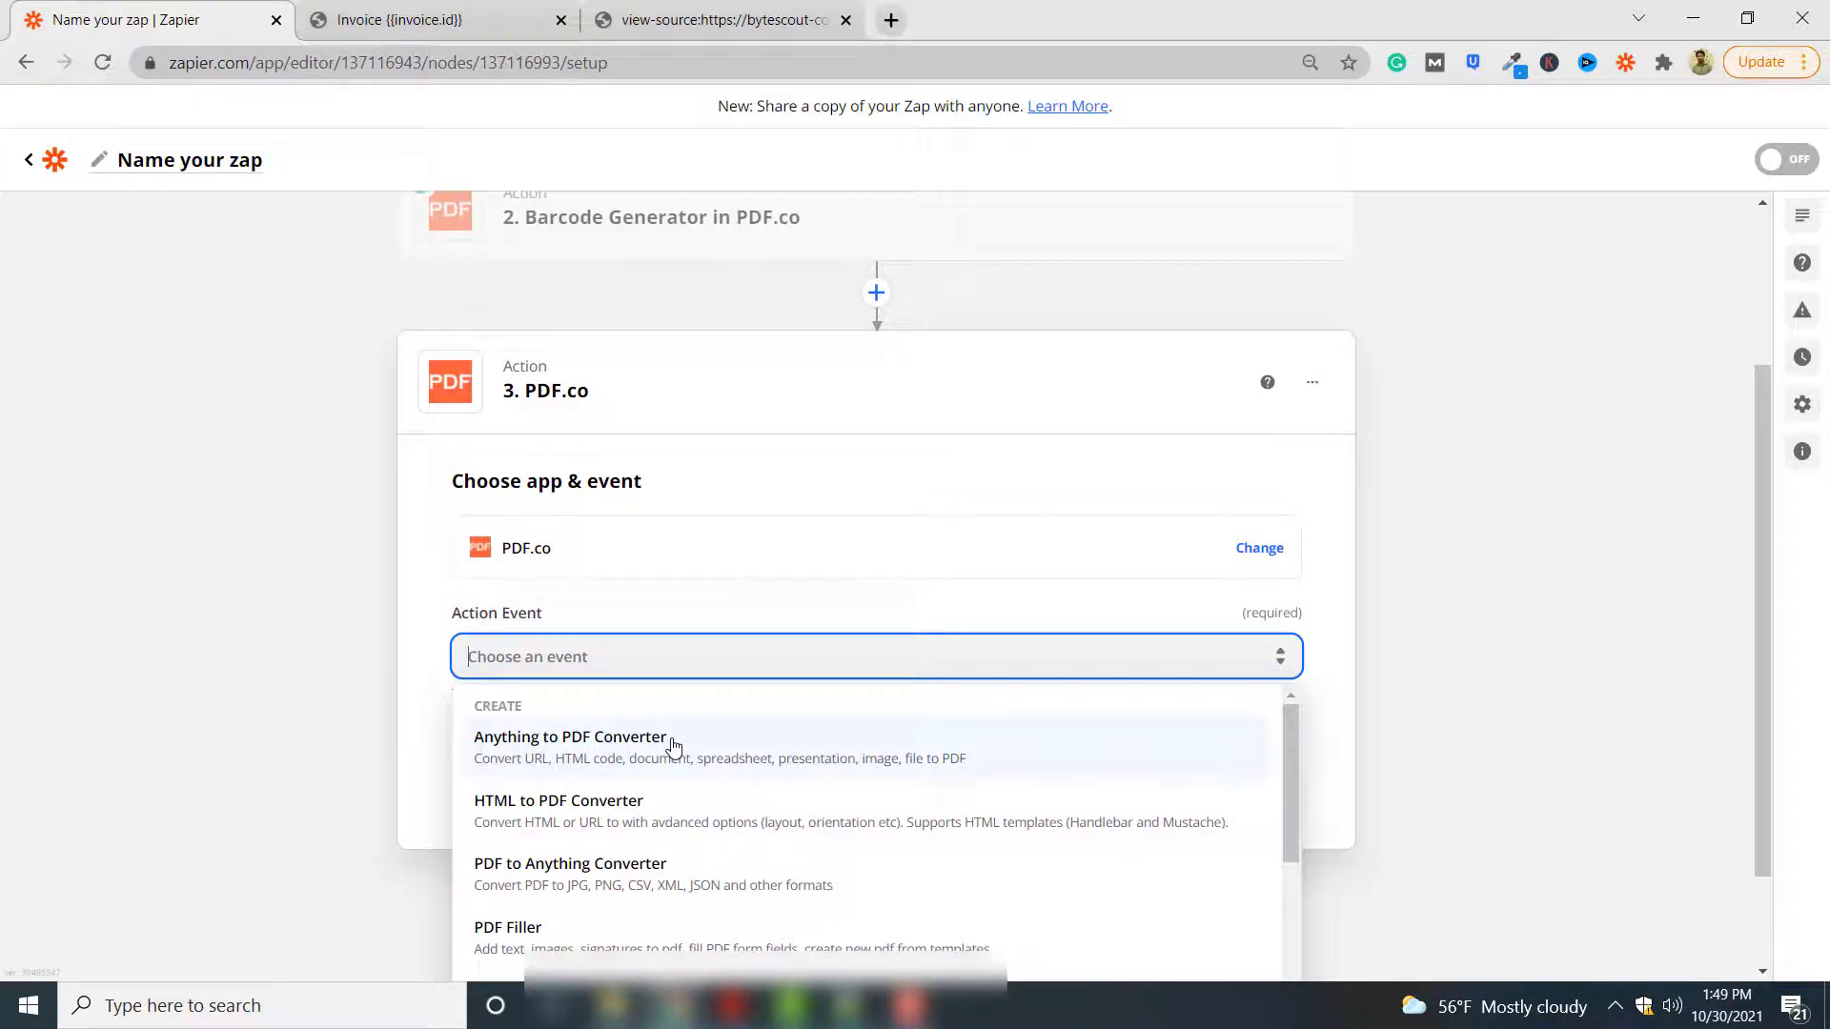
left_click(673, 746)
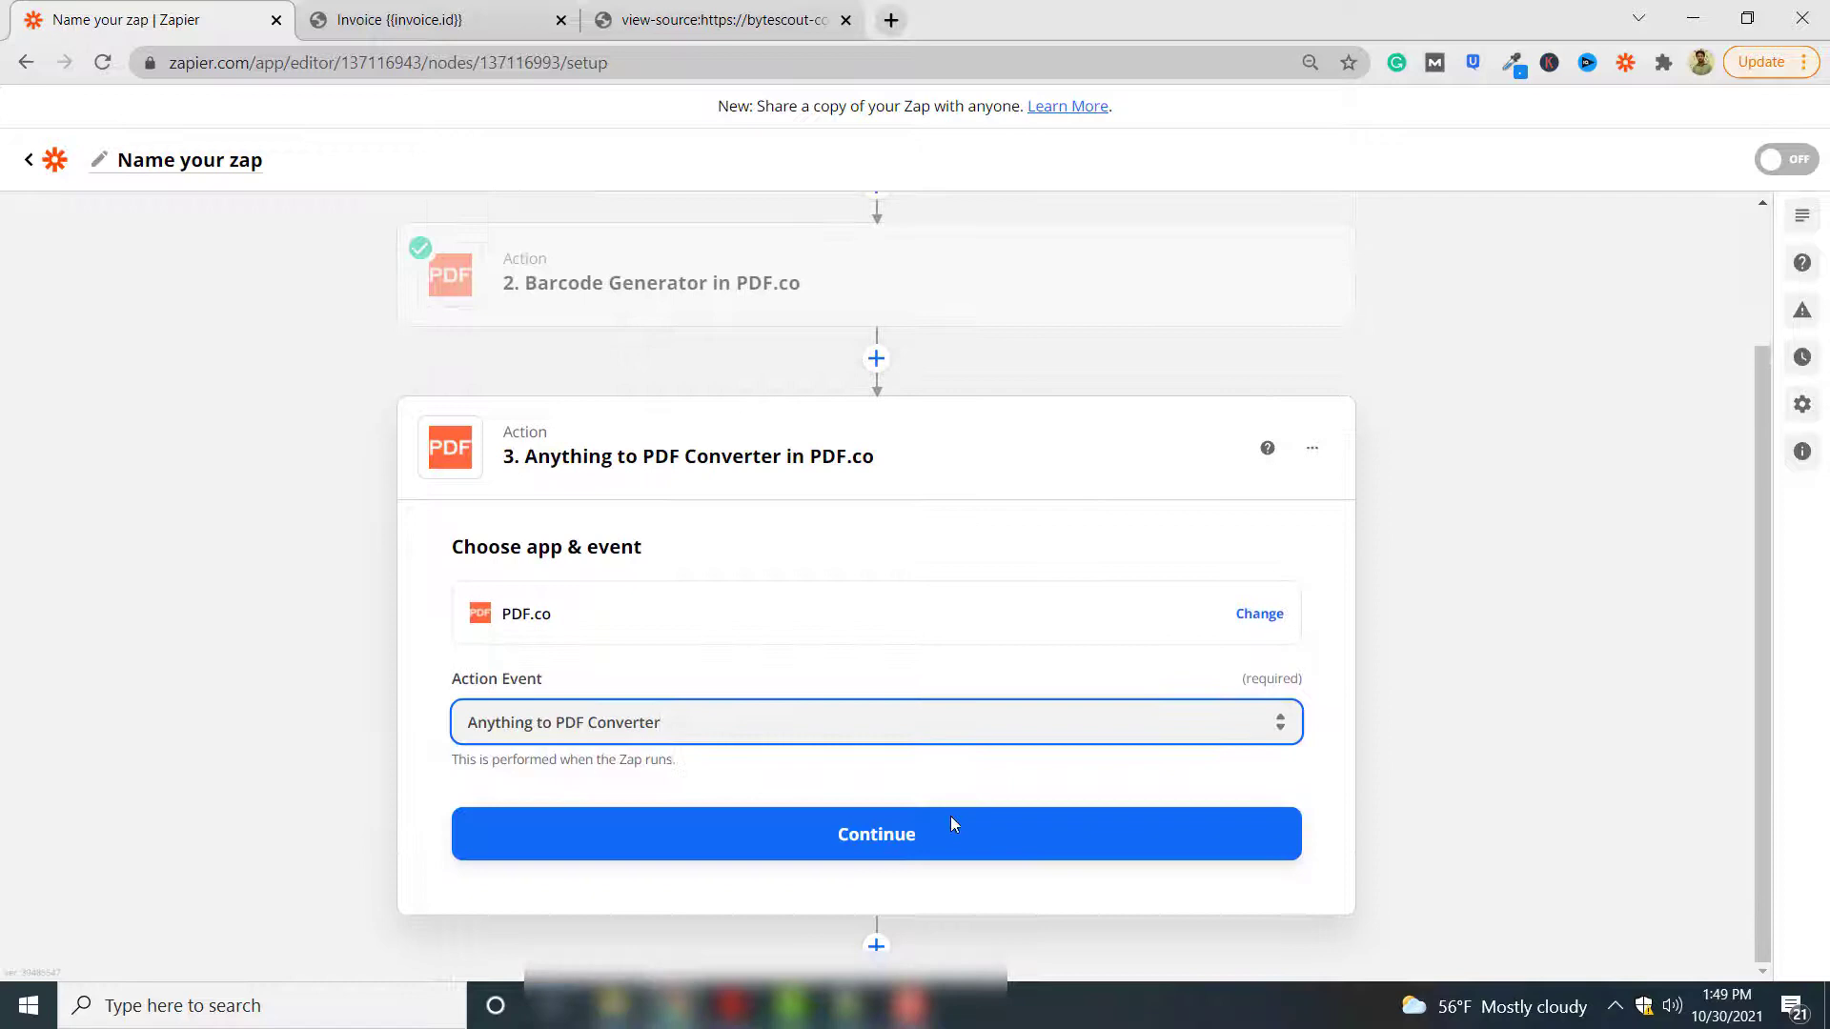
left_click(953, 833)
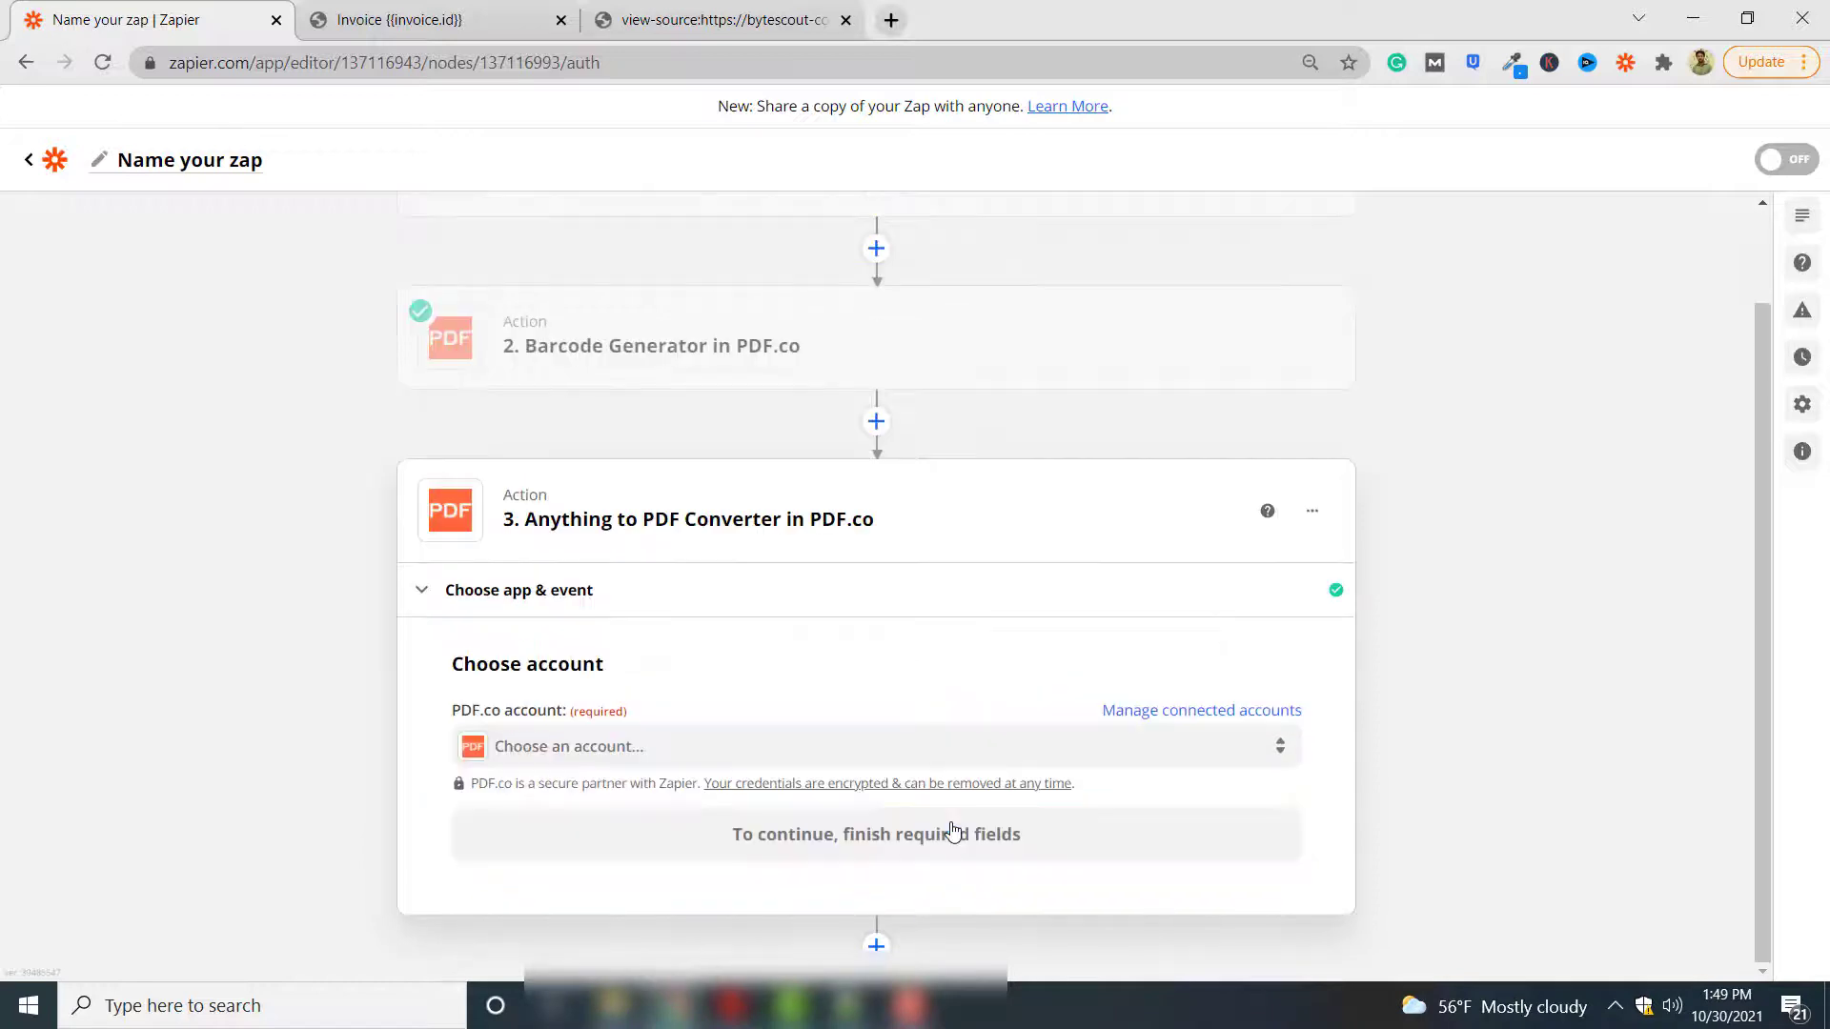
left_click(765, 756)
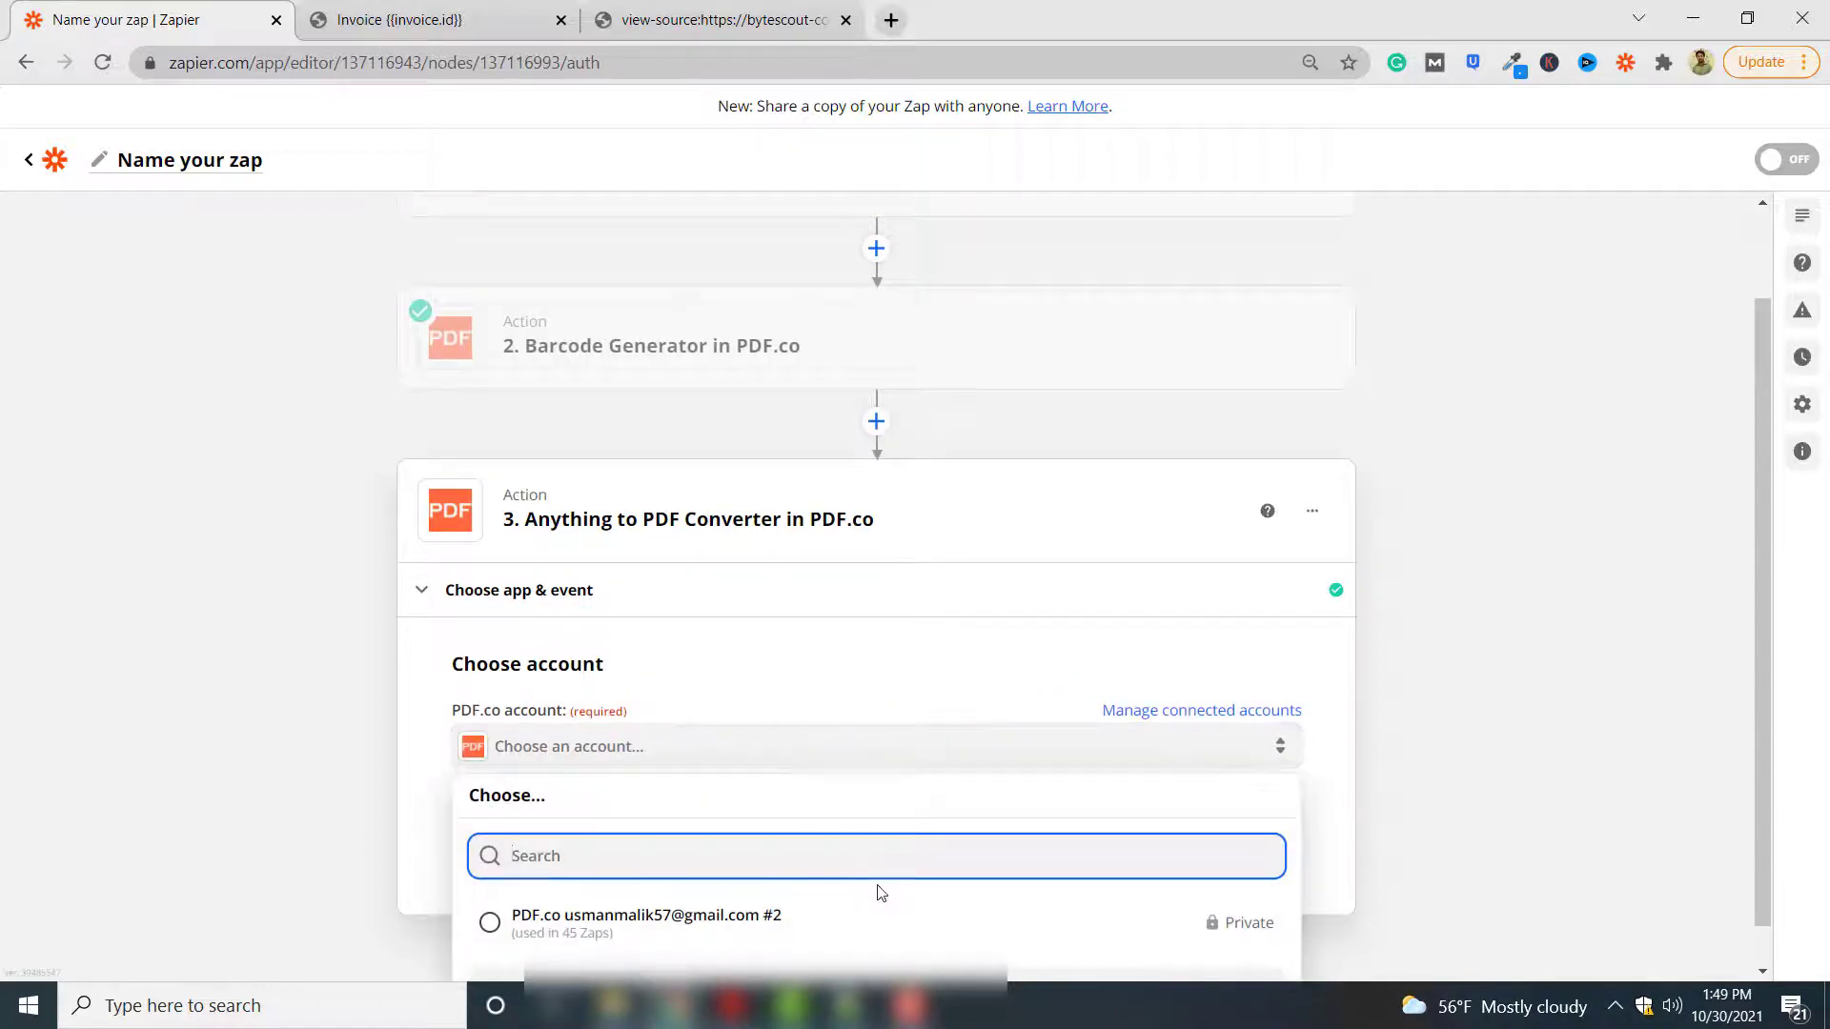
left_click(879, 923)
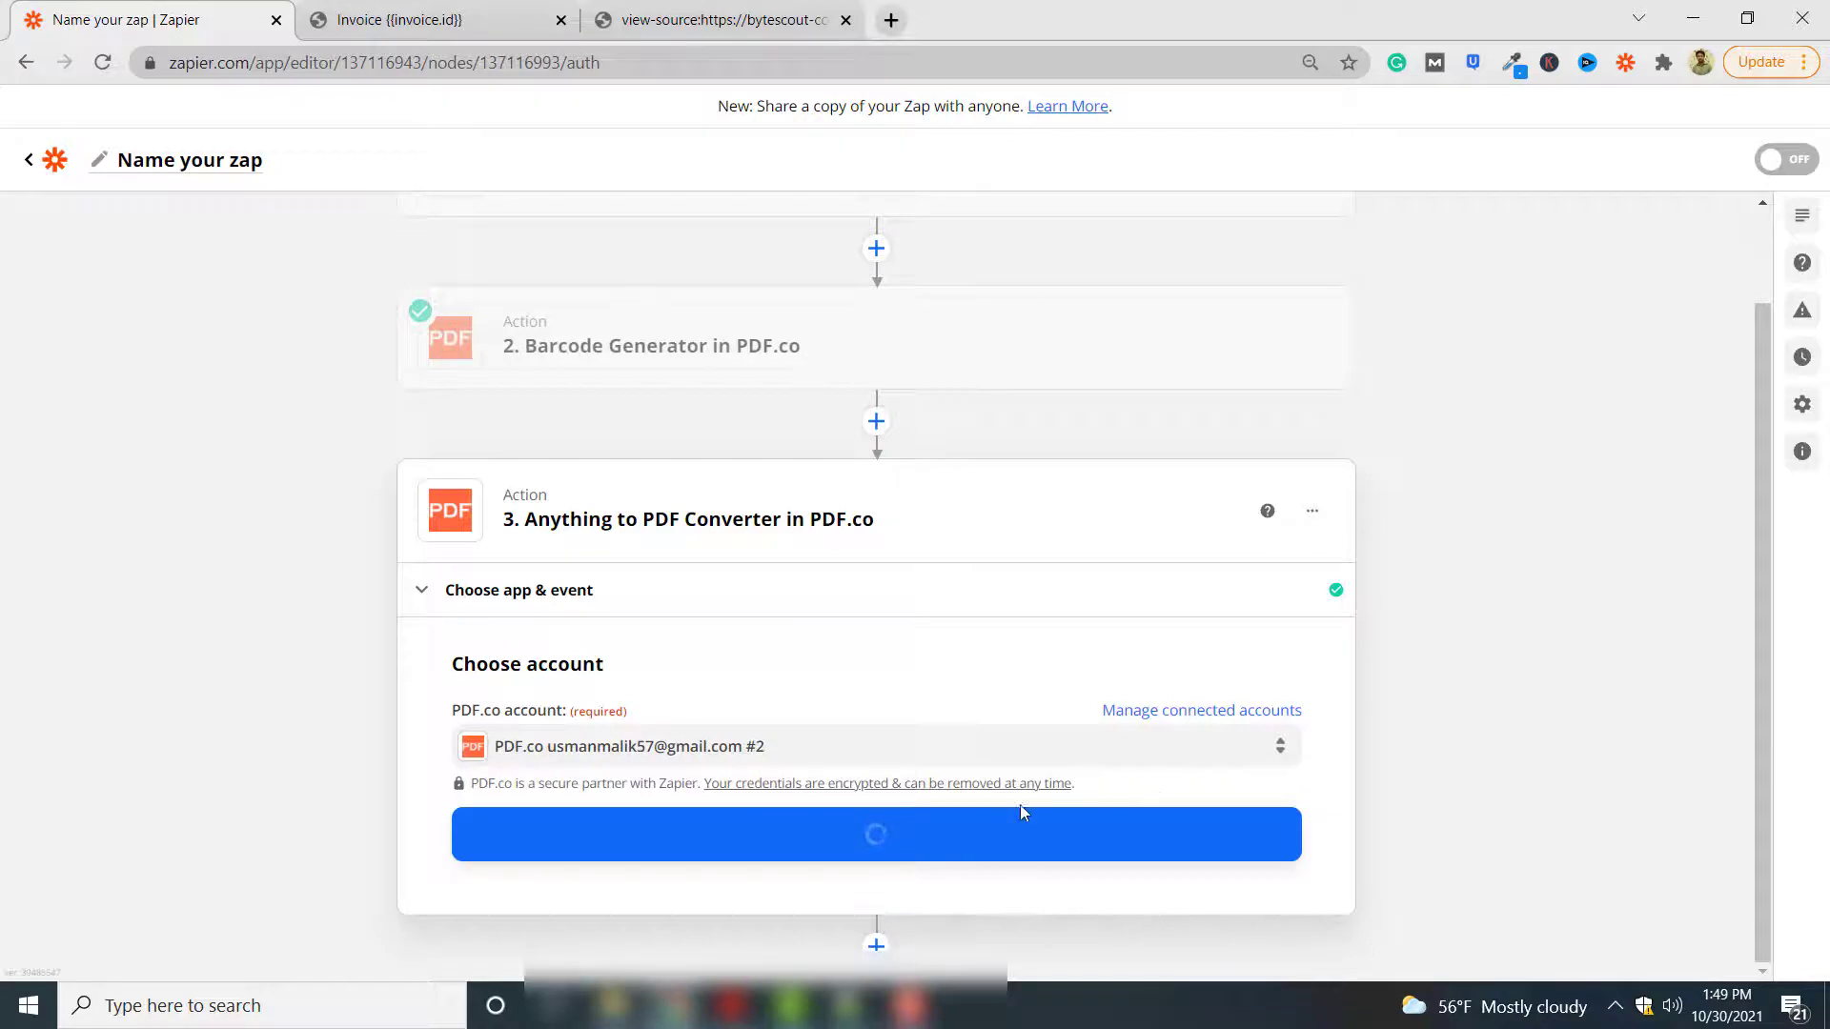
left_click(918, 851)
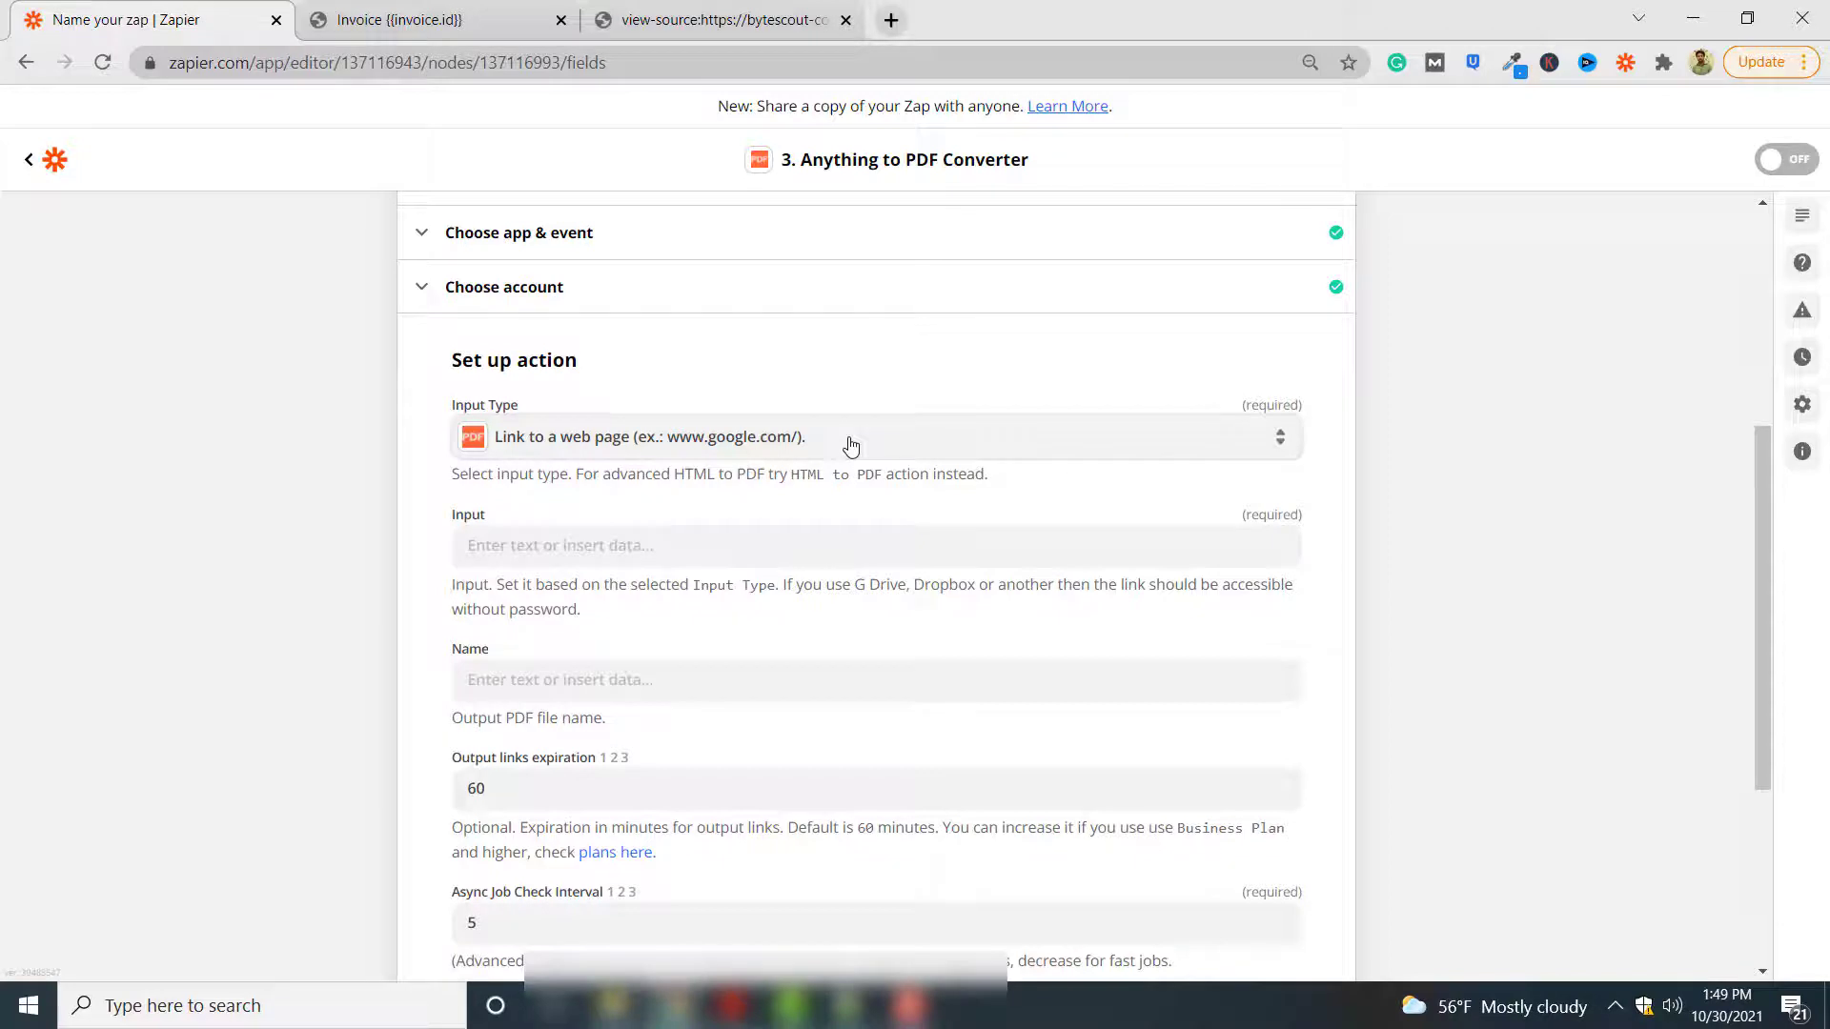
Set Input Type to Raw HTML code and switch to the 'Invoice {{invoice.id}}' template tab
left_click(851, 441)
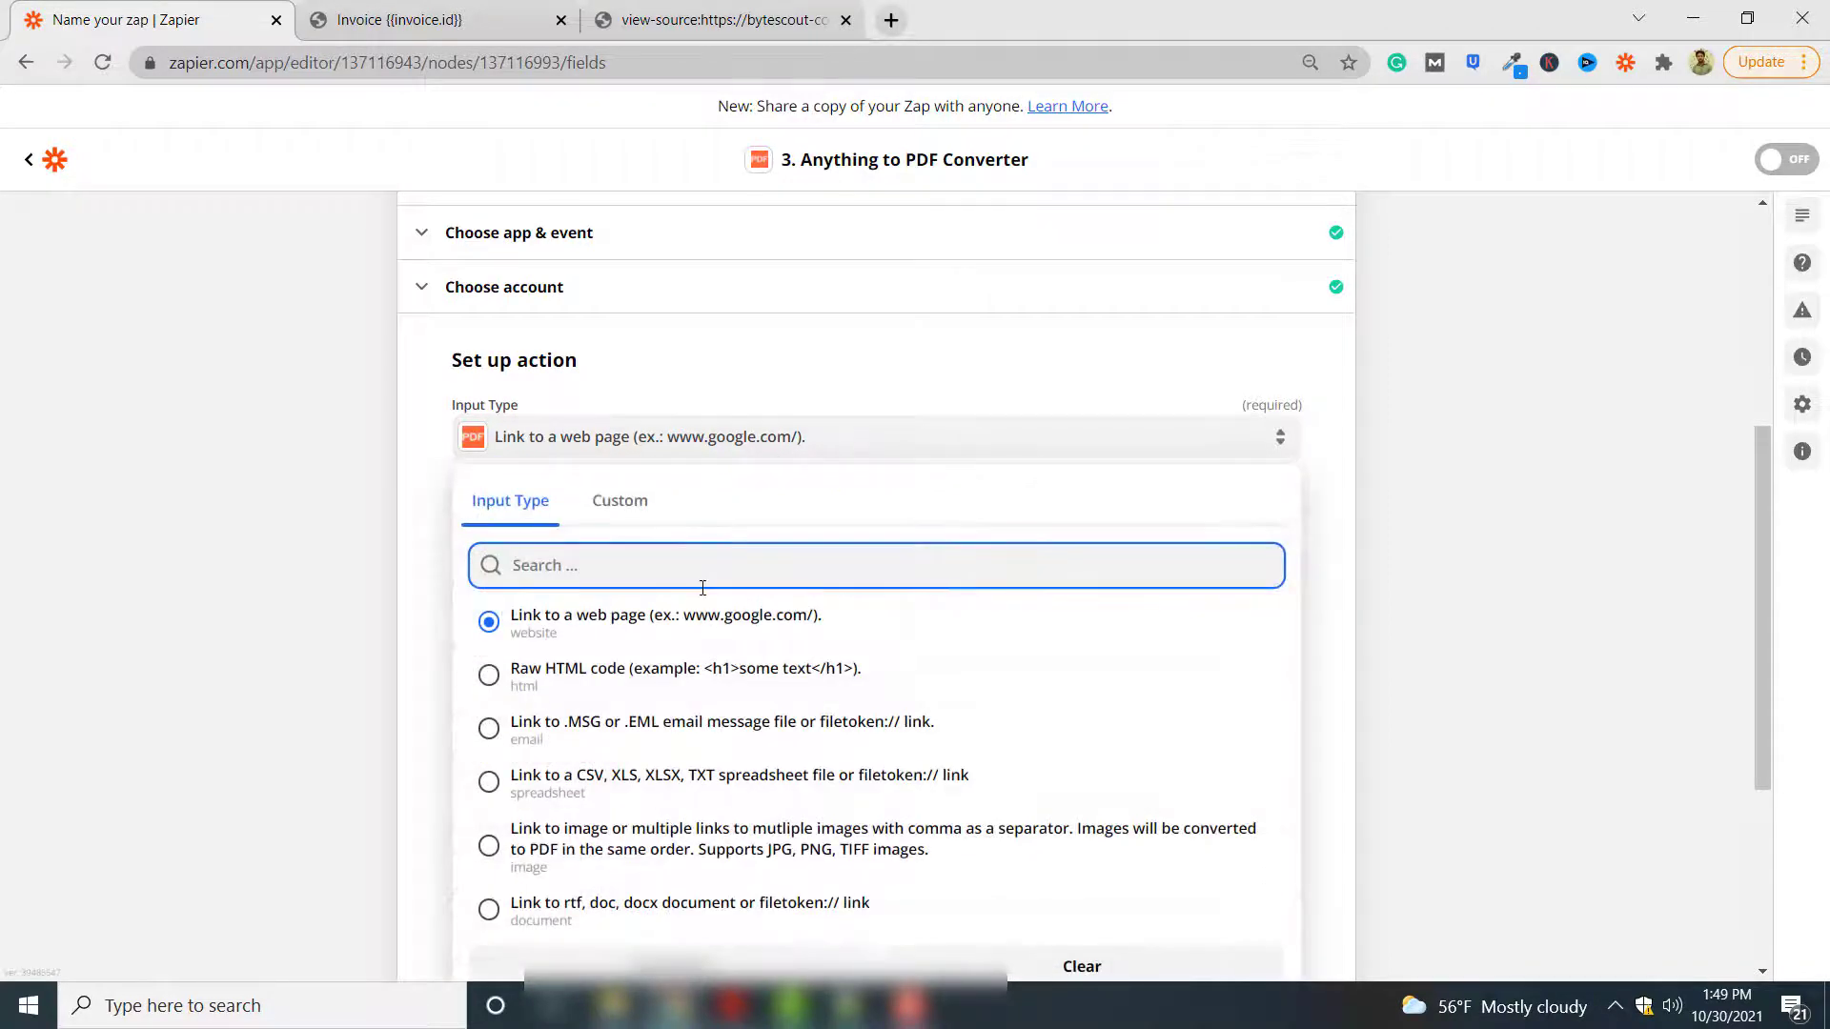
left_click(728, 683)
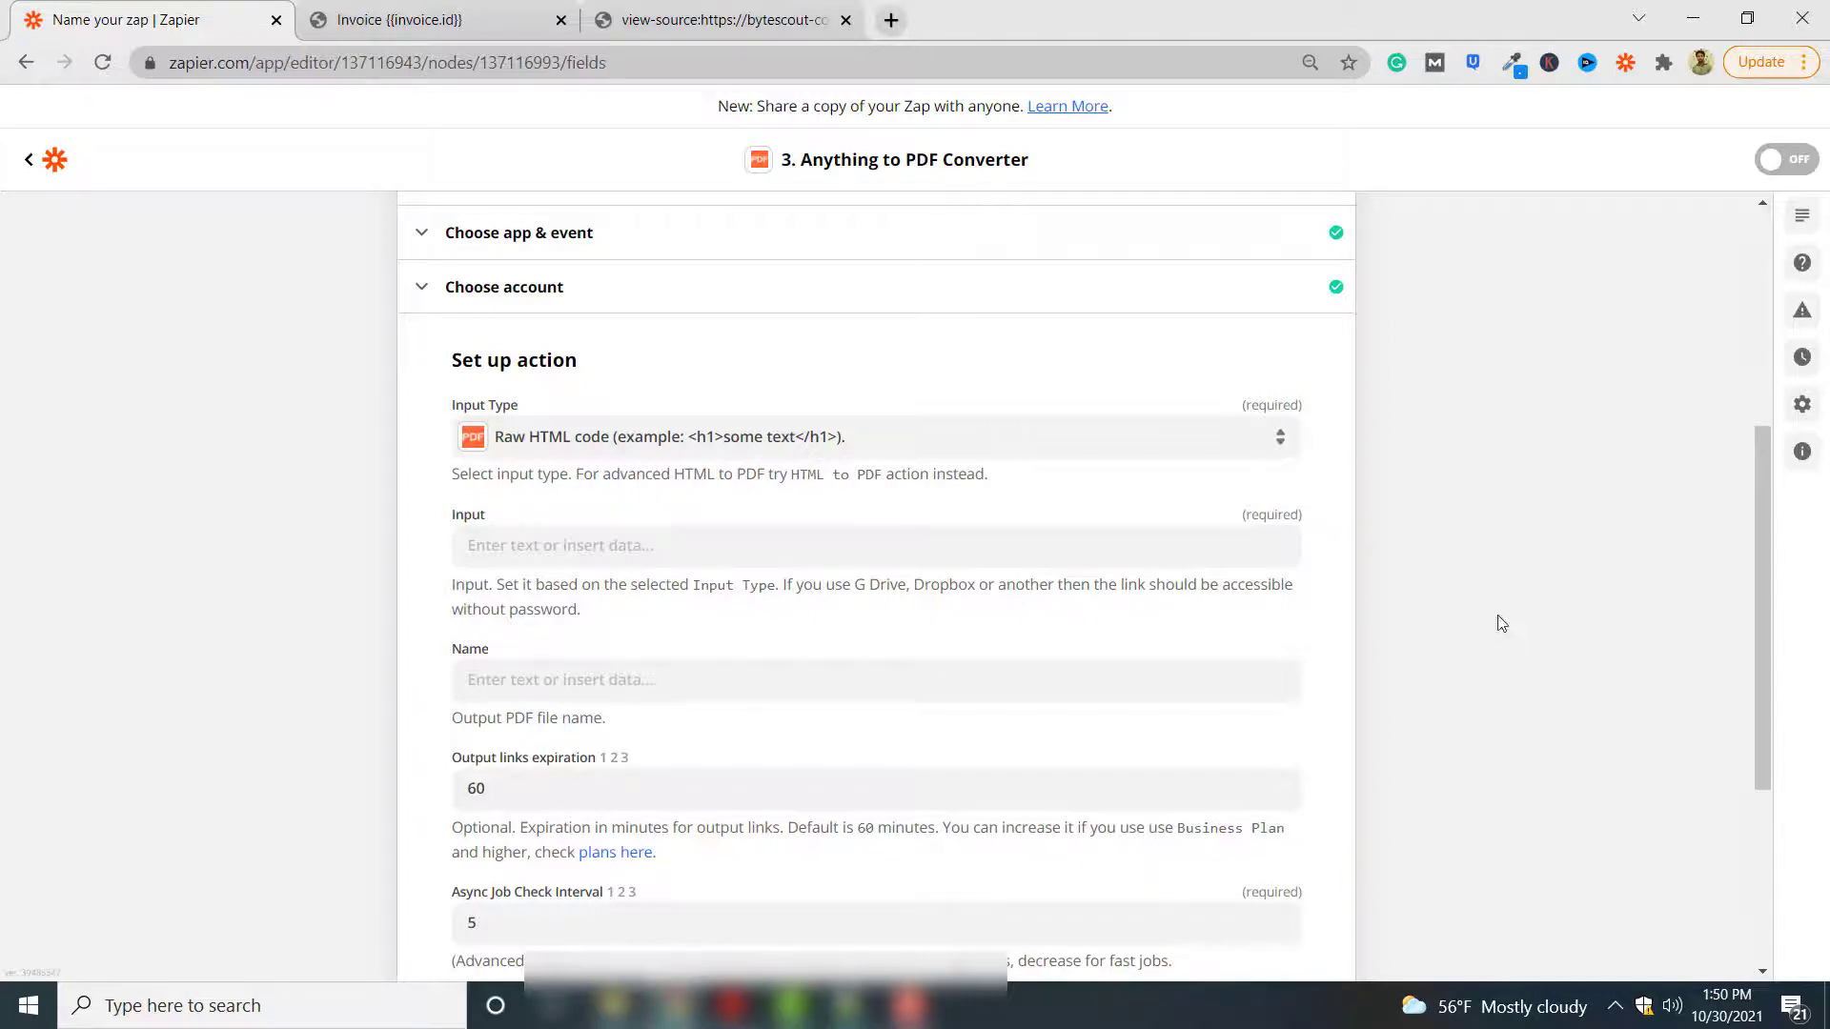
left_click(439, 18)
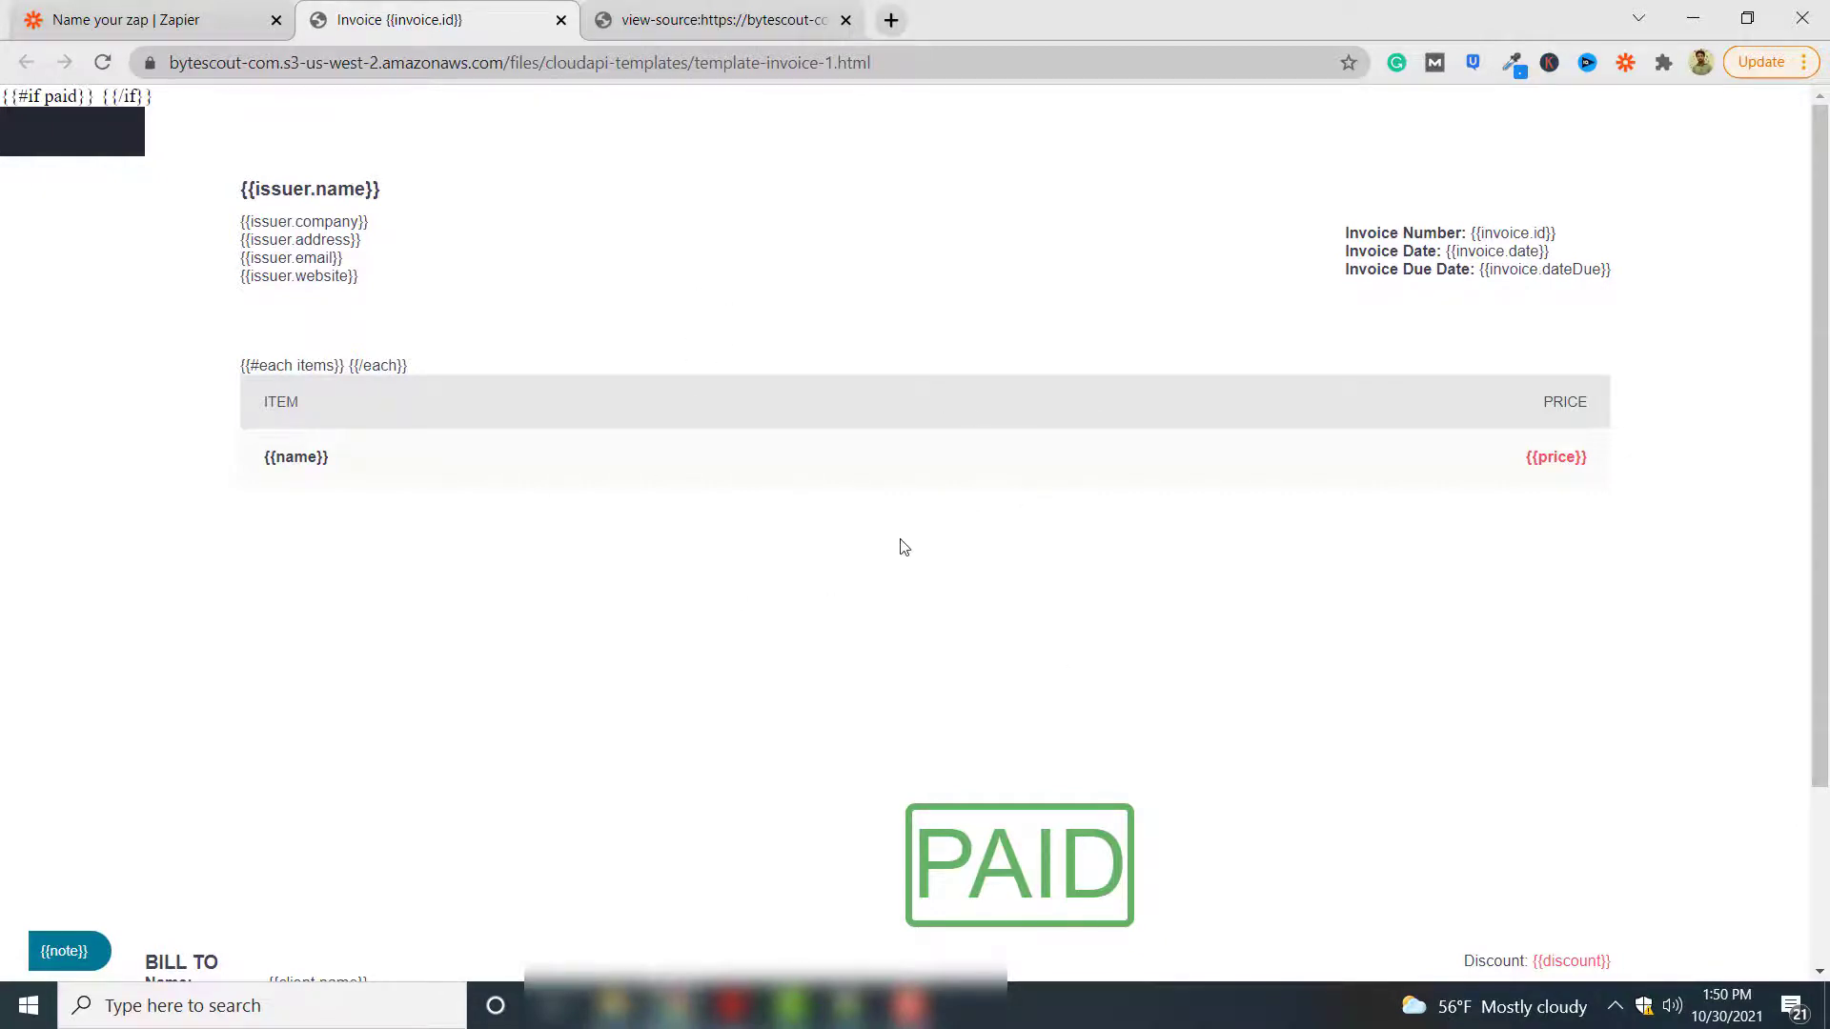
View the invoice template's page source and select all of its HTML
right_click(921, 524)
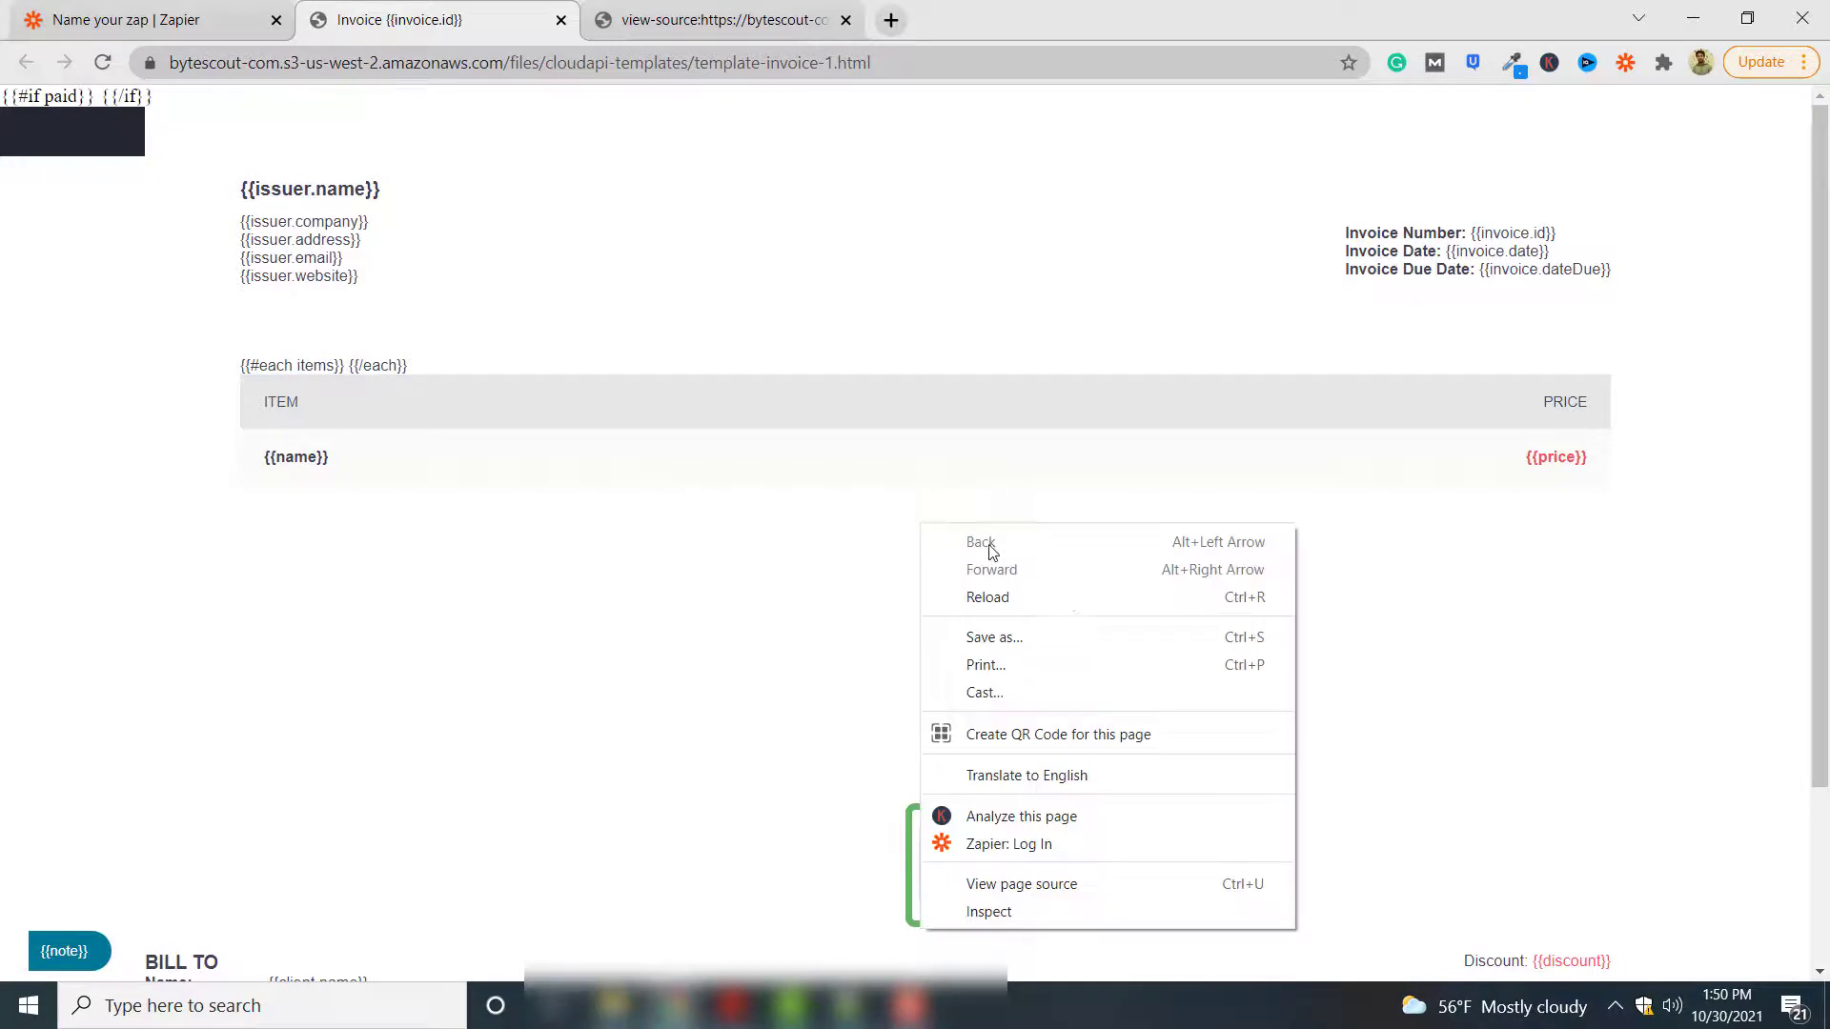
left_click(1072, 889)
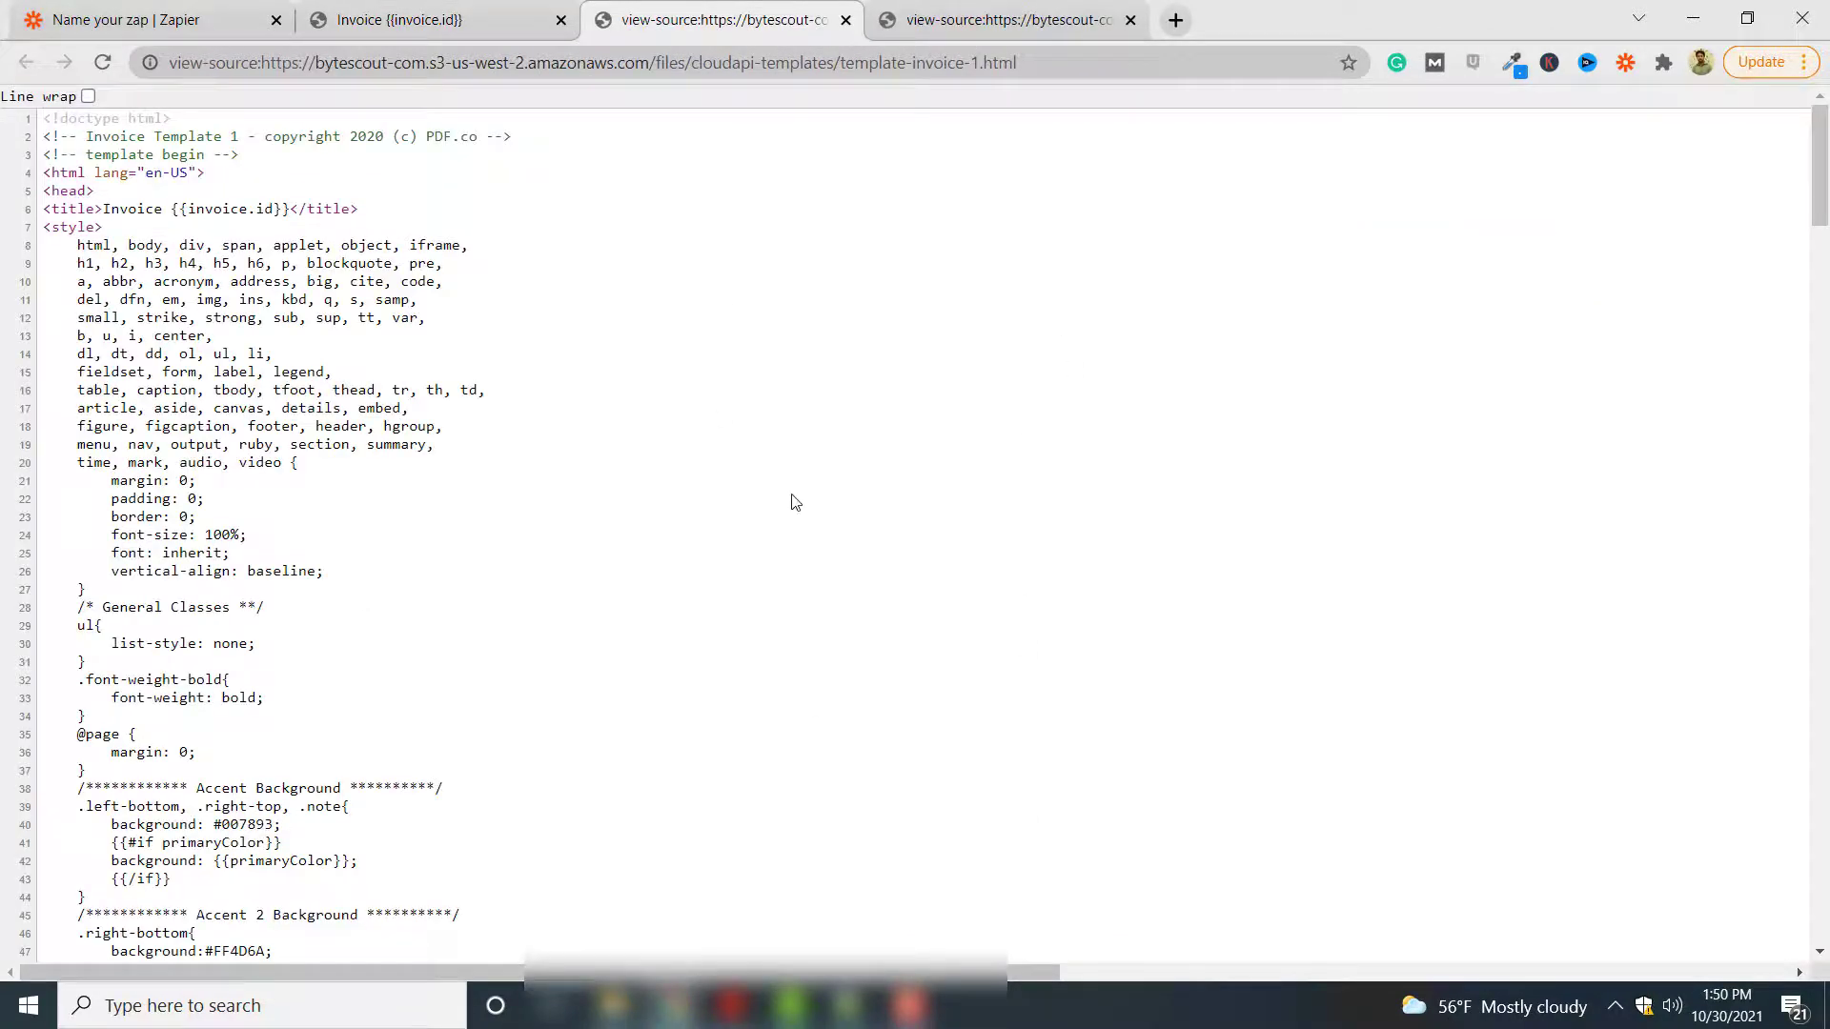
key("ctrl+a")
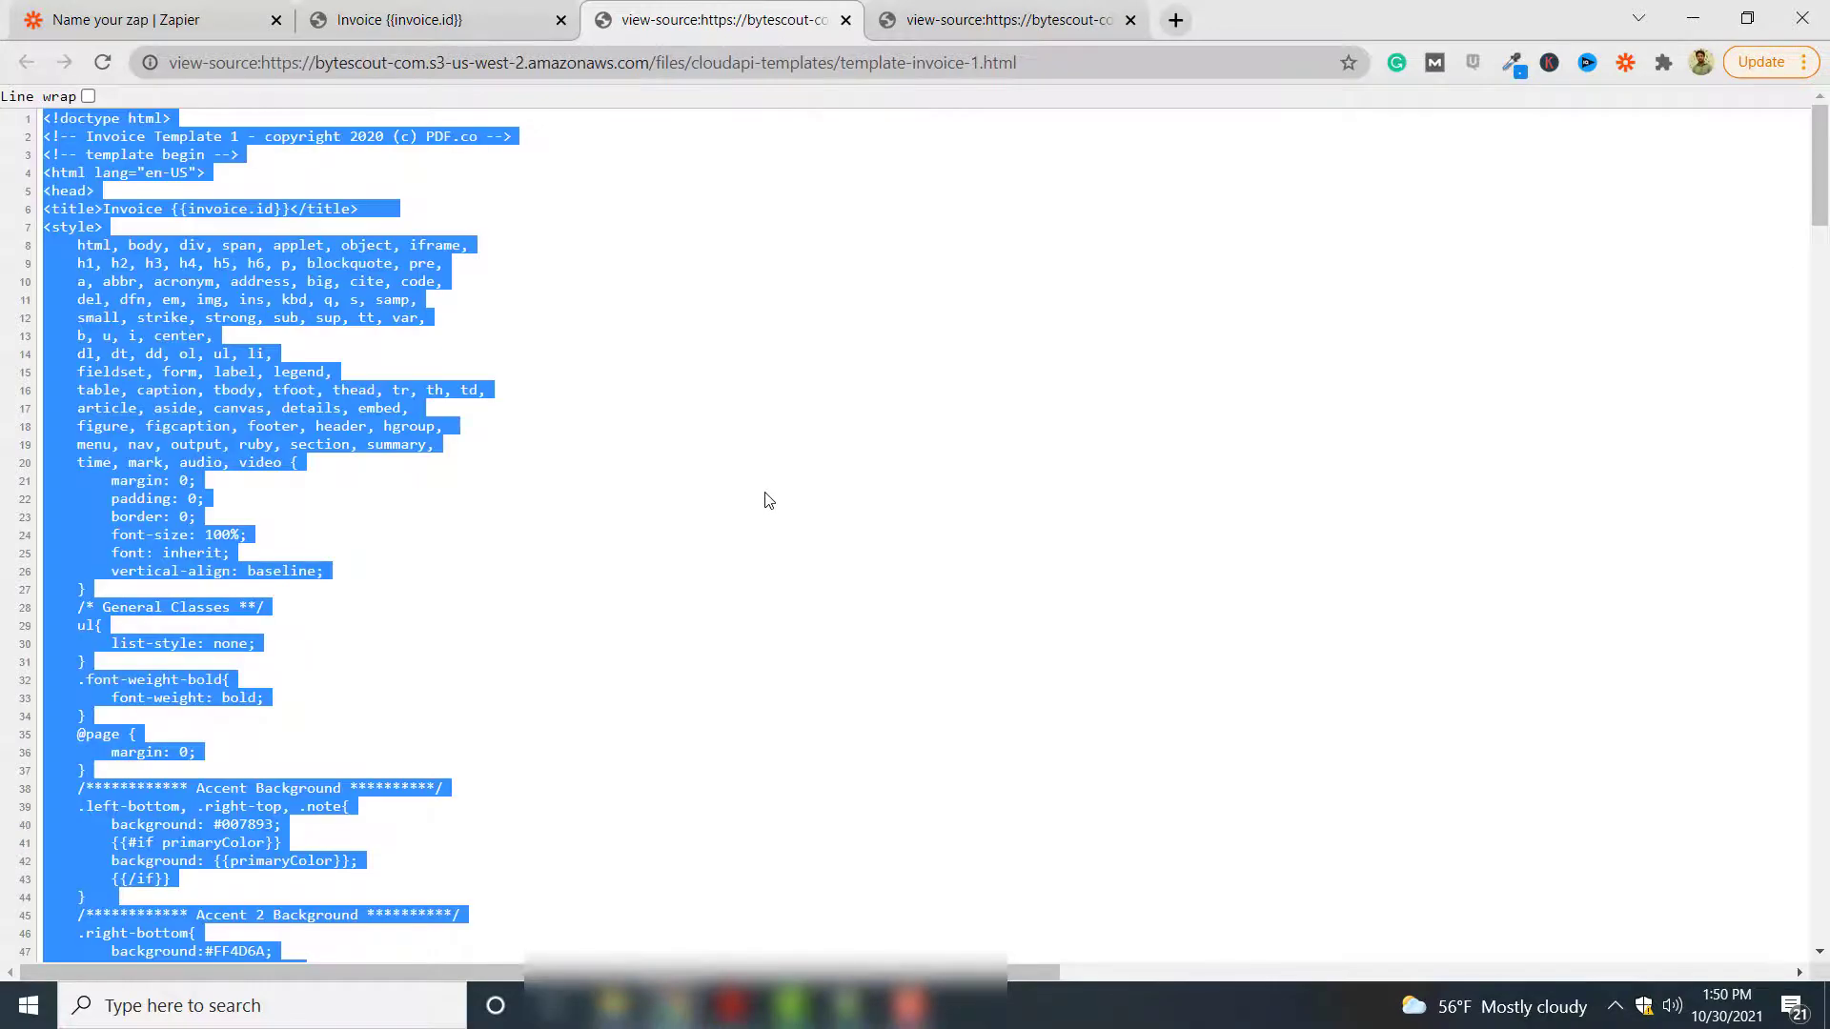
left_click(542, 14)
left_click(620, 21)
Paste the invoice template HTML into the converter's Input field
left_click(178, 14)
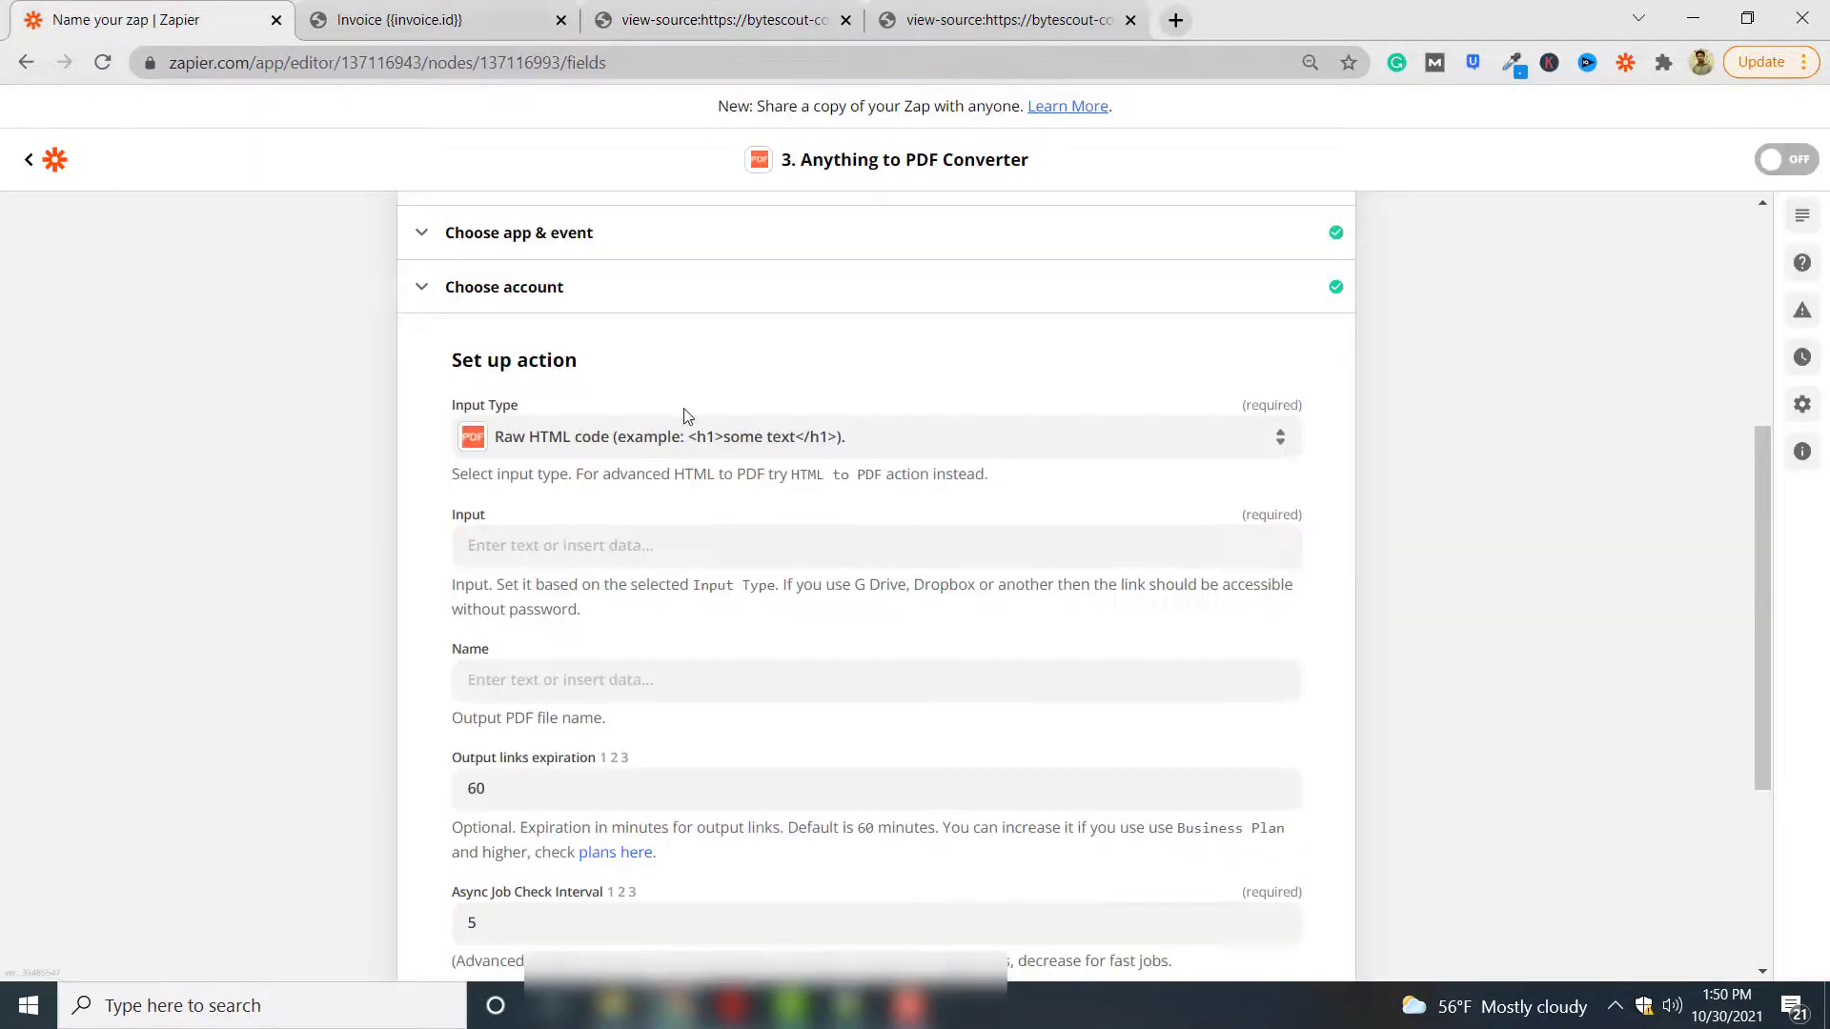
left_click(658, 551)
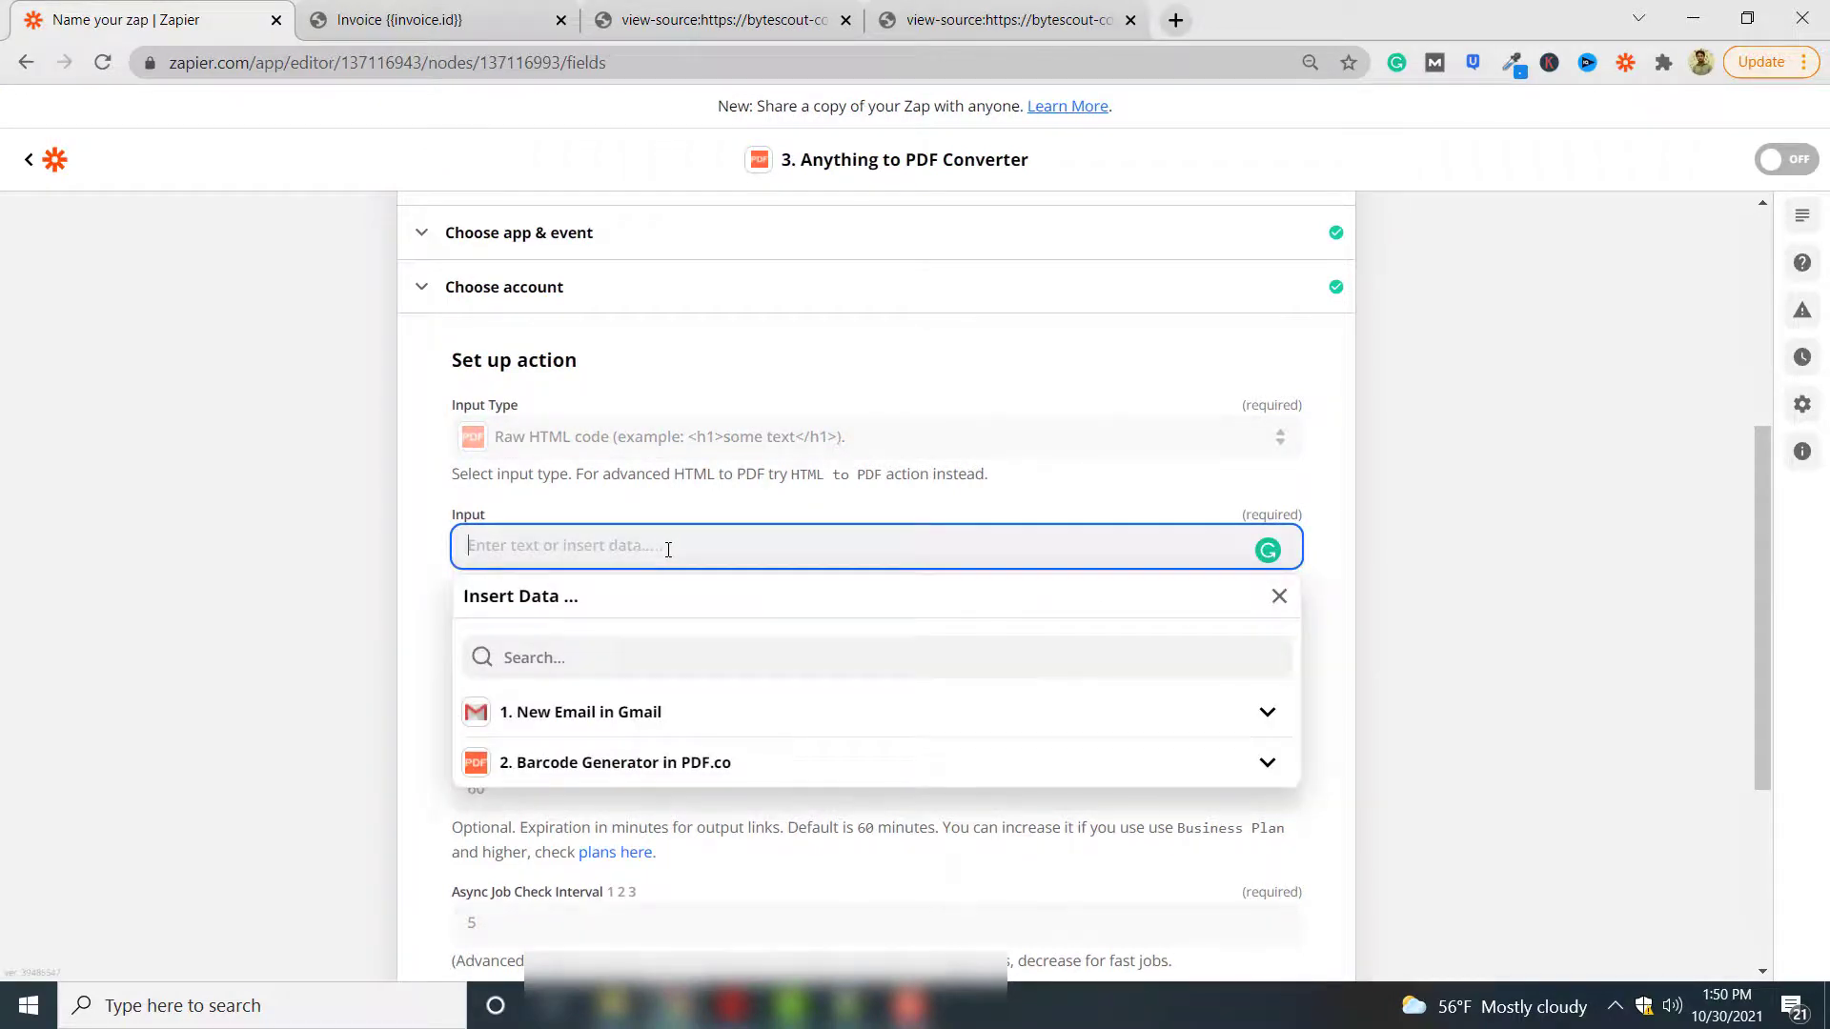
right_click(658, 551)
left_click(718, 732)
left_click(1302, 506)
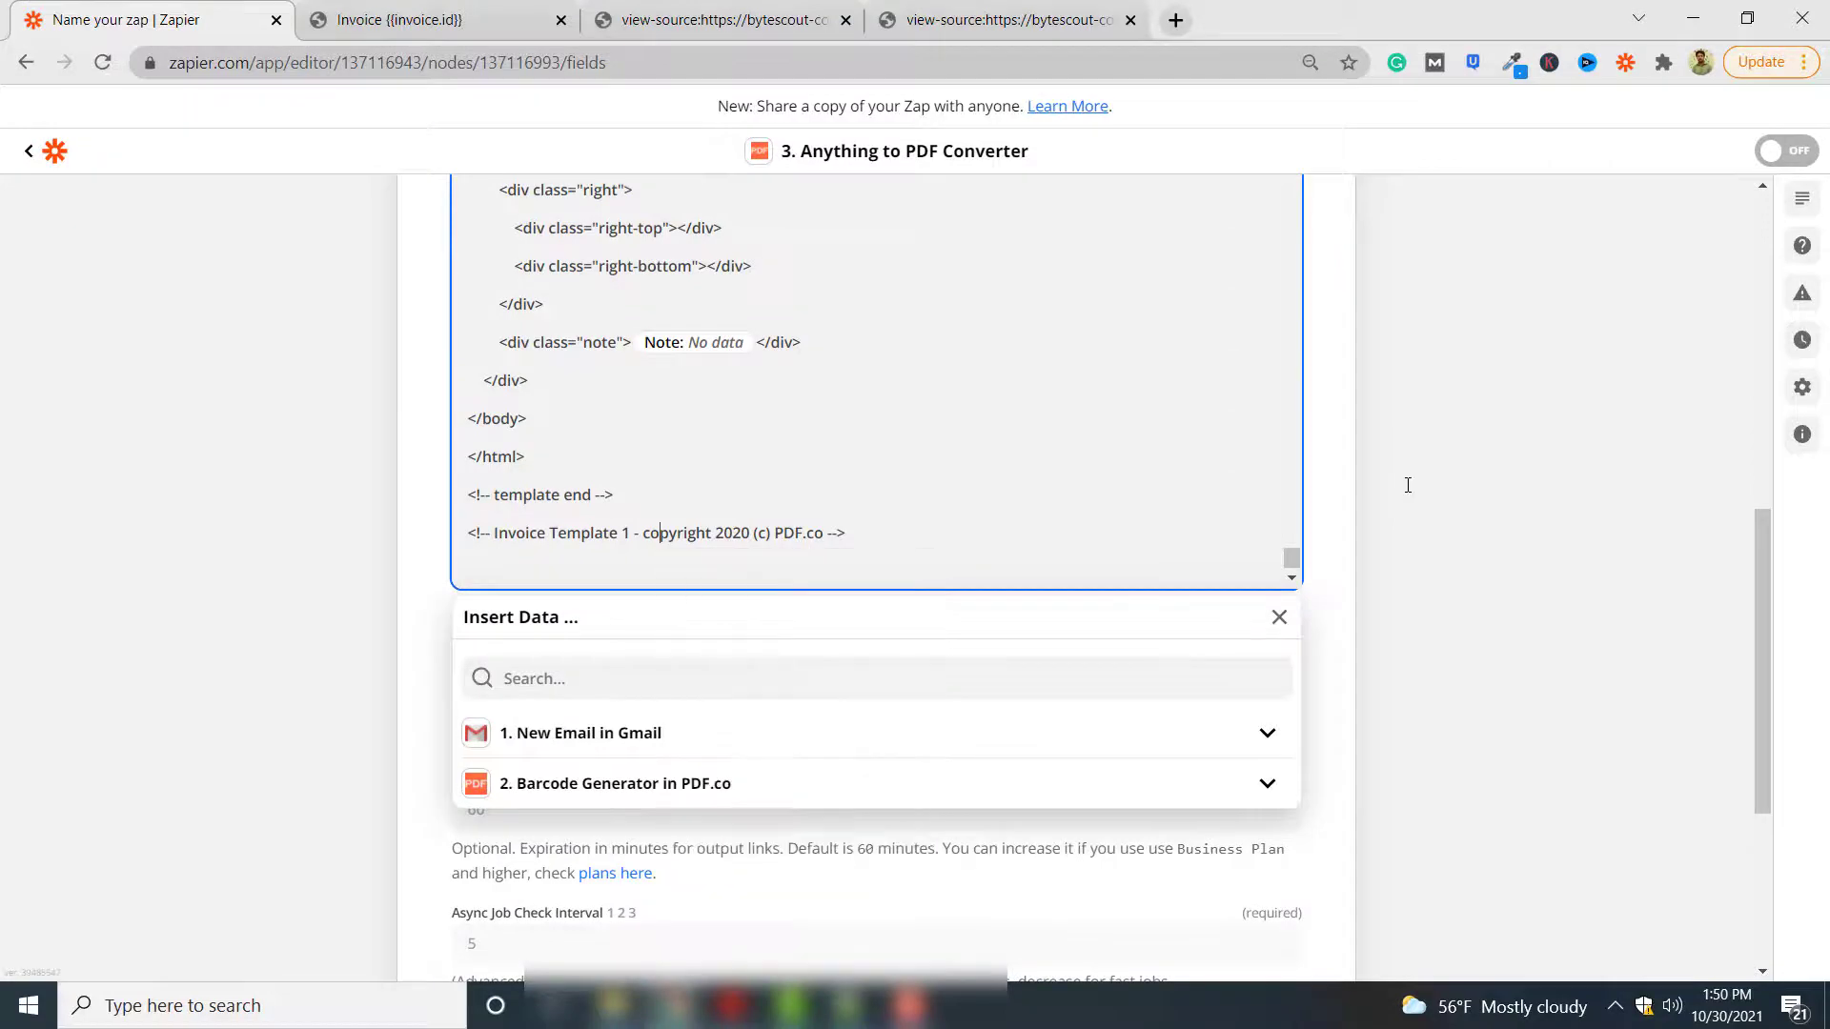
scroll(1059, 564, "up", 10)
scroll(1079, 572, "up", 10)
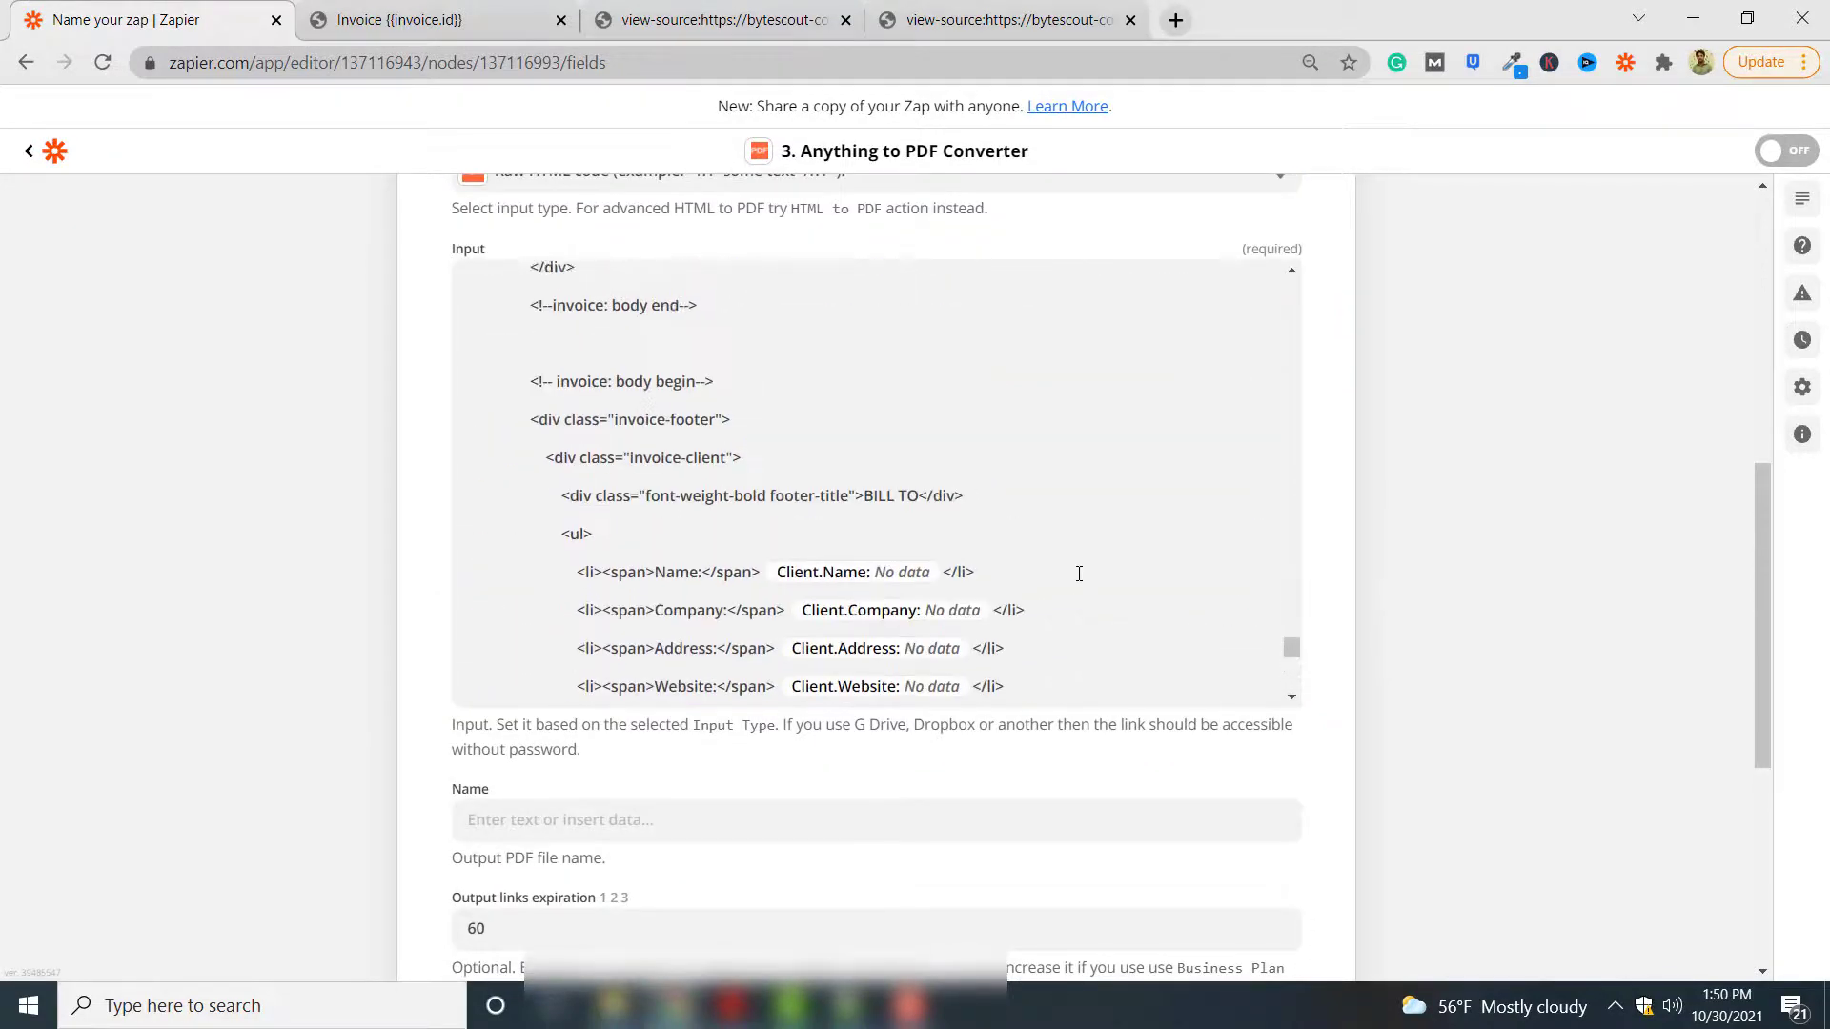
scroll(1079, 573, "up", 10)
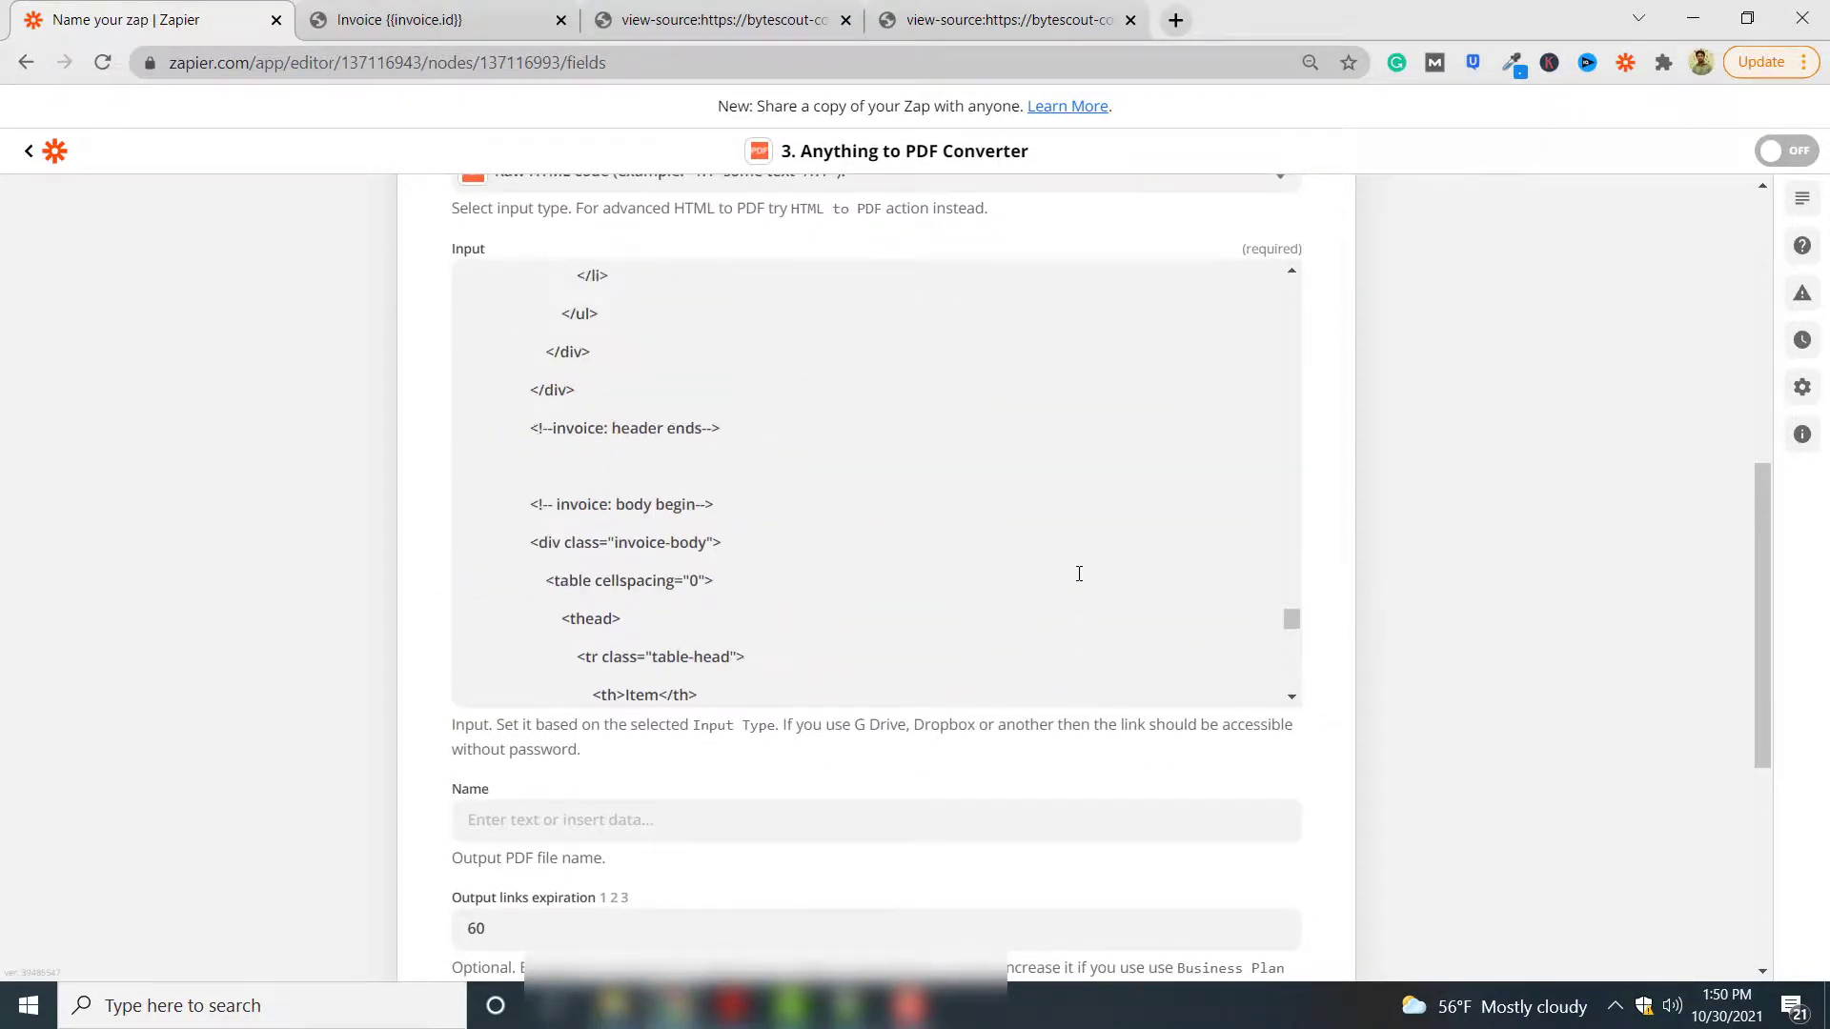
scroll(1079, 573, "up", 5)
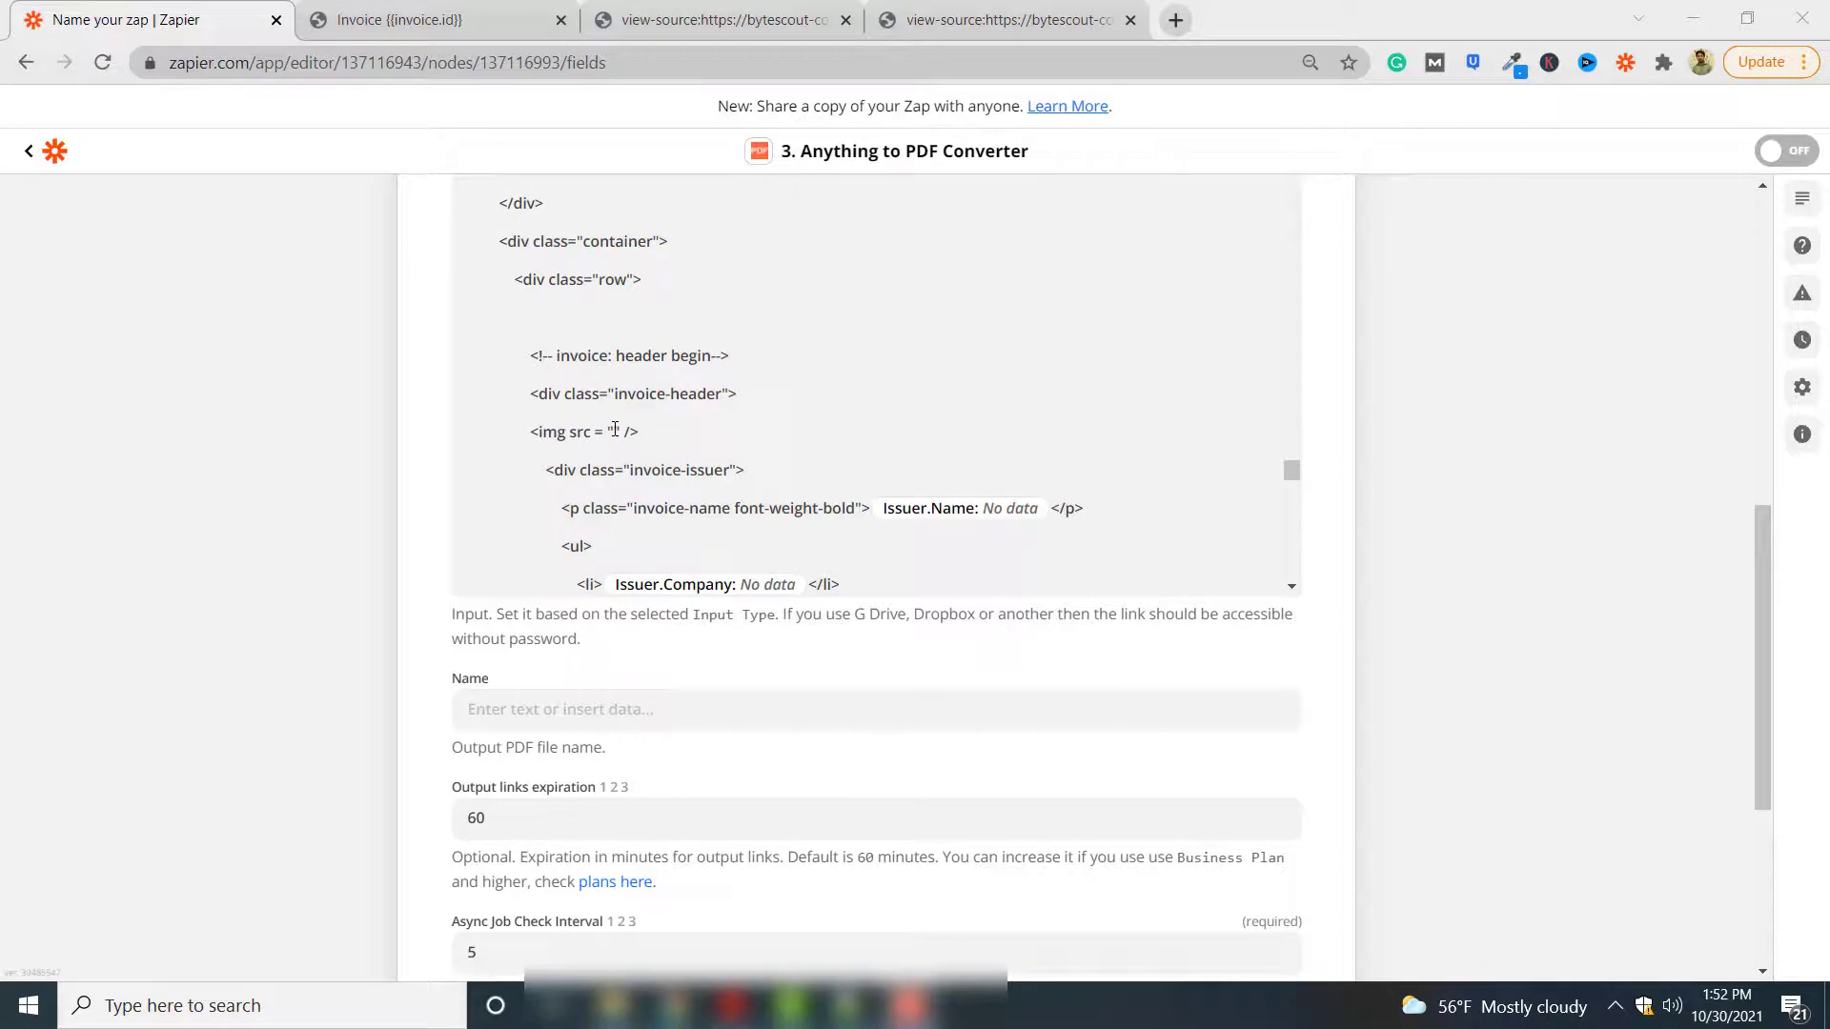
Map the HTML's empty img src to the Barcode Generator step's URL
left_click(615, 429)
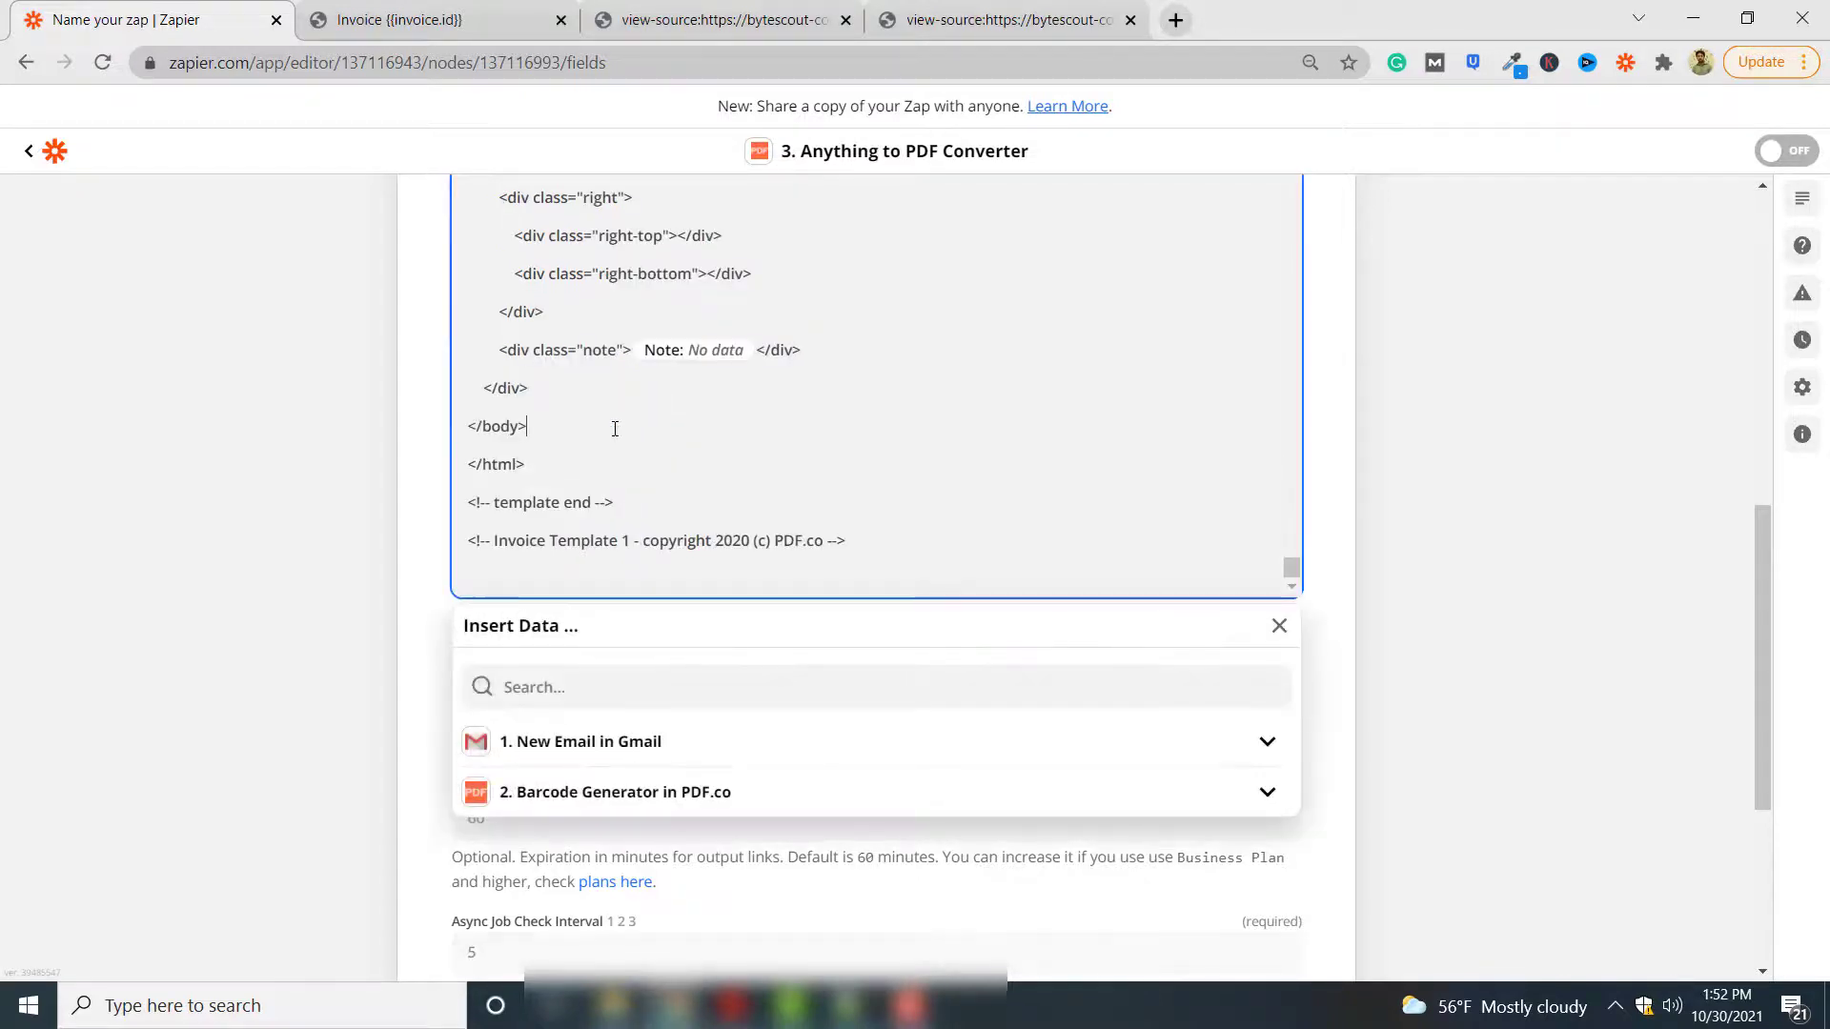
scroll(614, 429, "up", 5)
scroll(614, 429, "up", 10)
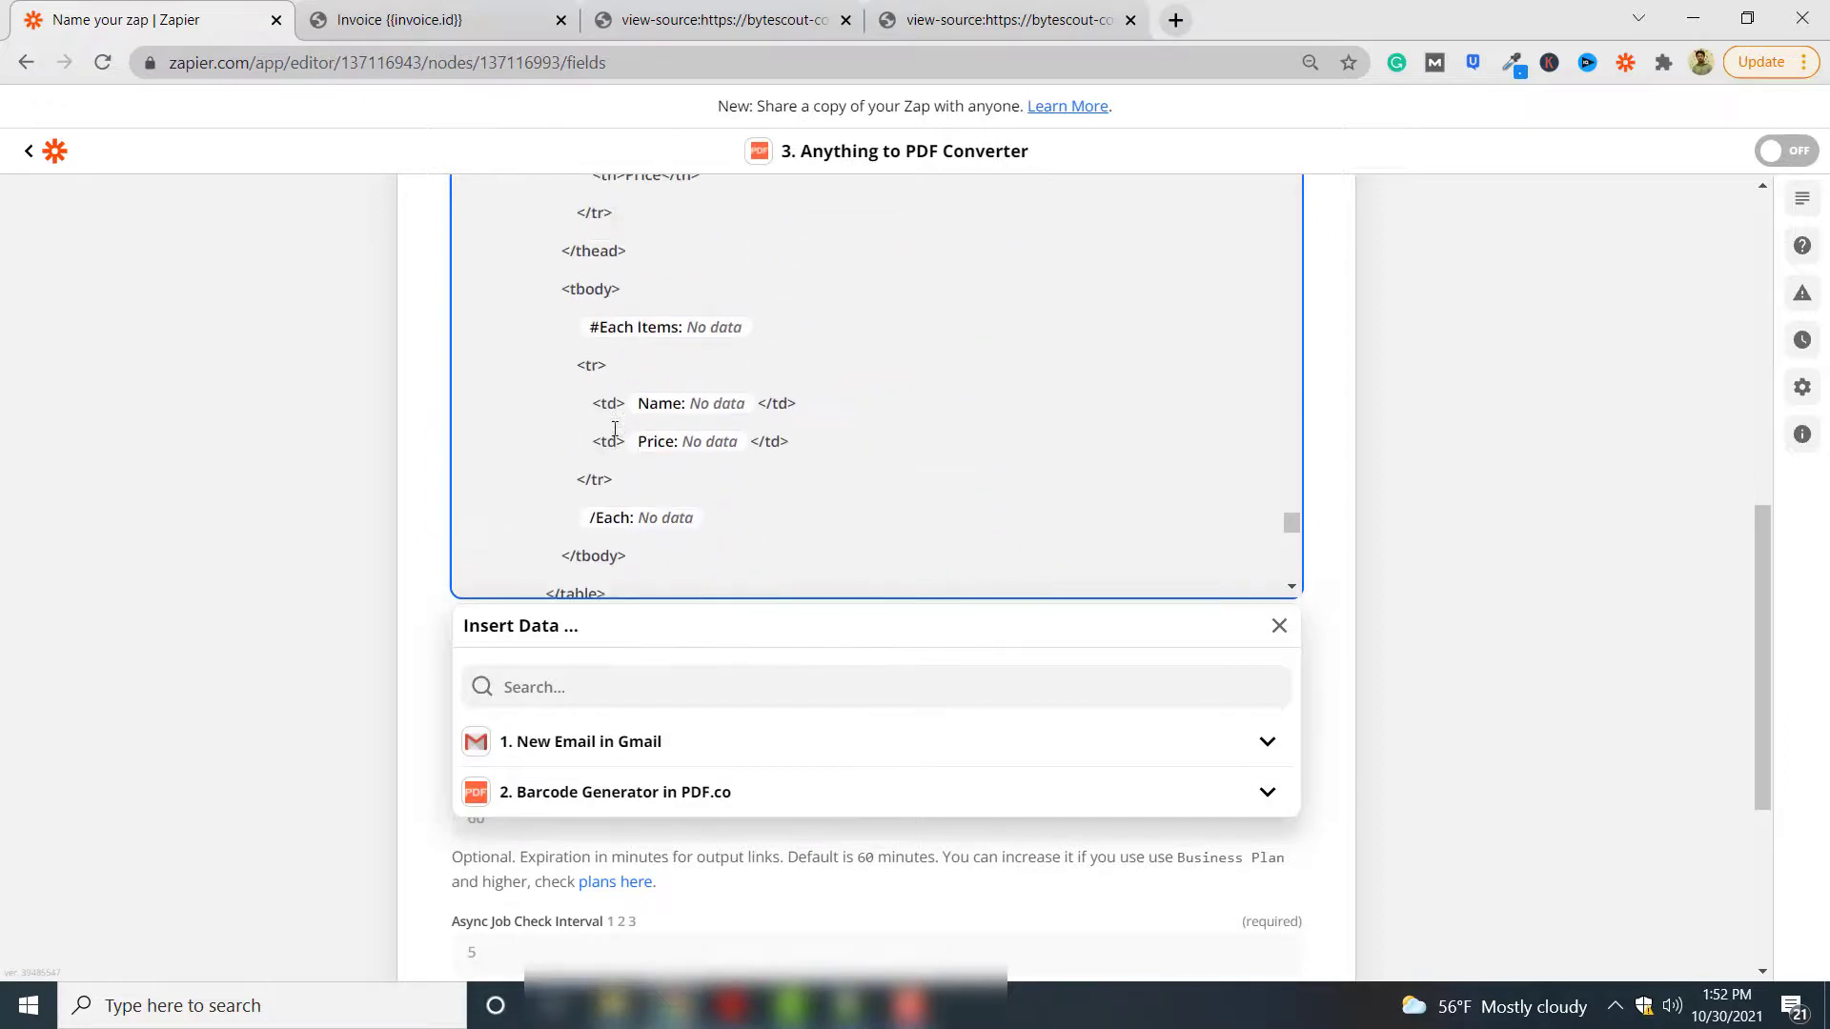
scroll(615, 429, "up", 10)
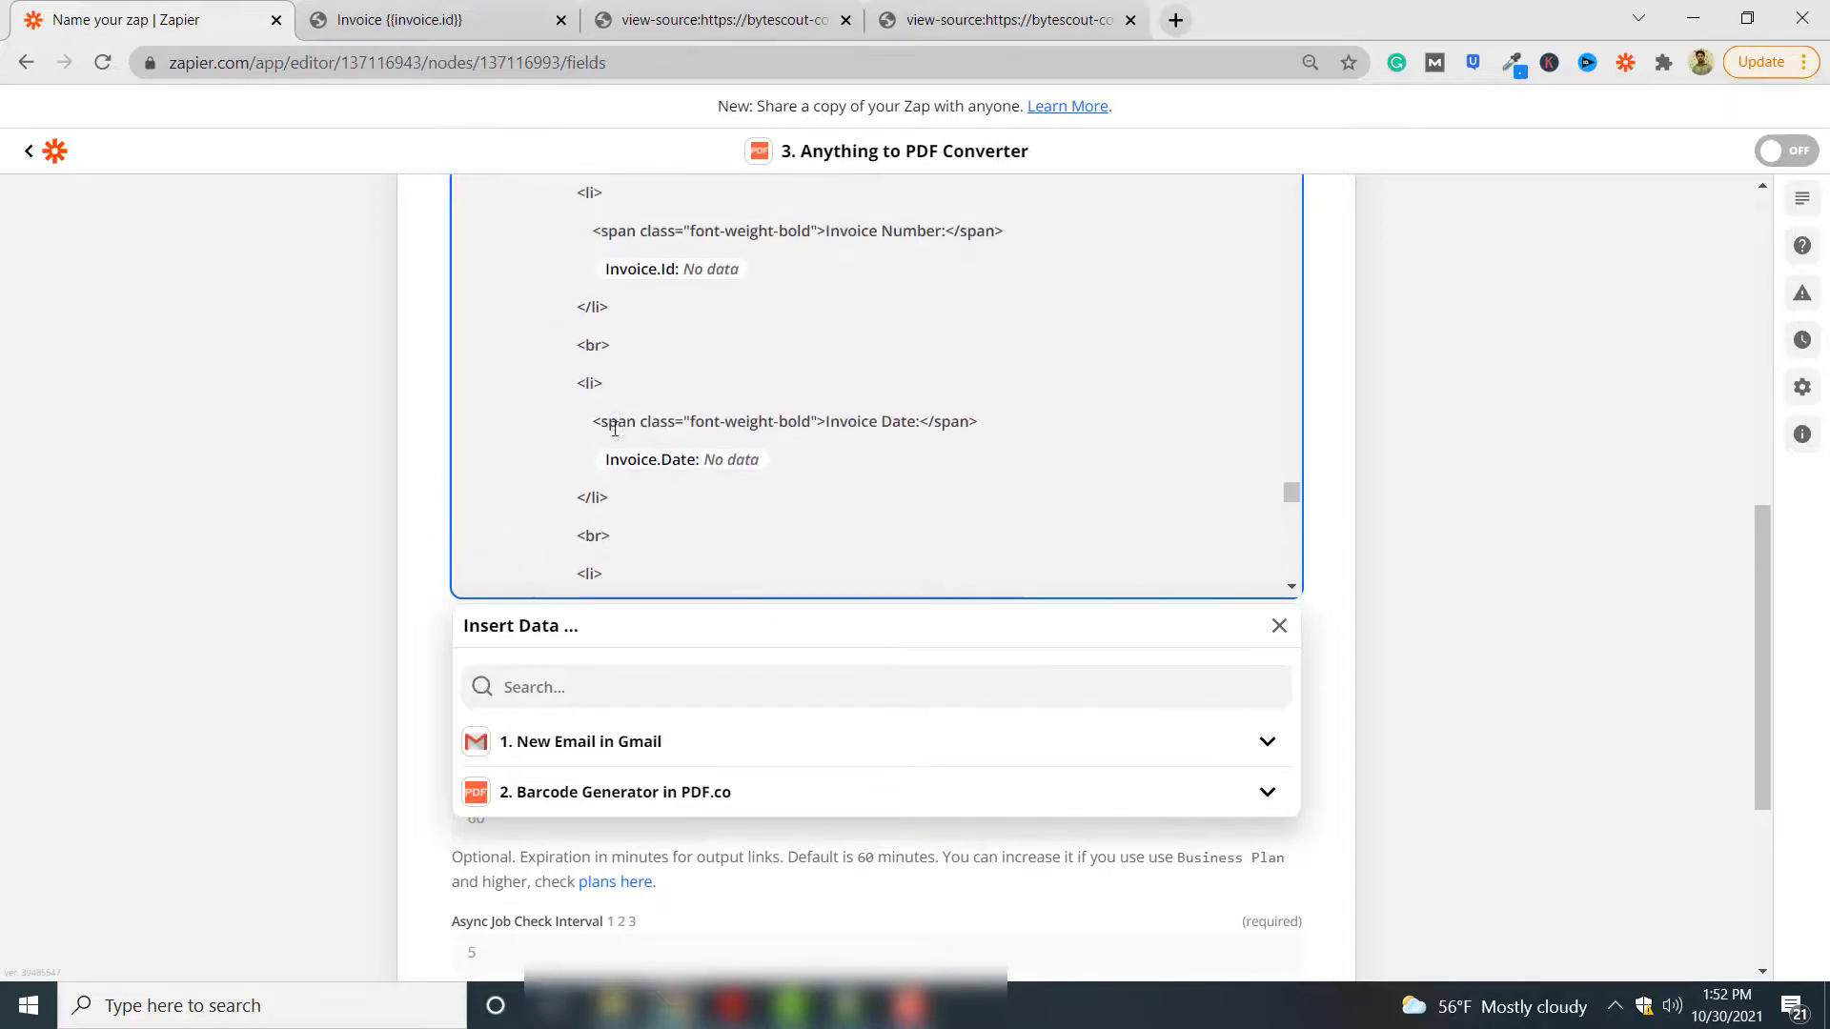
scroll(615, 429, "up", 1)
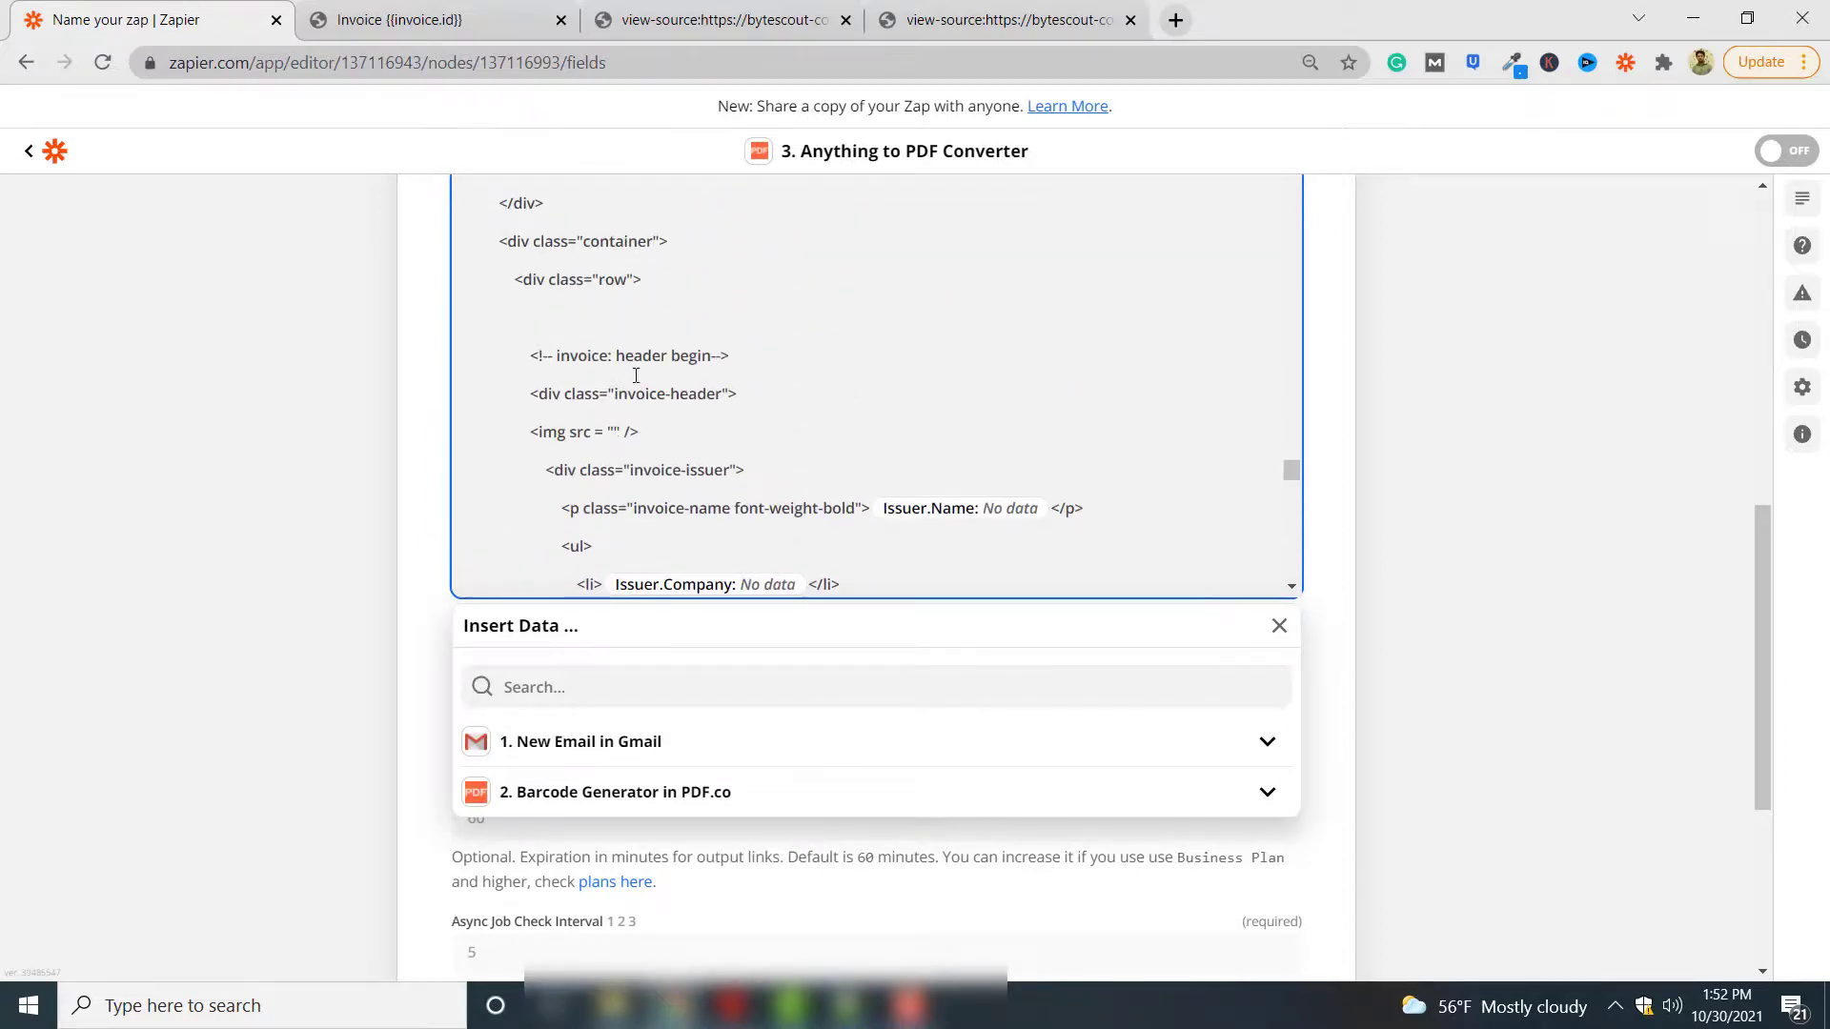
left_click(615, 430)
left_click(672, 796)
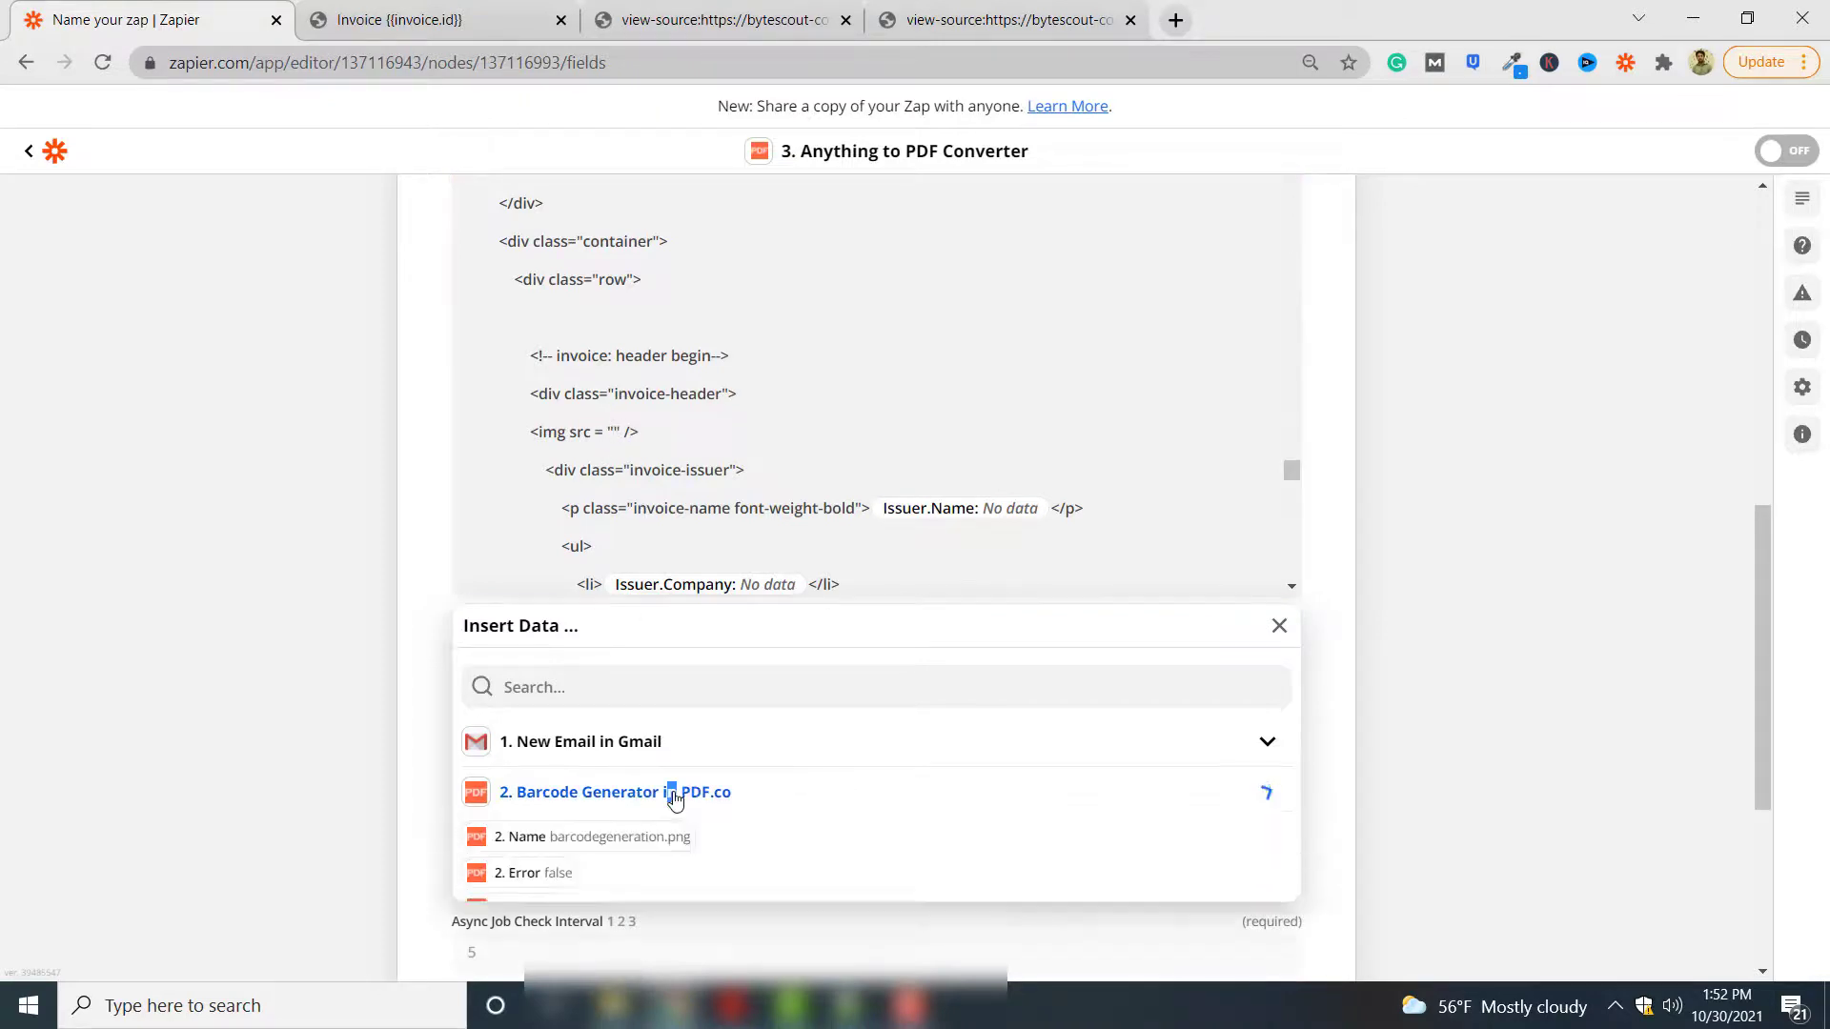
left_click(599, 953)
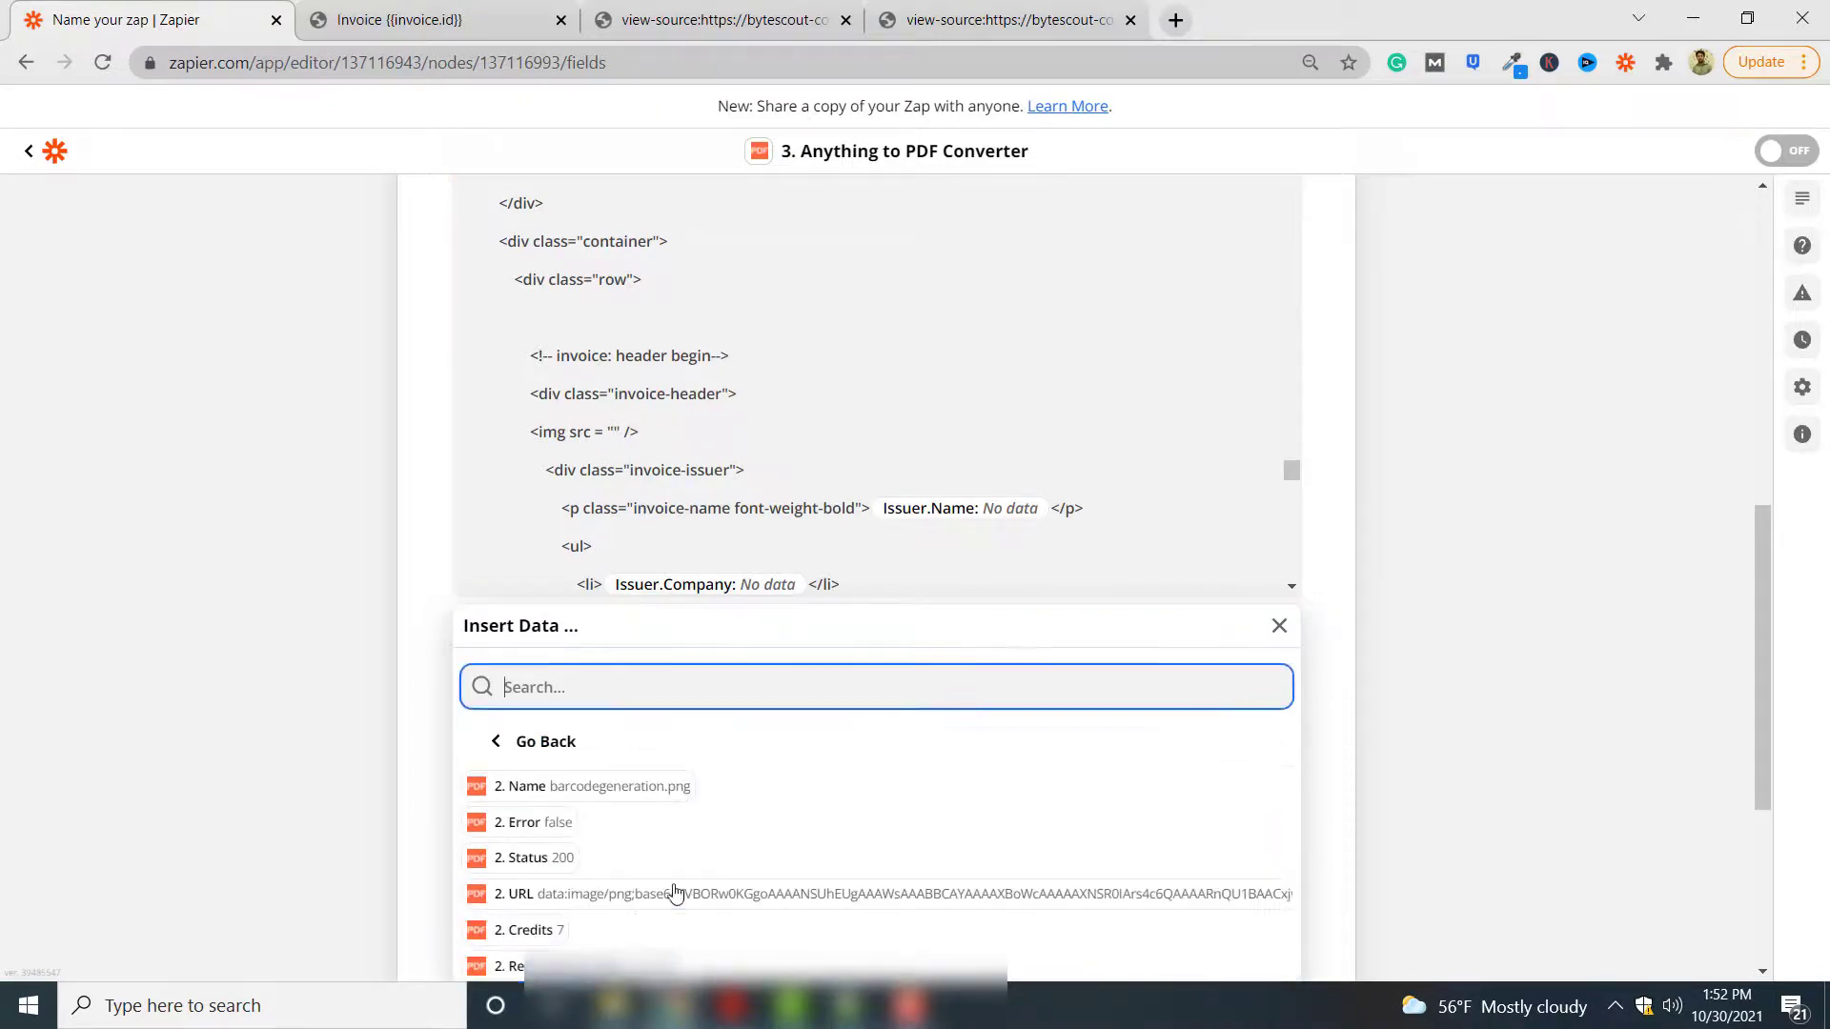
left_click(592, 896)
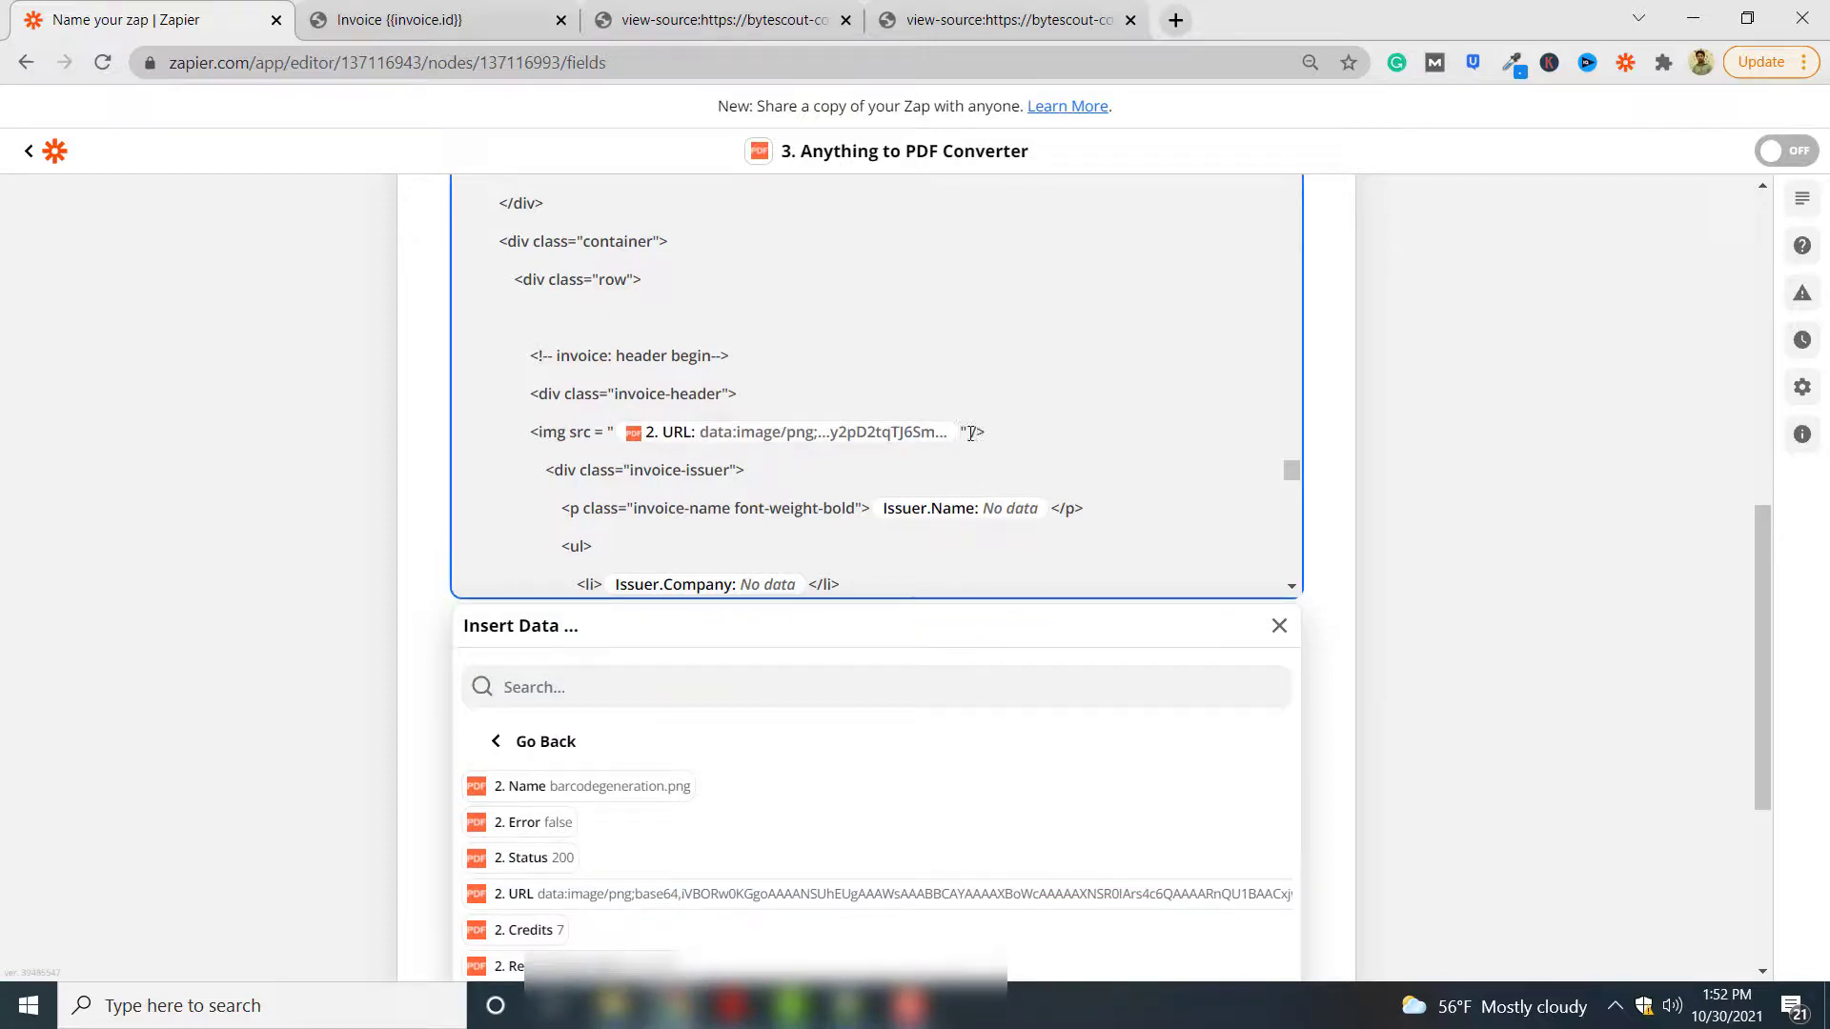
left_click(1391, 426)
Name the output PDF 'invoice' and confirm the converter setup to reach its test
scroll(1006, 423, "down", 1)
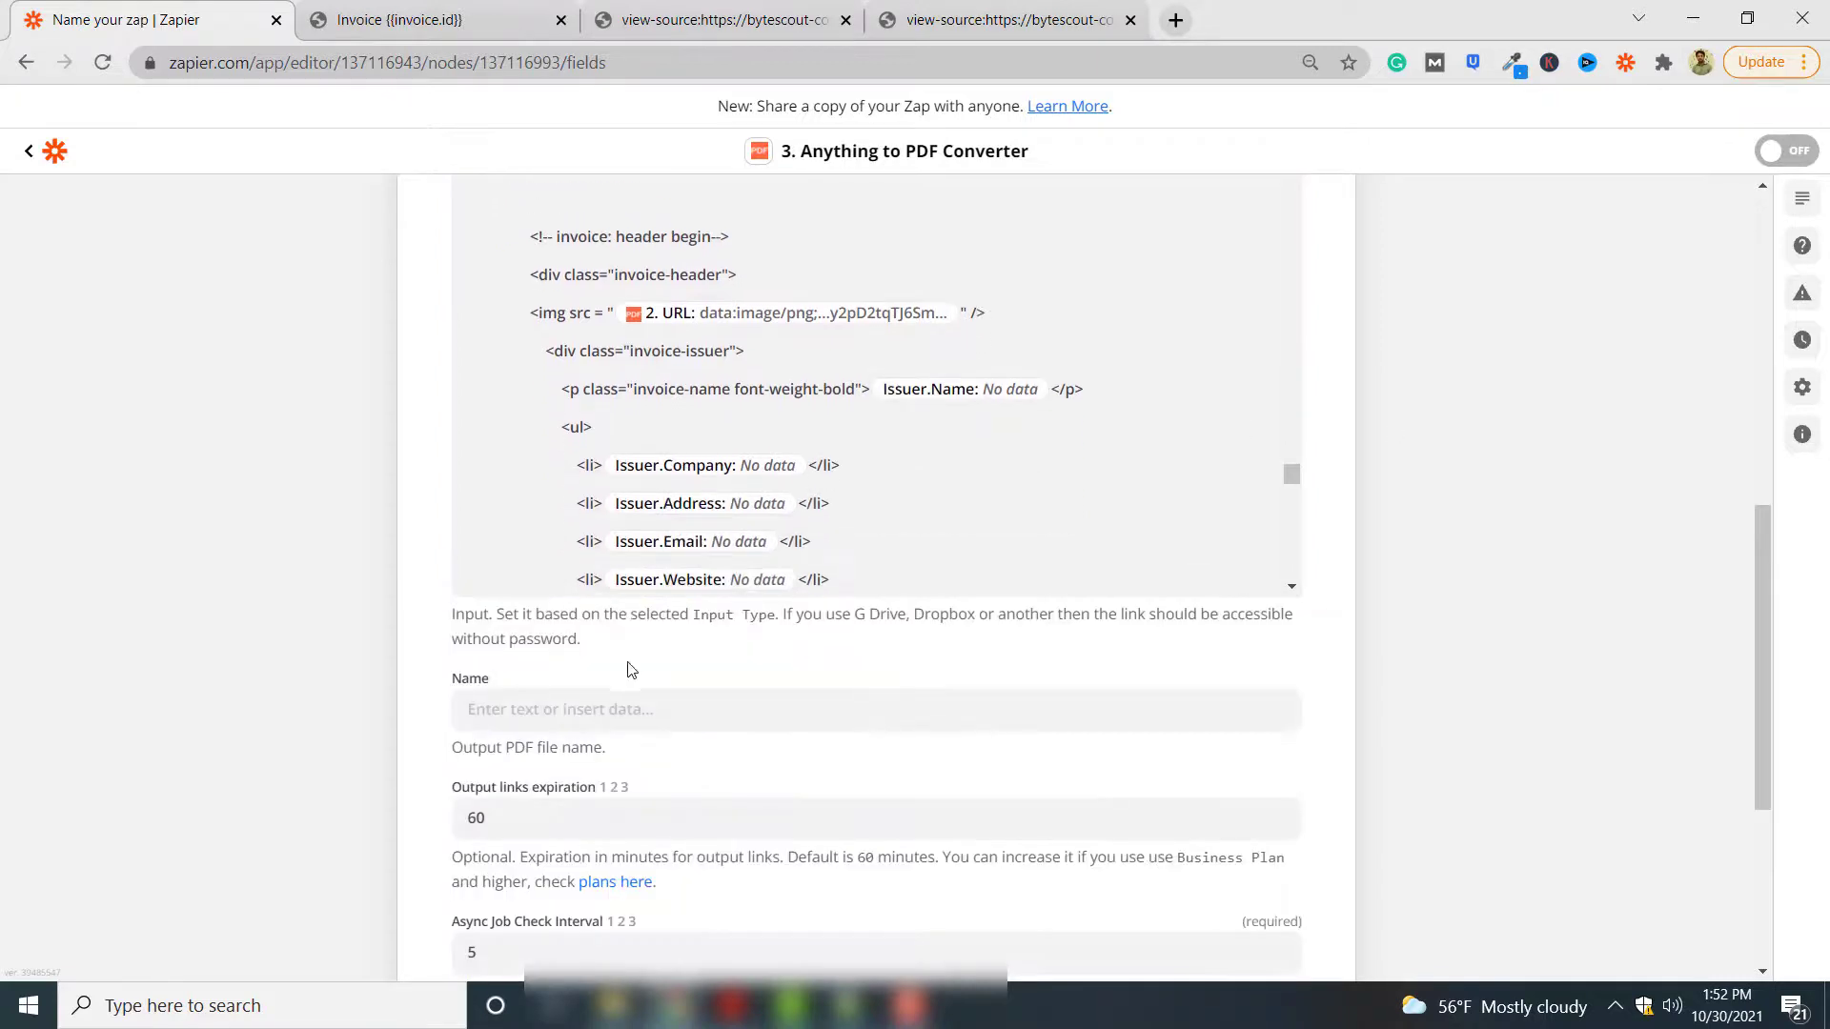
left_click(575, 709)
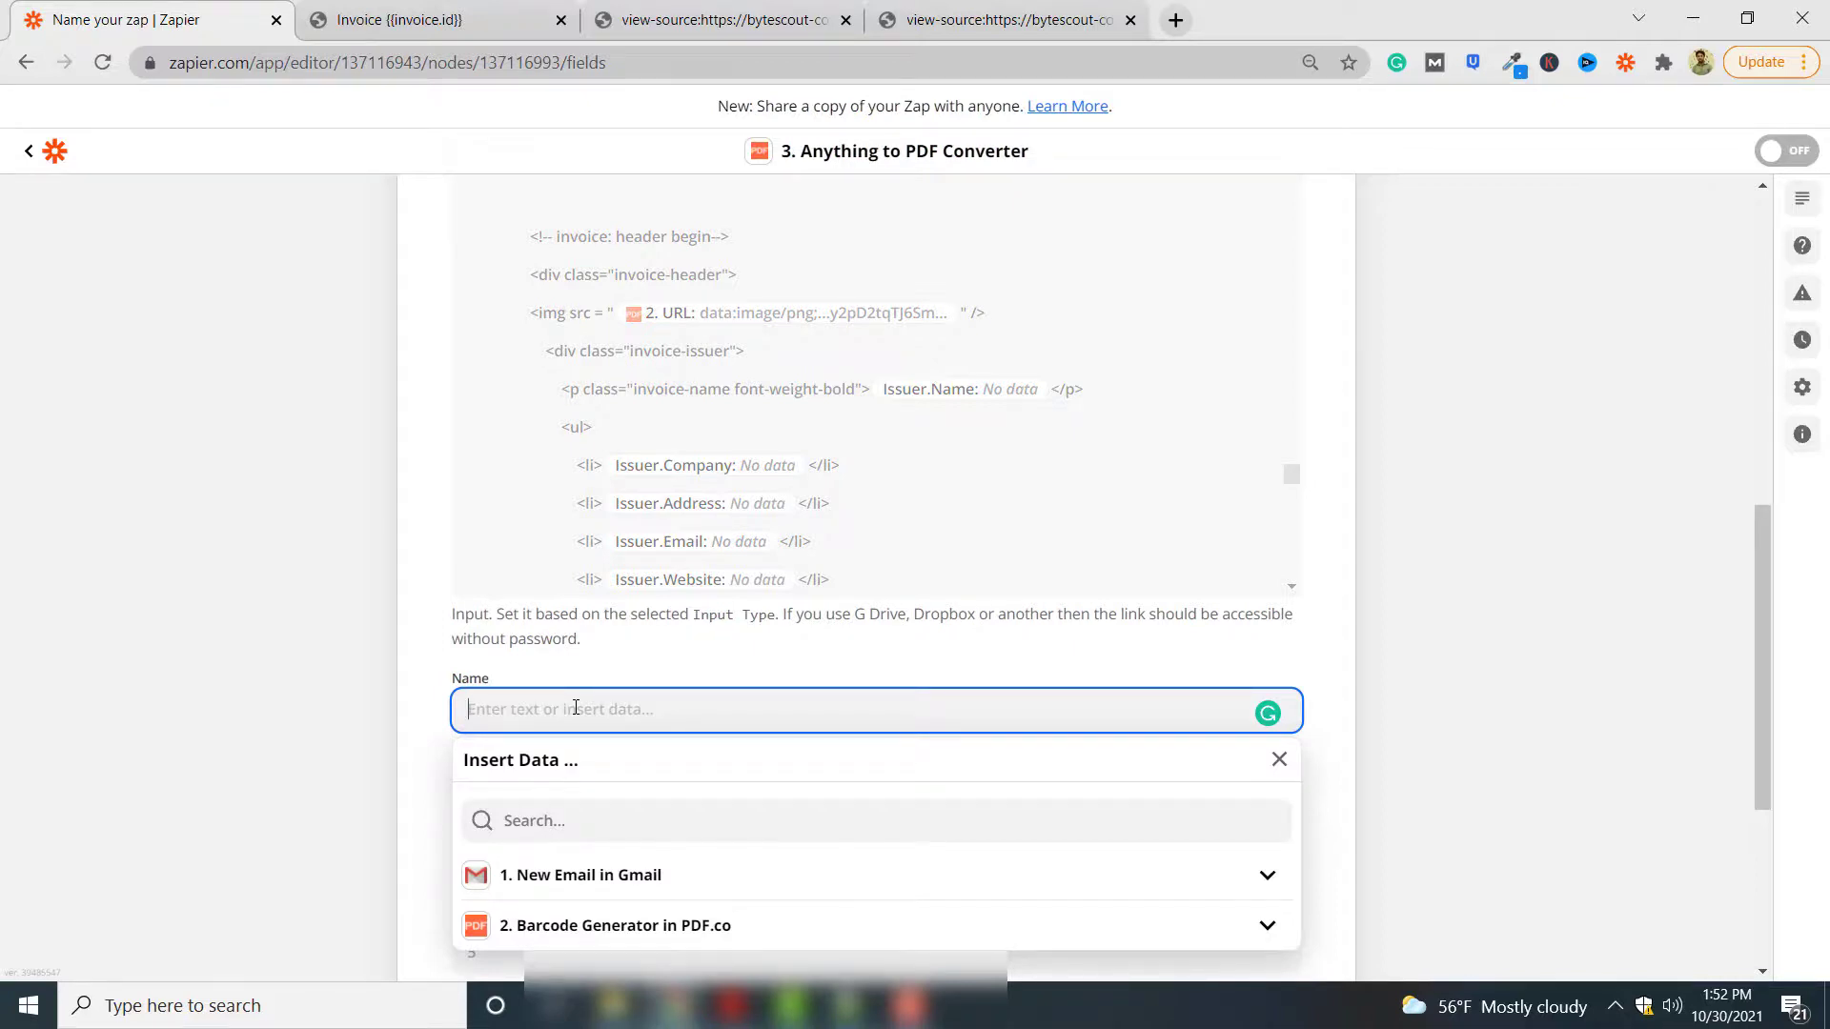
type("invoice")
left_click(1501, 491)
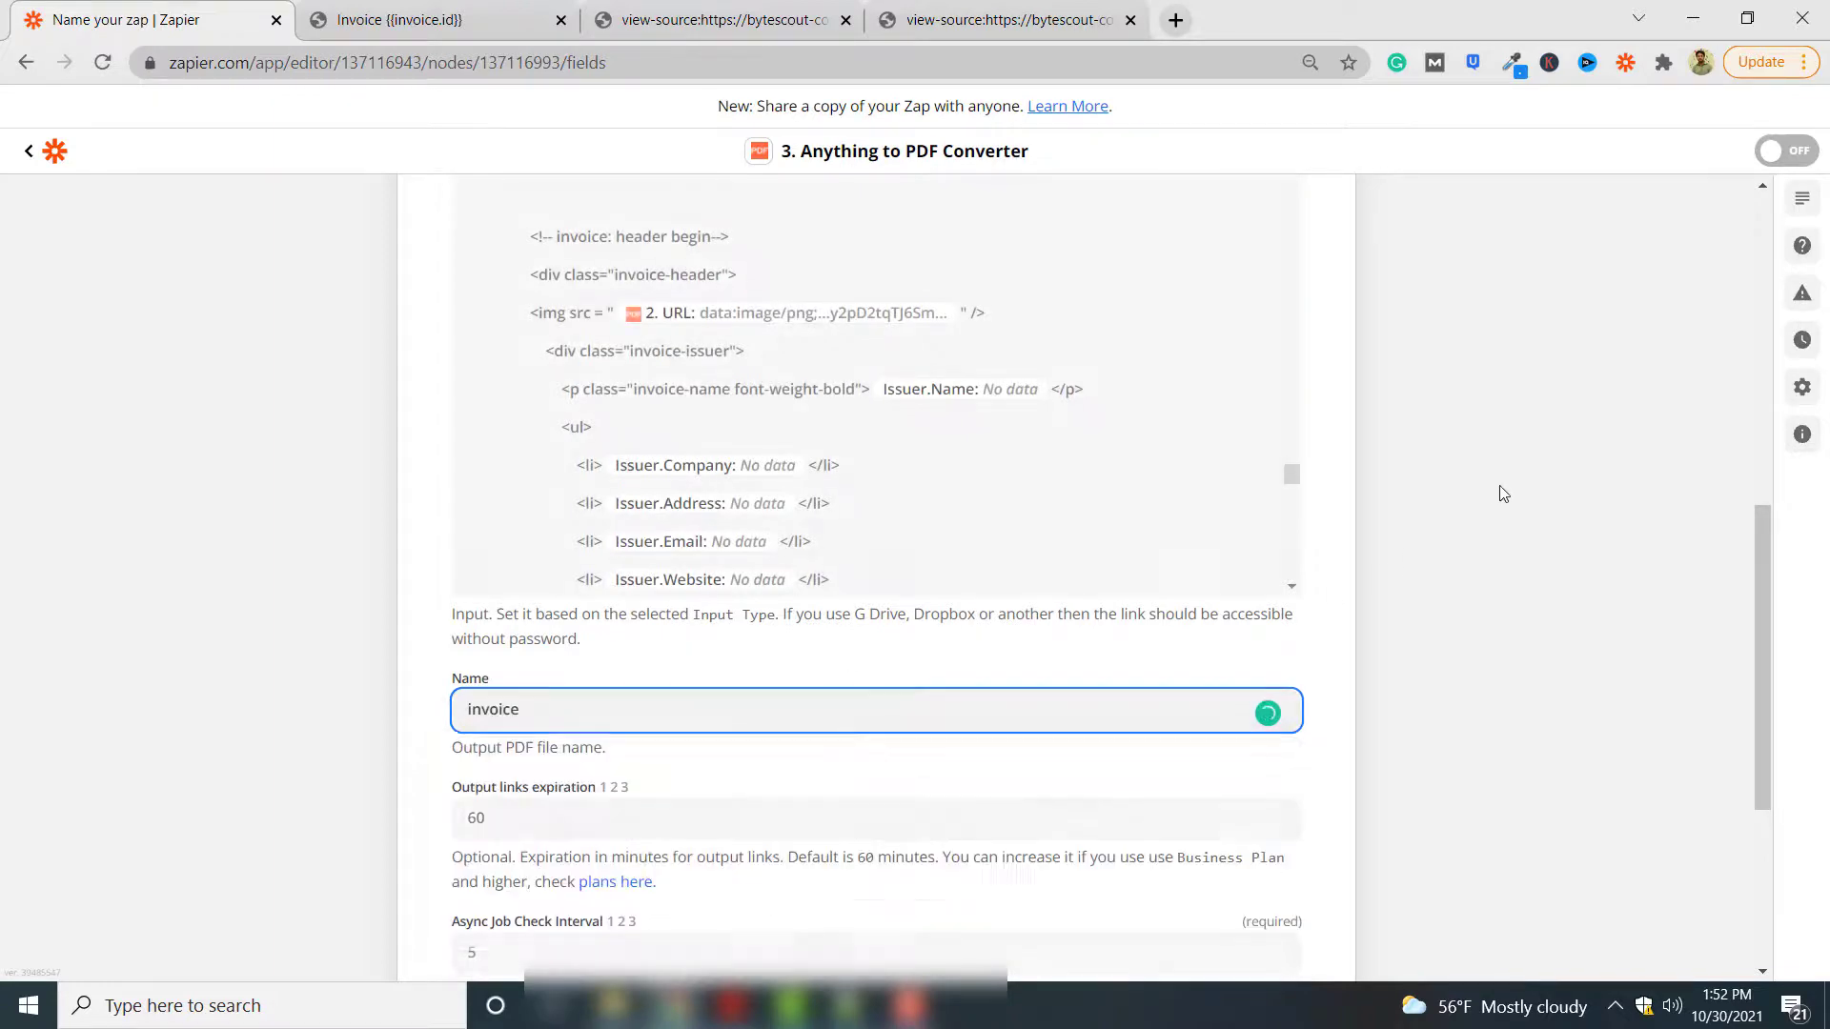
scroll(1493, 488, "down", 4)
left_click(869, 831)
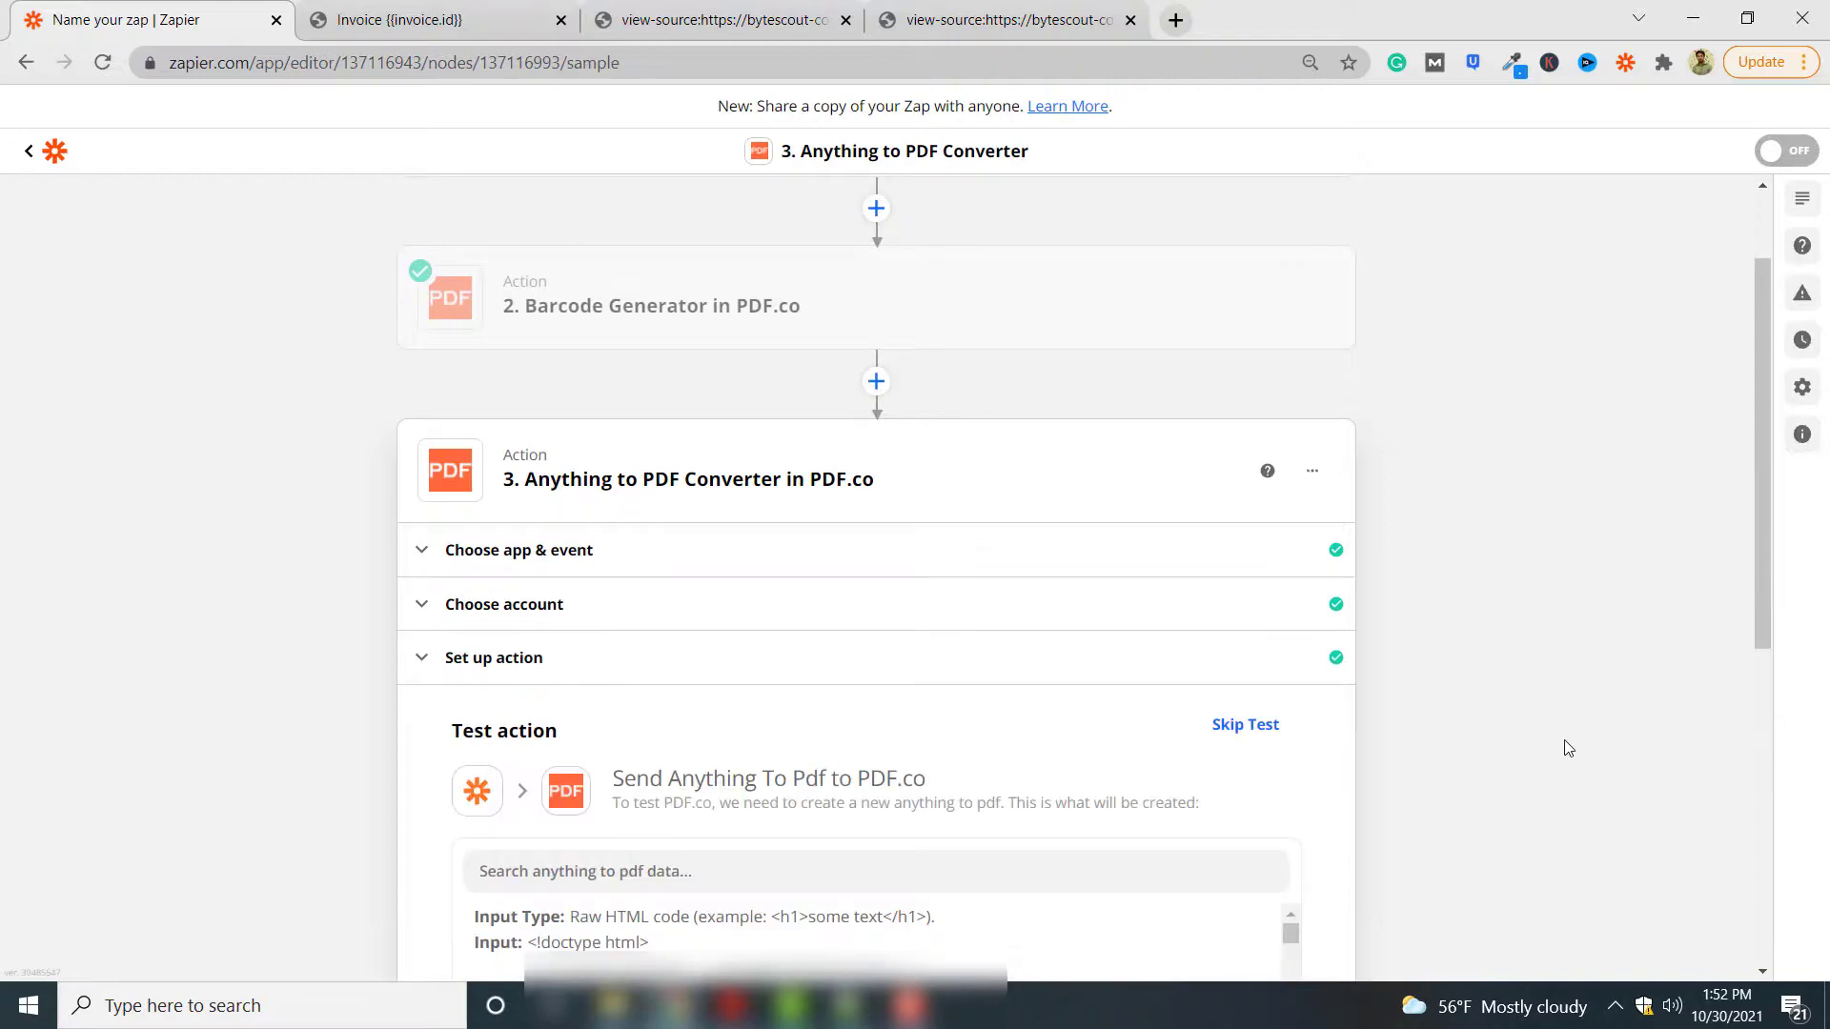
scroll(1300, 678, "down", 3)
scroll(1469, 679, "down", 3)
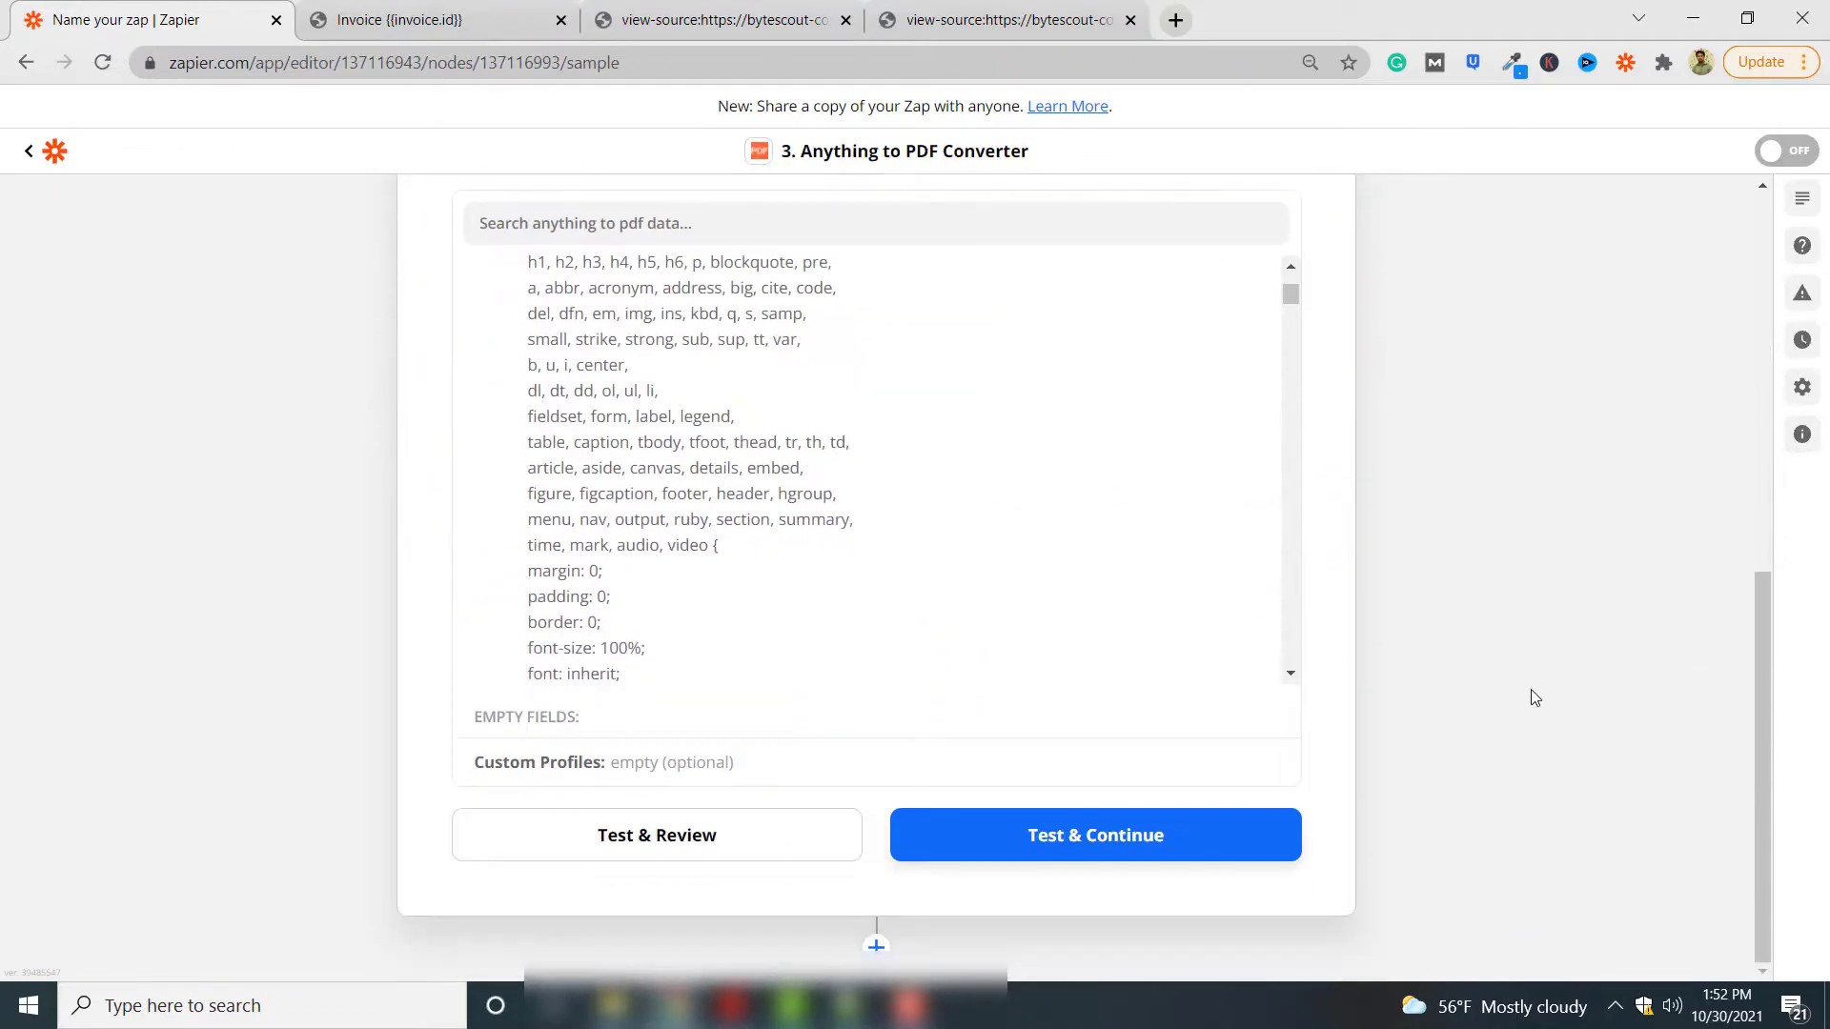
left_click(1201, 828)
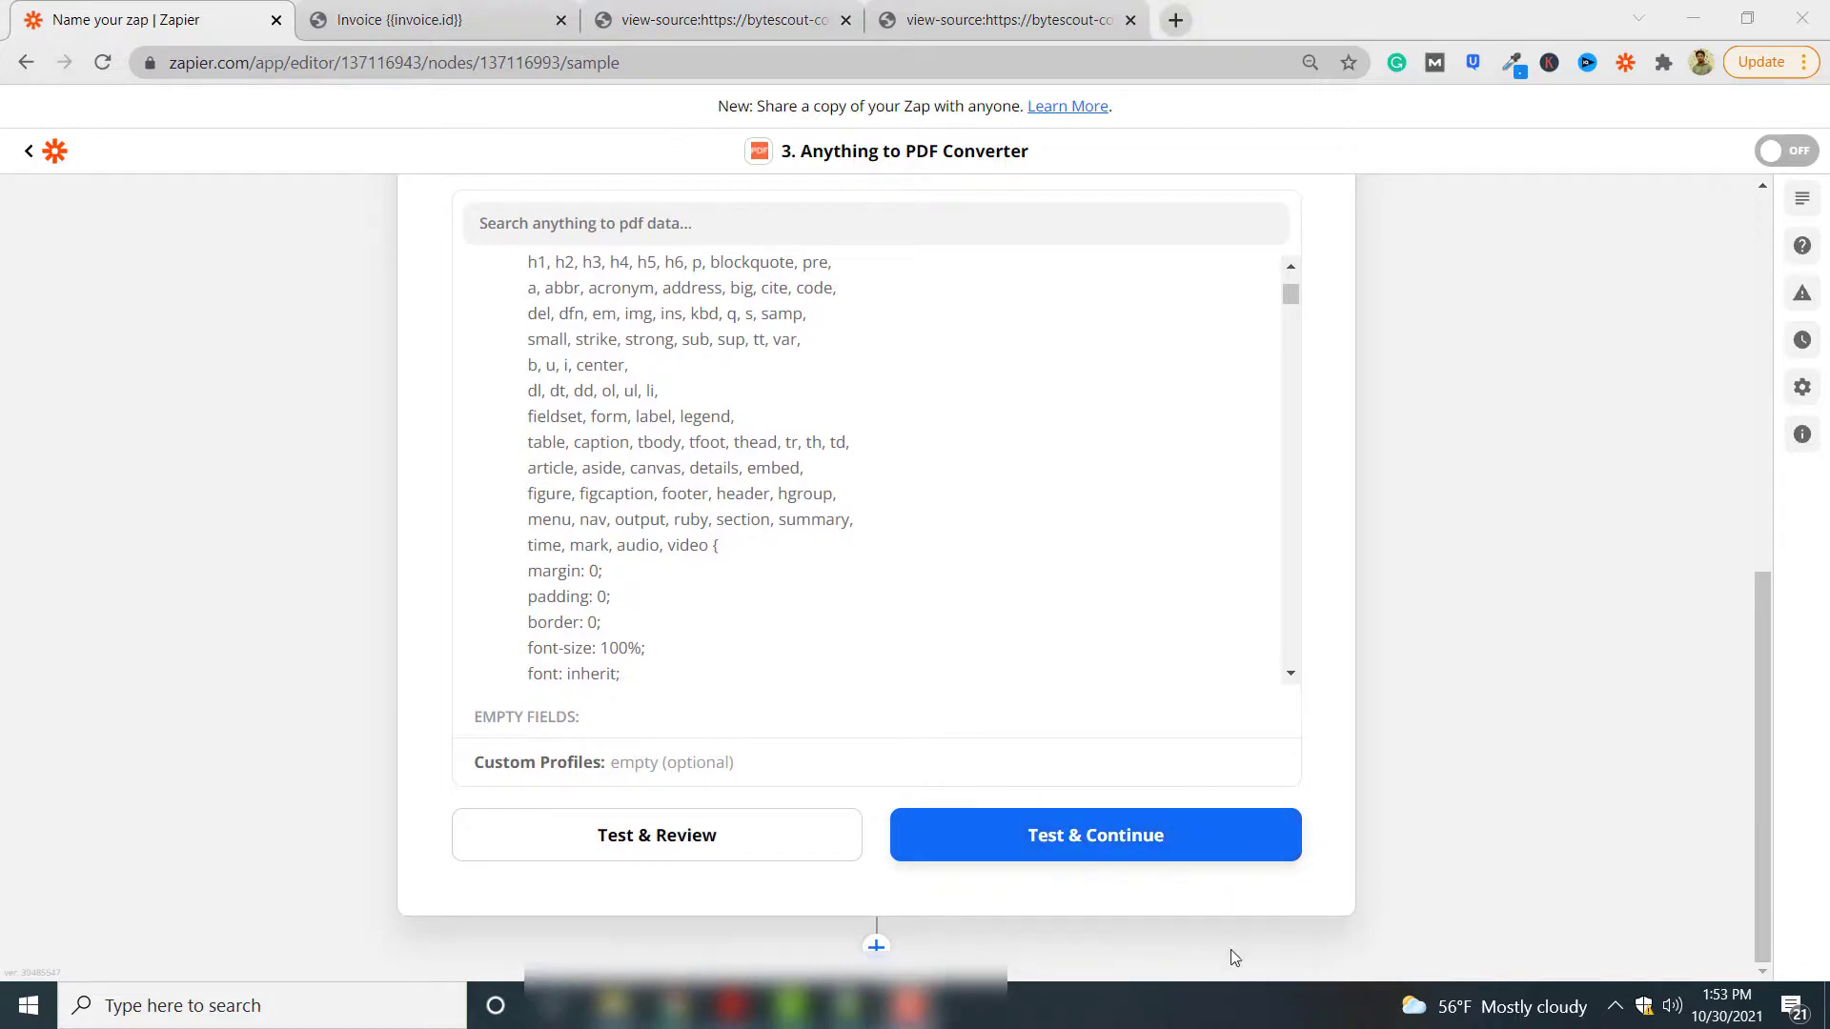
Test the converter and open the returned invoice.pdf link to verify the 123456789 barcode
left_click(1200, 869)
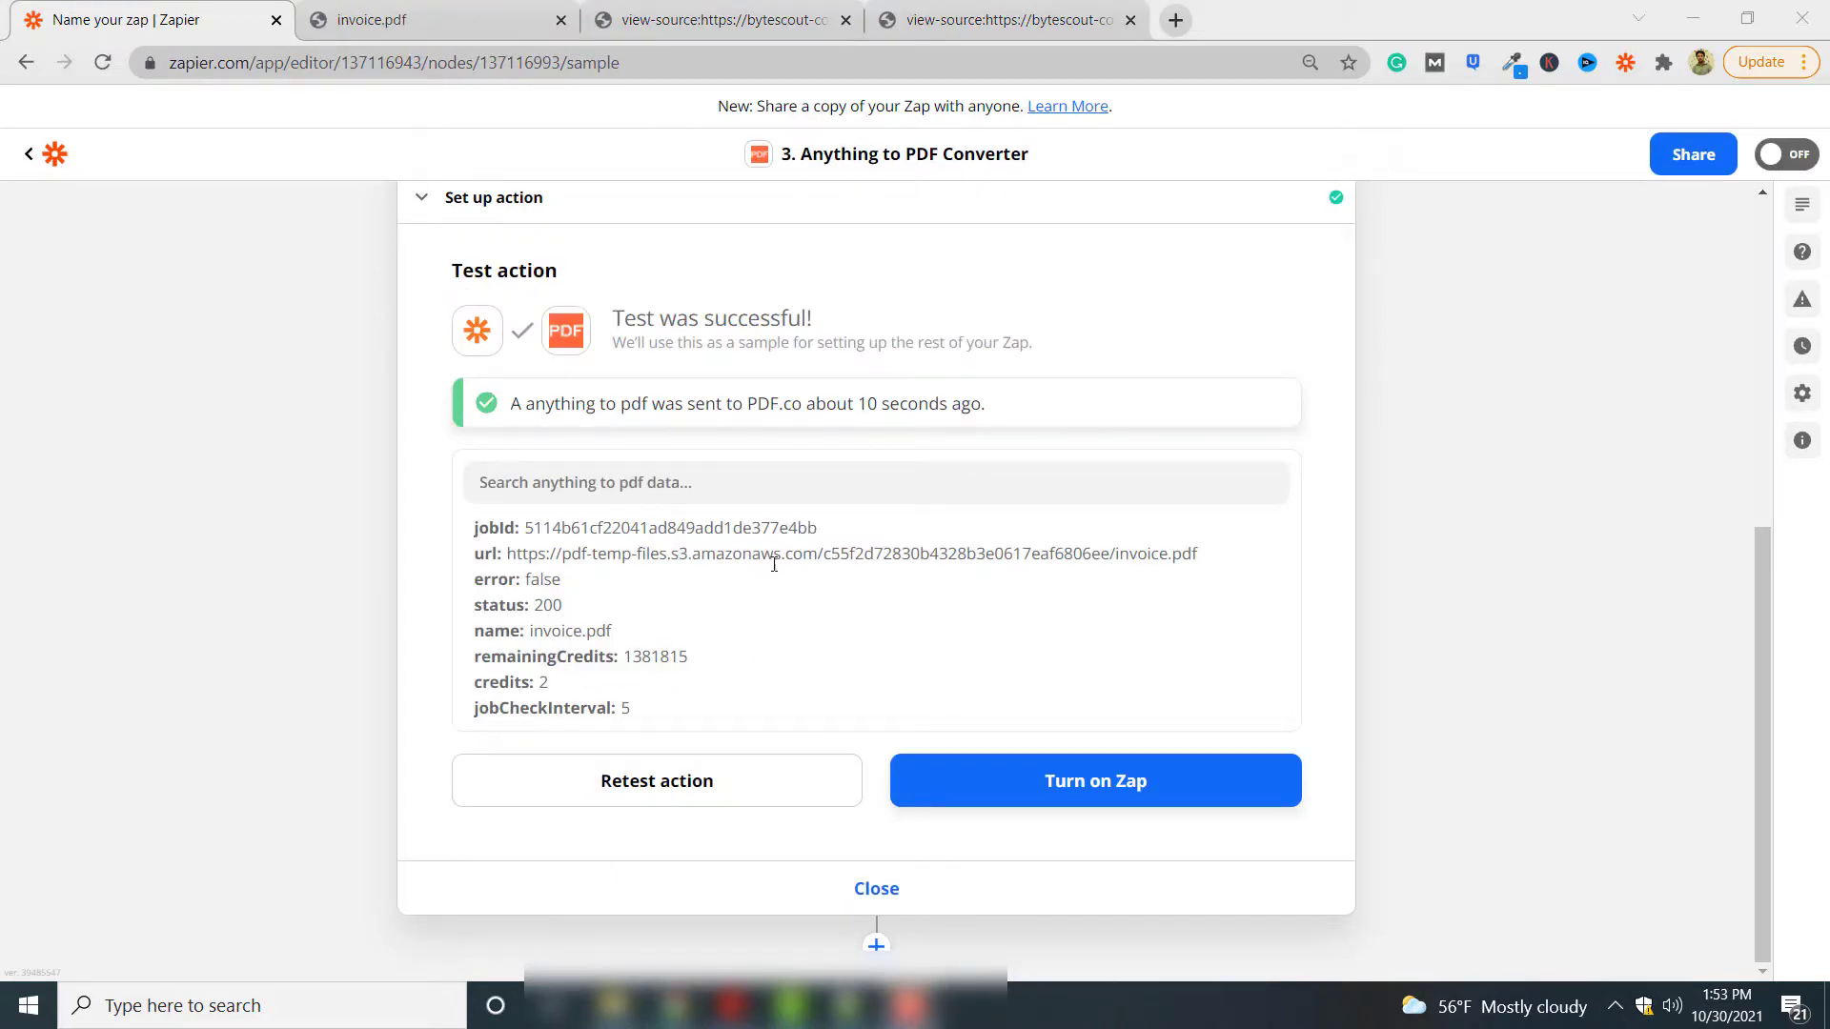
mouse_move(1203, 554)
left_mouse_down()
mouse_move(529, 558)
mouse_move(1220, 566)
left_mouse_up()
right_click(596, 579)
left_click(527, 562)
right_click(1028, 560)
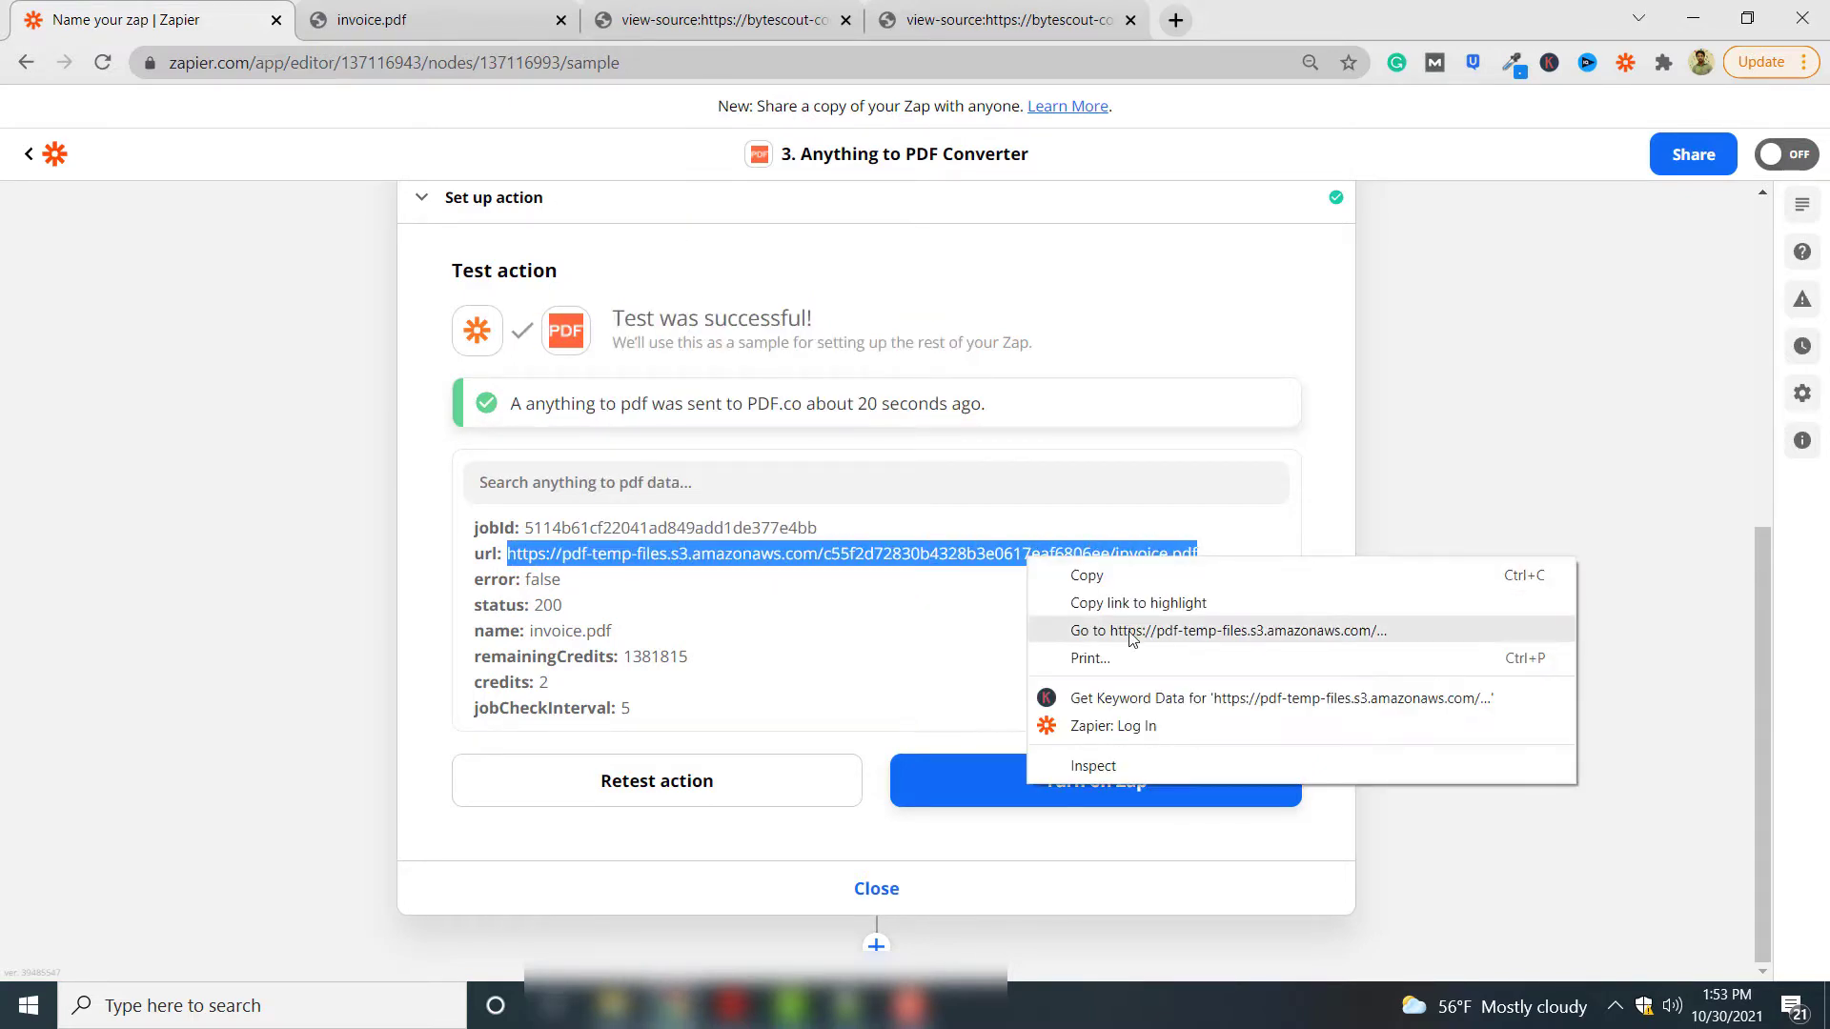
left_click(1132, 632)
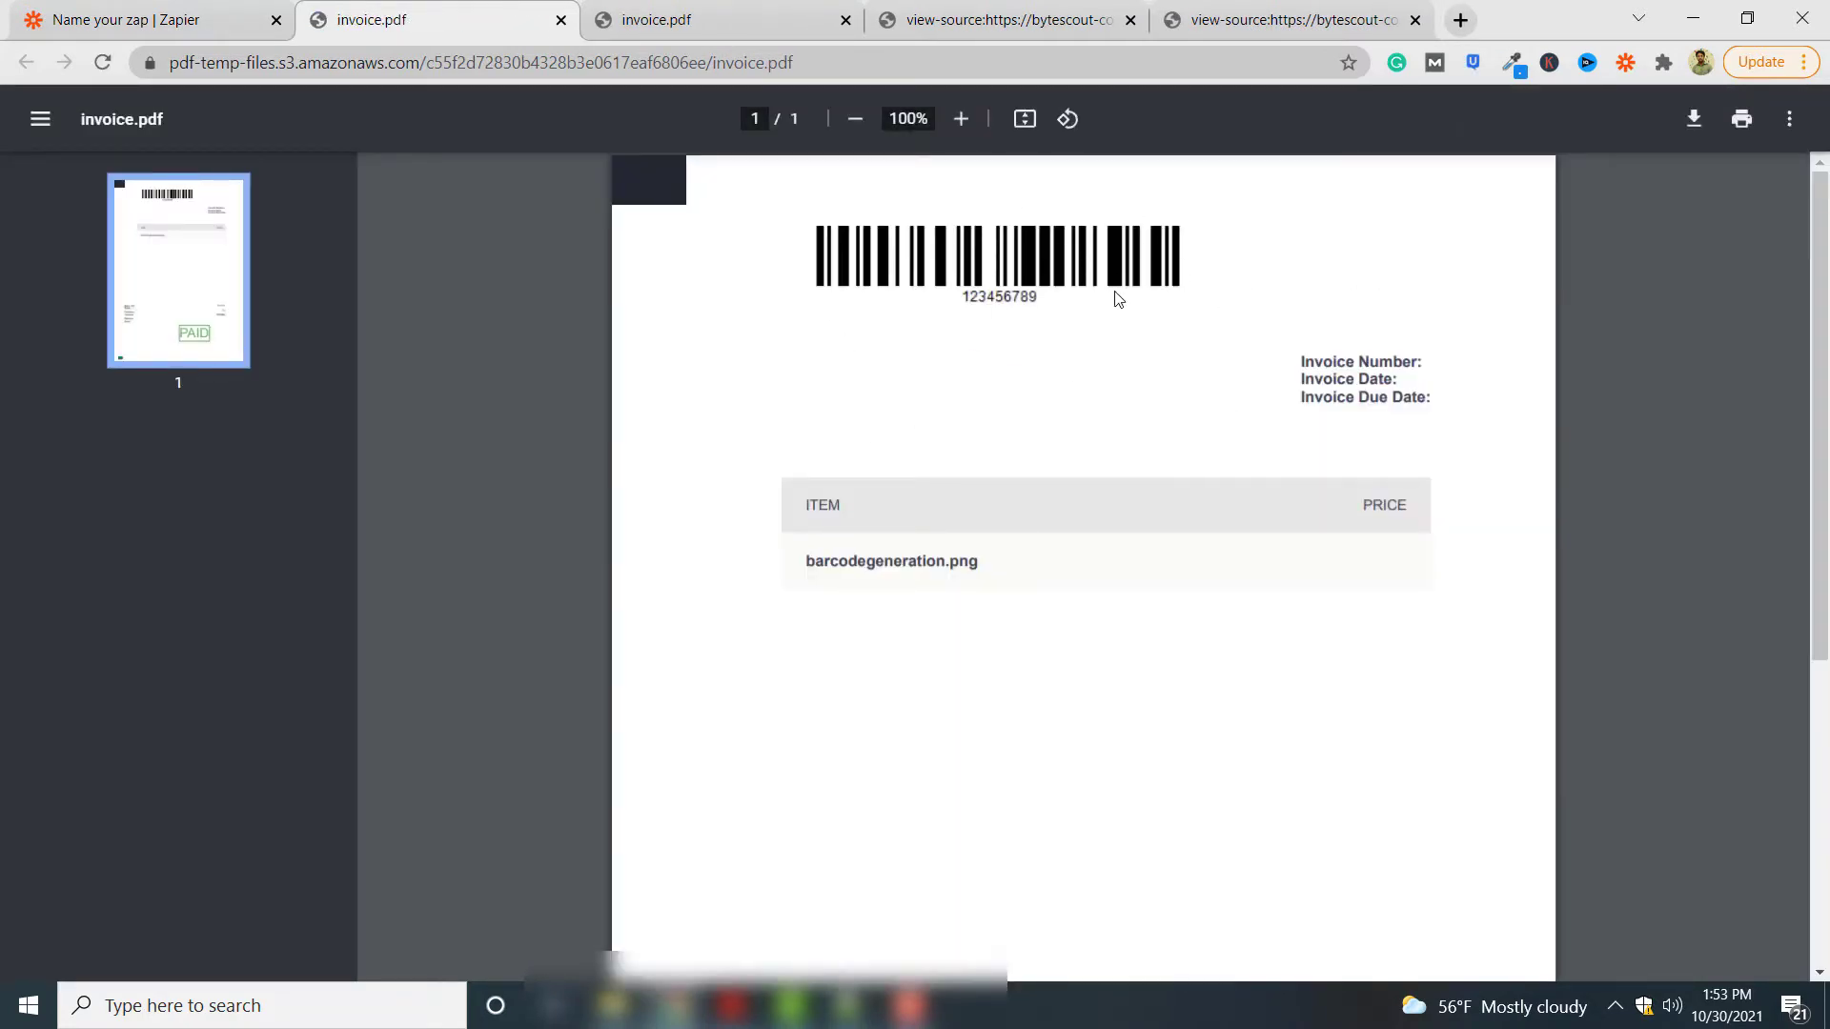
left_click(108, 9)
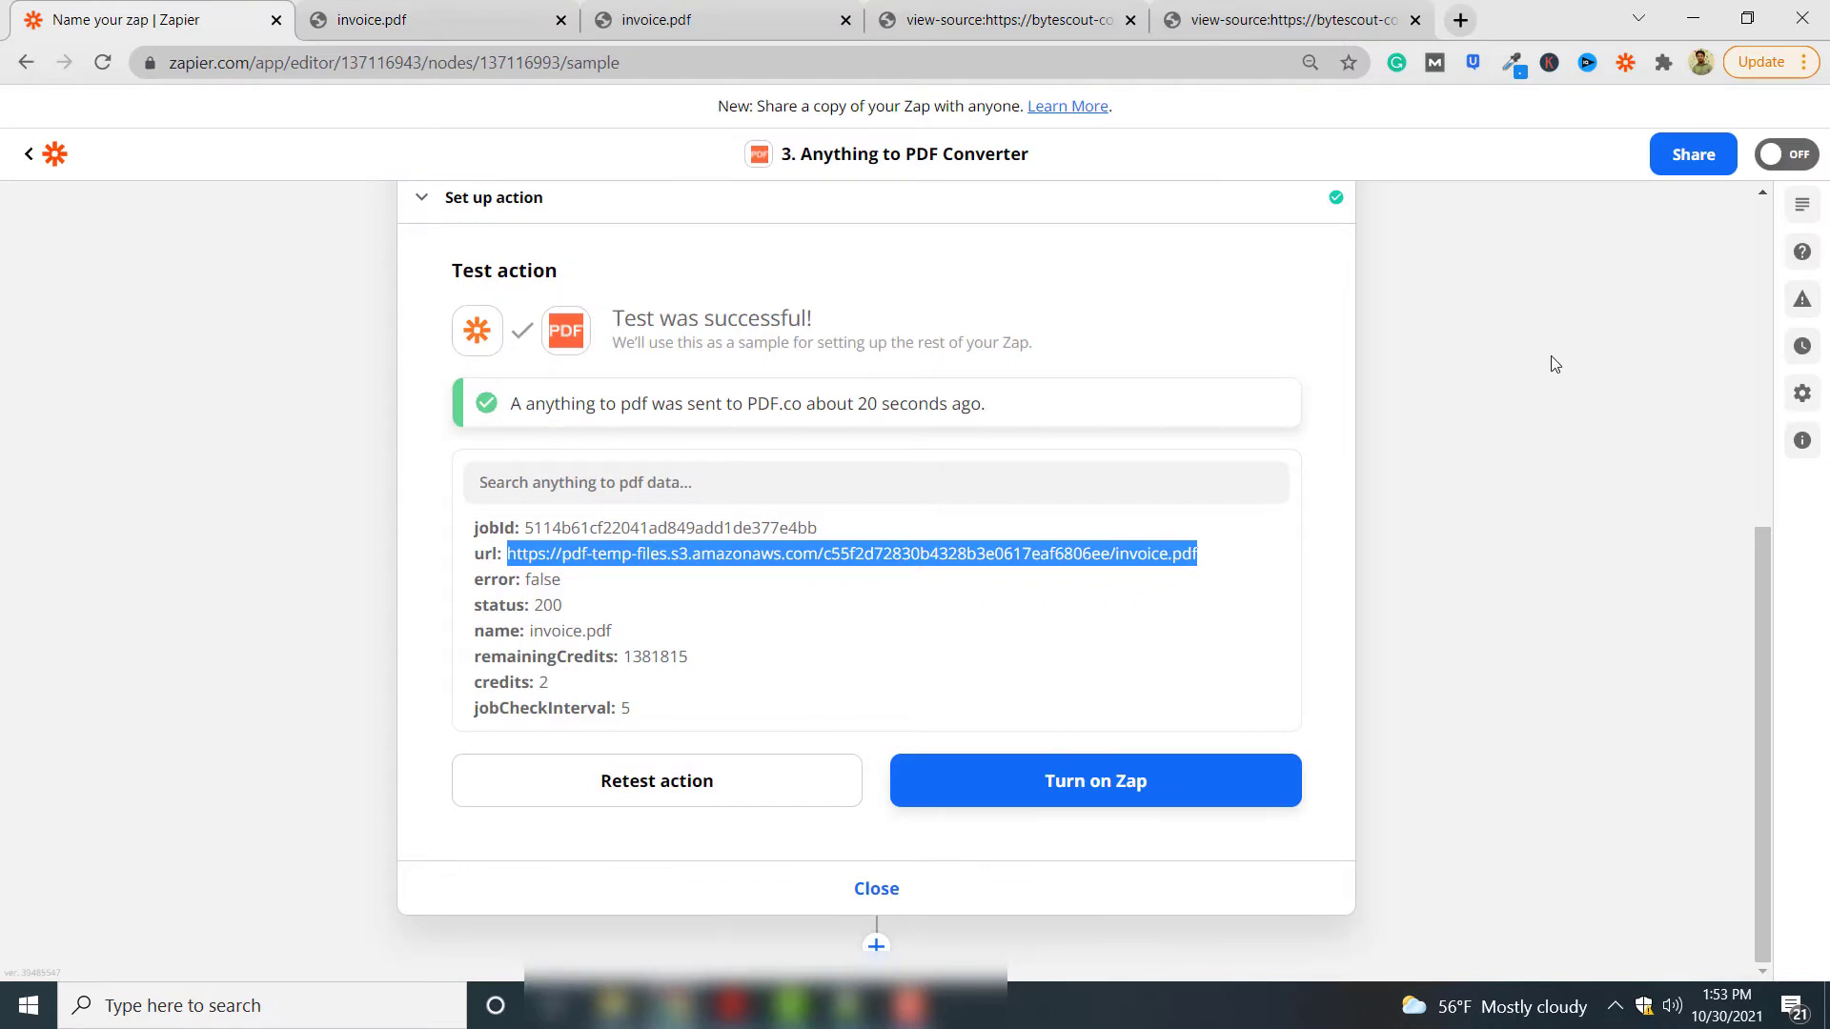